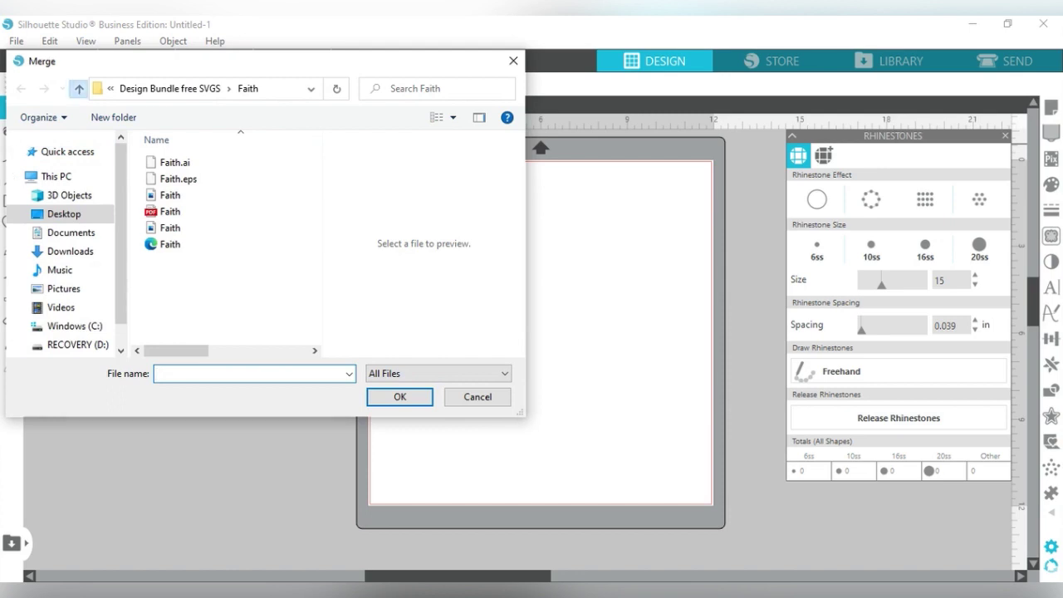
# Step: Merge the LIVE LOVE INSPIRE design file from the Design Bundle free SVGS folder onto the mat
pyautogui.click(78, 88)
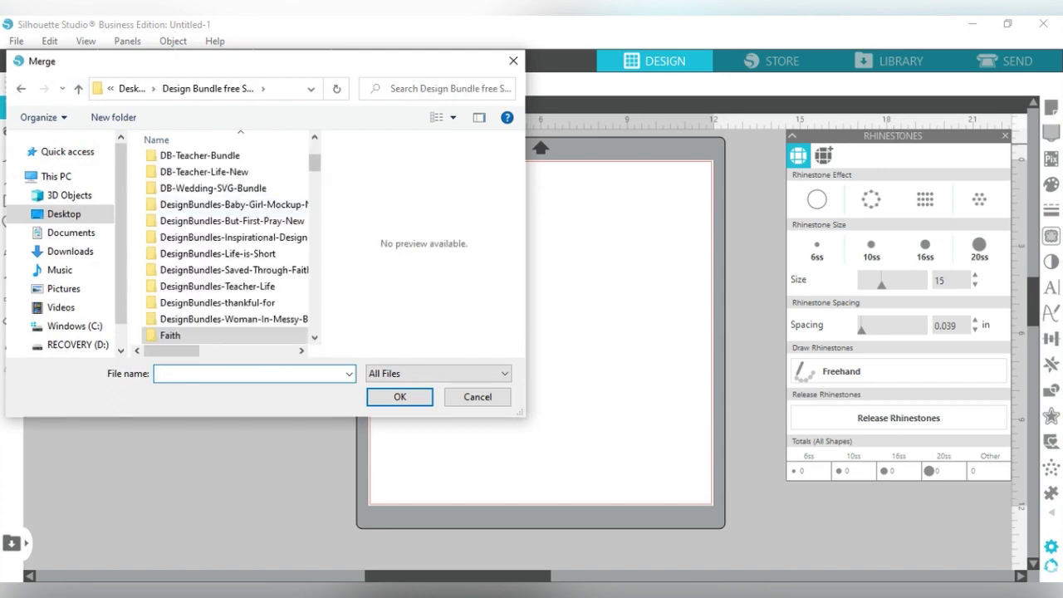
pyautogui.scroll(-5, 225, 245)
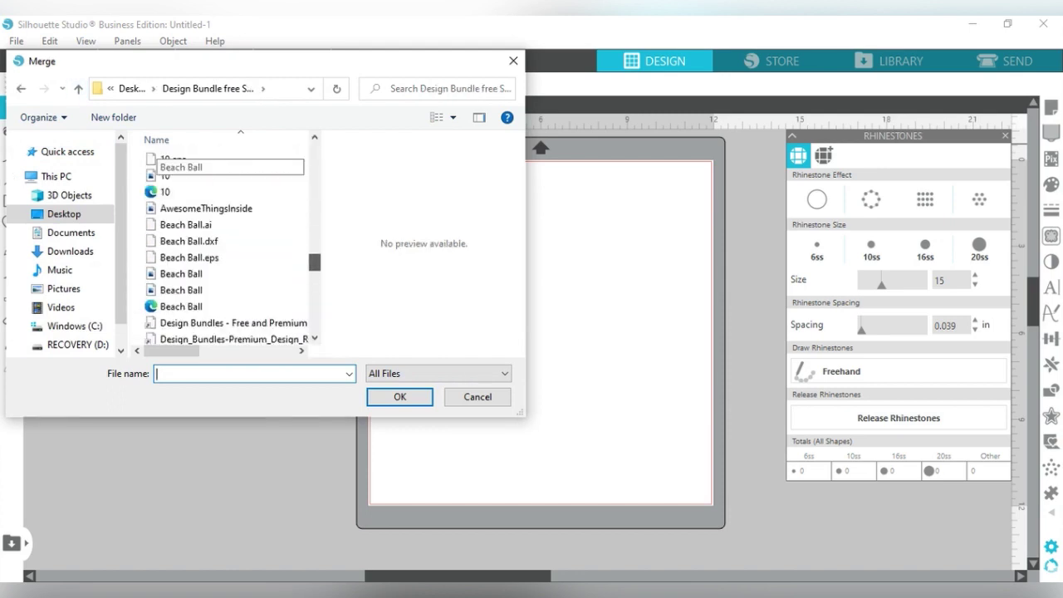
pyautogui.scroll(8, 224, 246)
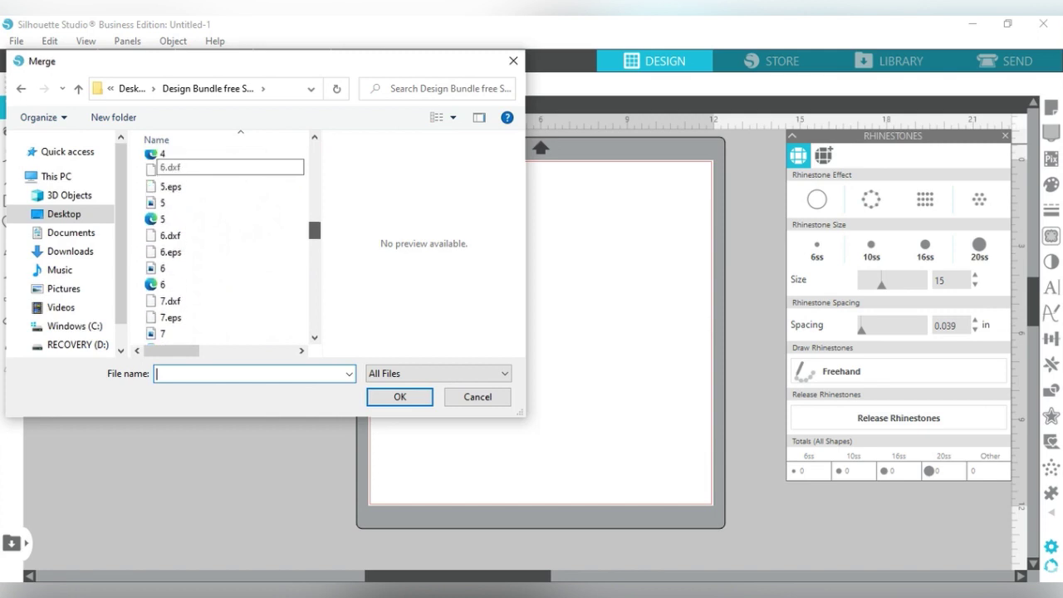
pyautogui.doubleClick(221, 229)
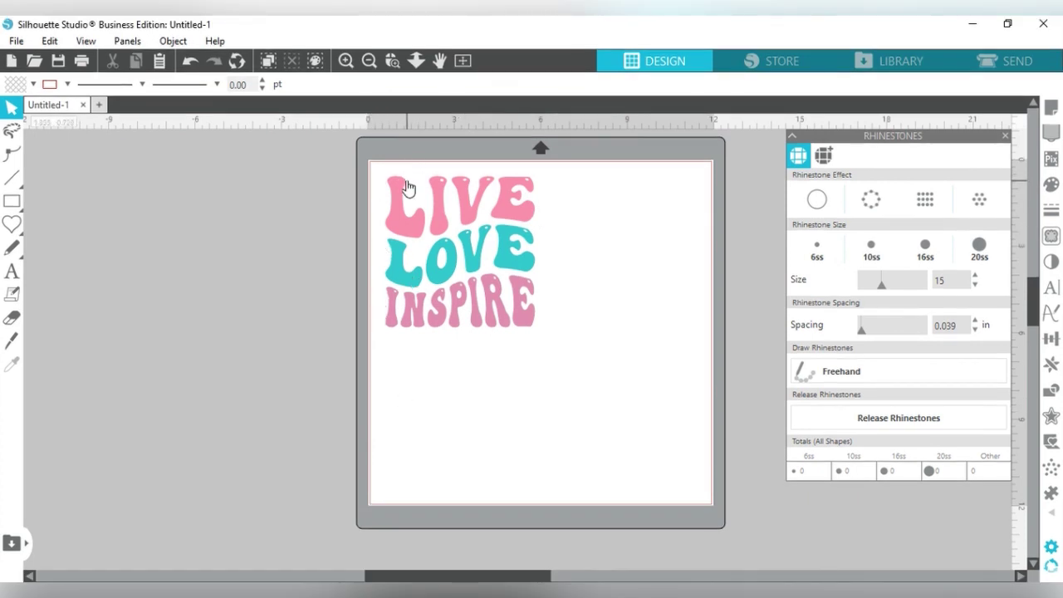
# Step: Check how the LIVE, LOVE and INSPIRE words are grouped, then box-select the whole design
pyautogui.click(408, 187)
pyautogui.click(449, 264)
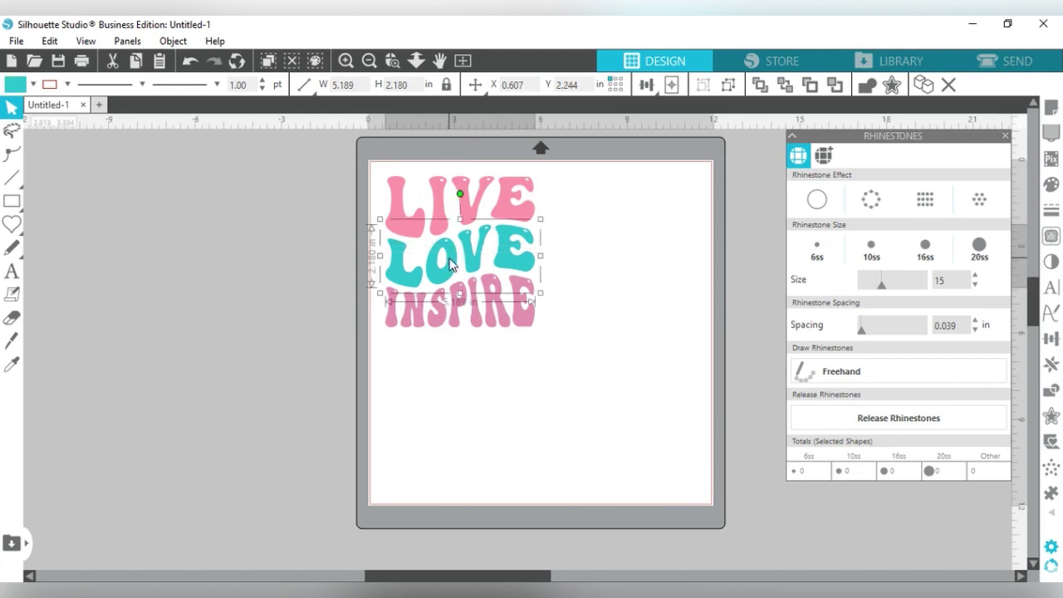
pyautogui.click(468, 315)
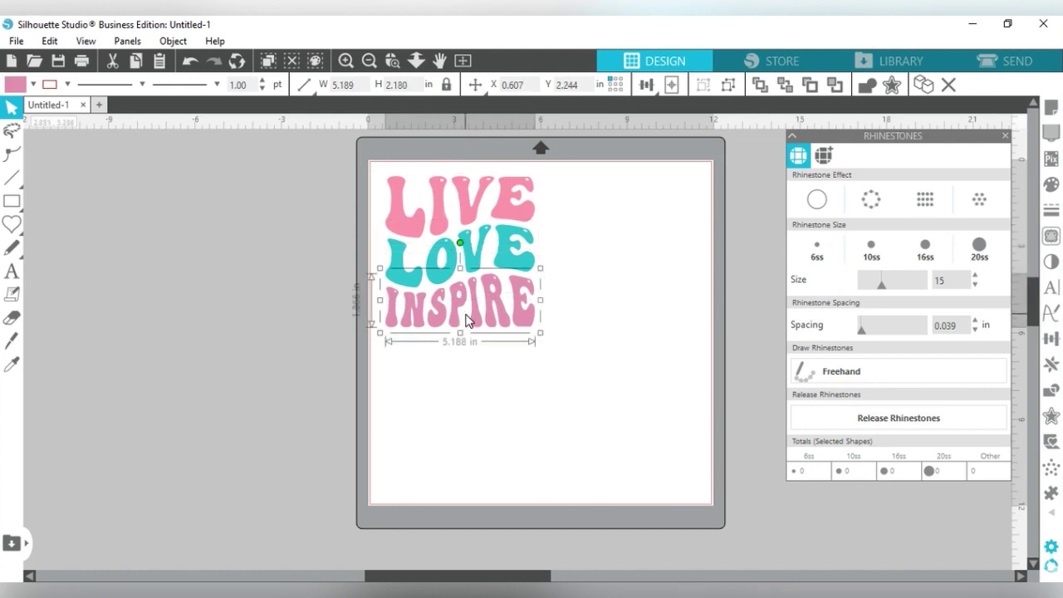
pyautogui.click(450, 214)
pyautogui.click(456, 266)
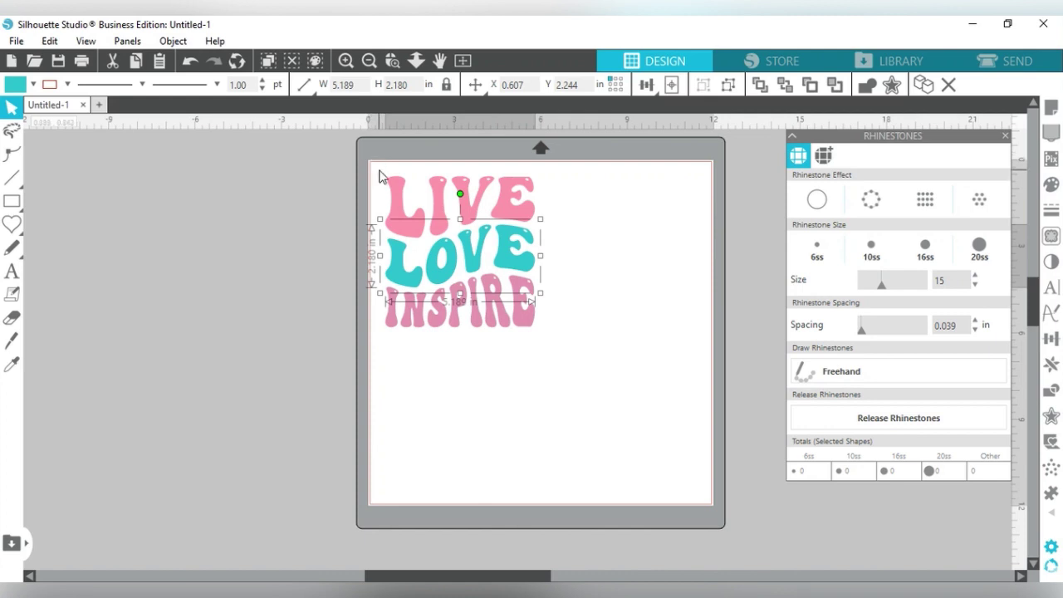
pyautogui.moveTo(378, 171); pyautogui.dragTo(731, 451)
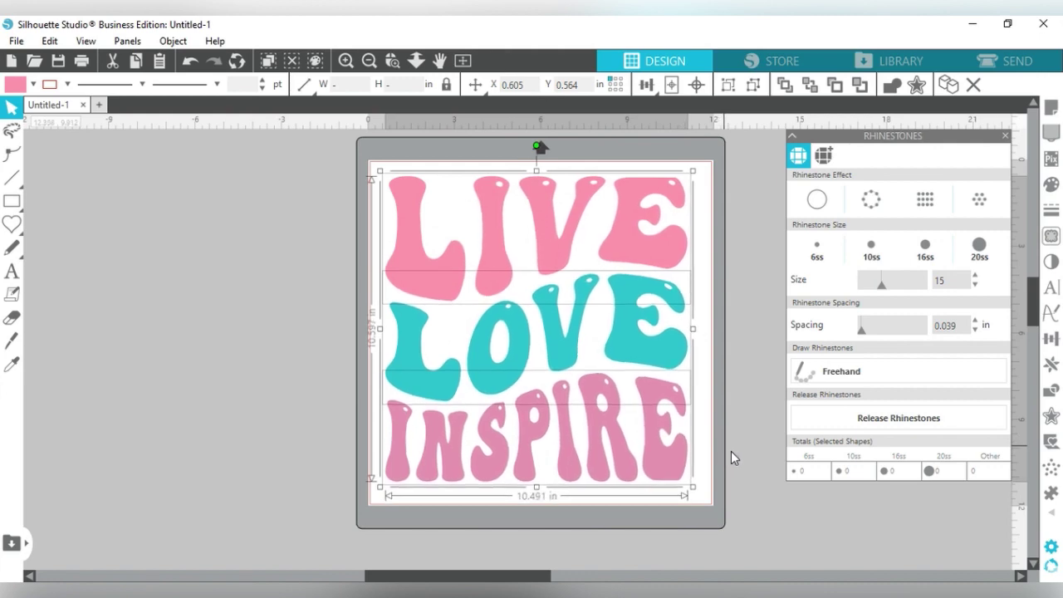
# Step: Enlarge the design group to about 10.8 in wide across the mat, then deselect
pyautogui.moveTo(731, 451); pyautogui.dragTo(743, 456)
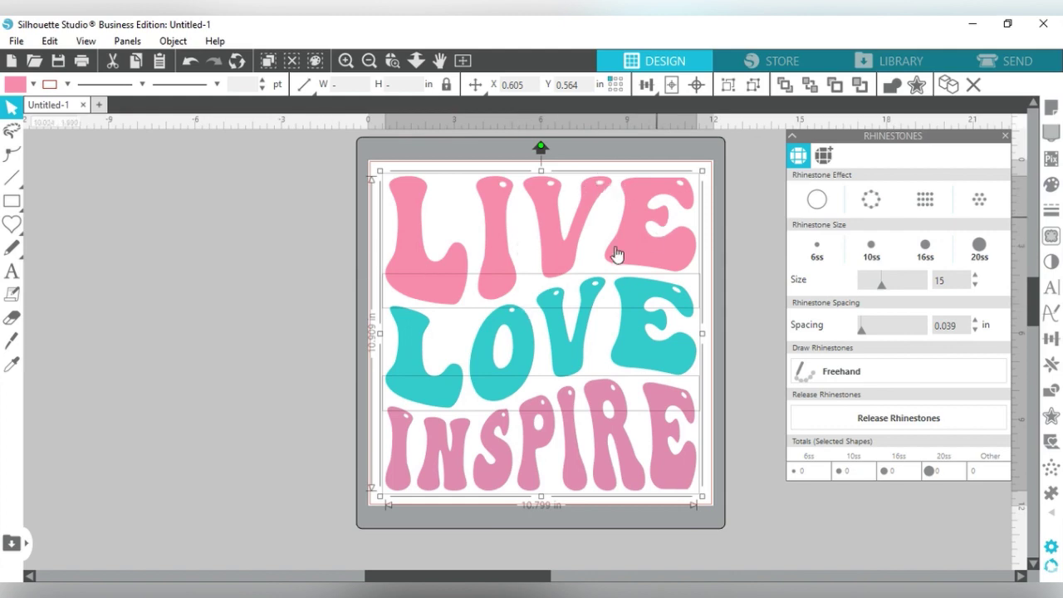
pyautogui.click(289, 245)
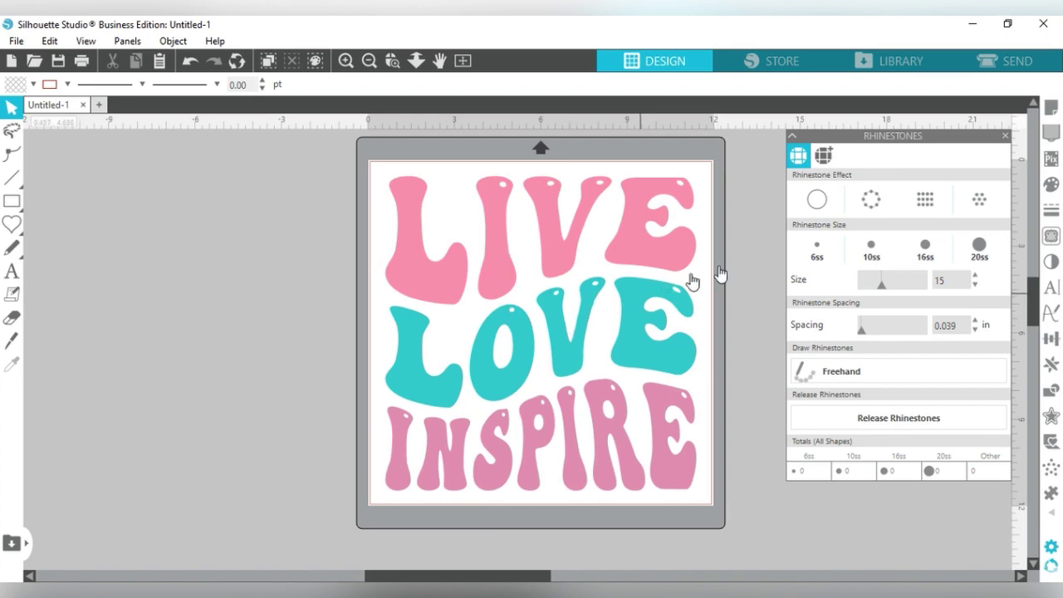
# Step: Convert the LIVE word into a 10ss rhinestone outline of 332 stones at 0.039 in spacing
pyautogui.click(870, 248)
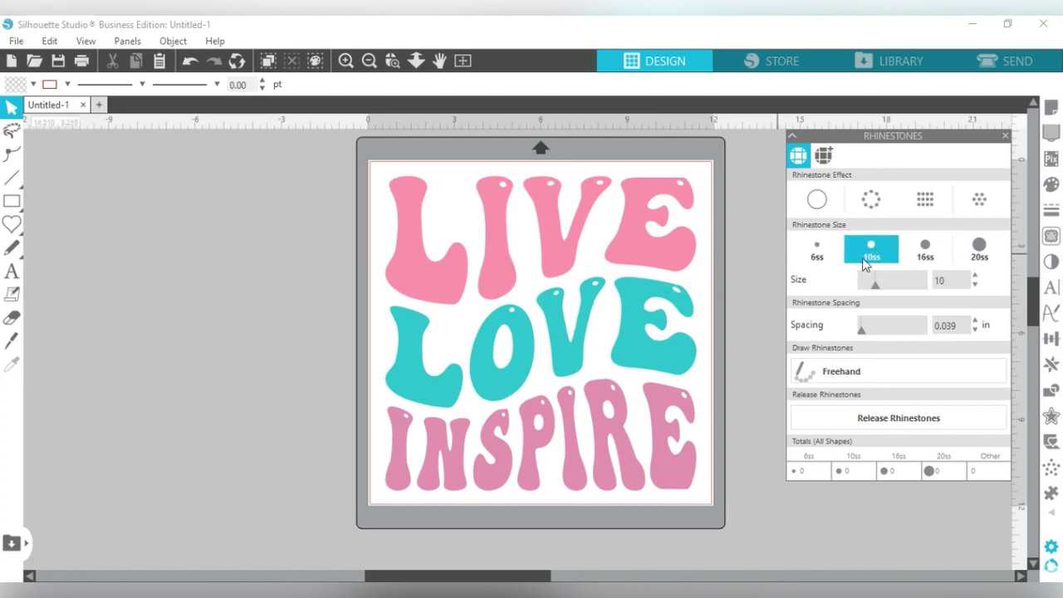
pyautogui.click(590, 208)
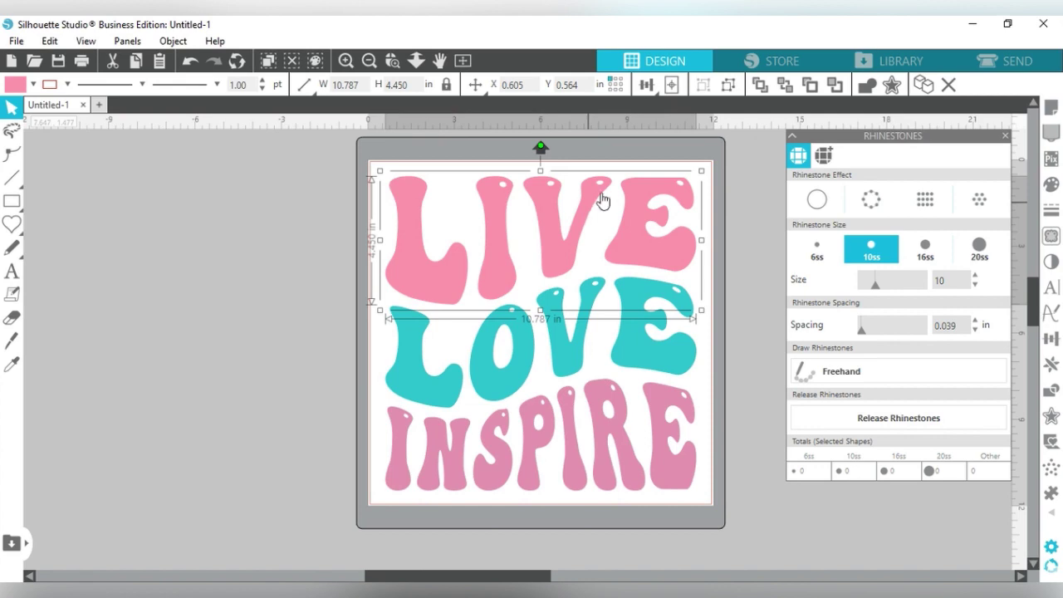
pyautogui.click(867, 199)
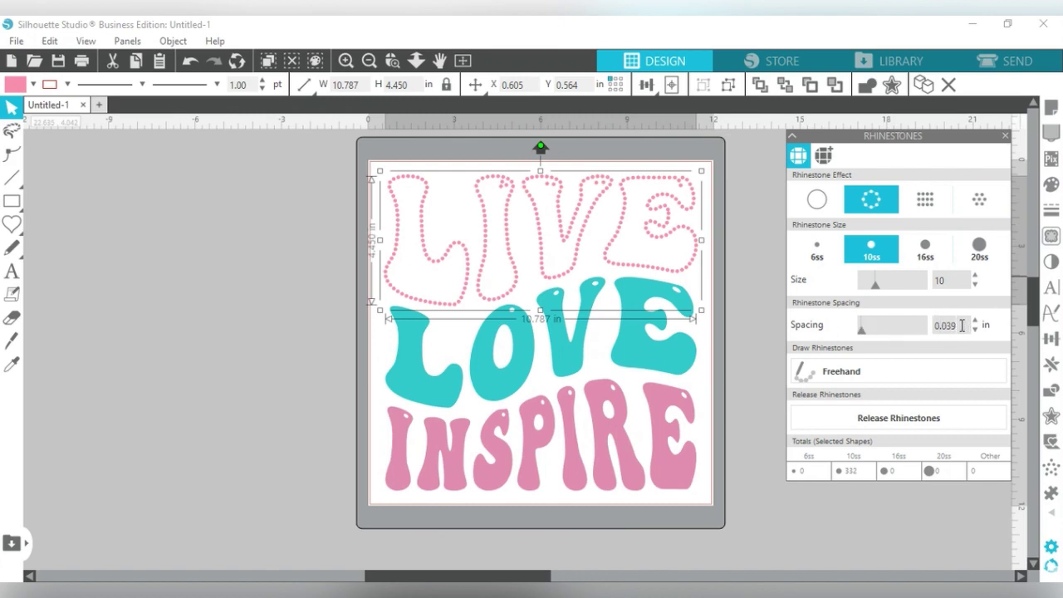
# Step: Change the LIVE rhinestone spacing to 0.015 in, giving 394 stones
pyautogui.press('BackSpace')
pyautogui.press('BackSpace')
pyautogui.write('1')
pyautogui.press('Return')
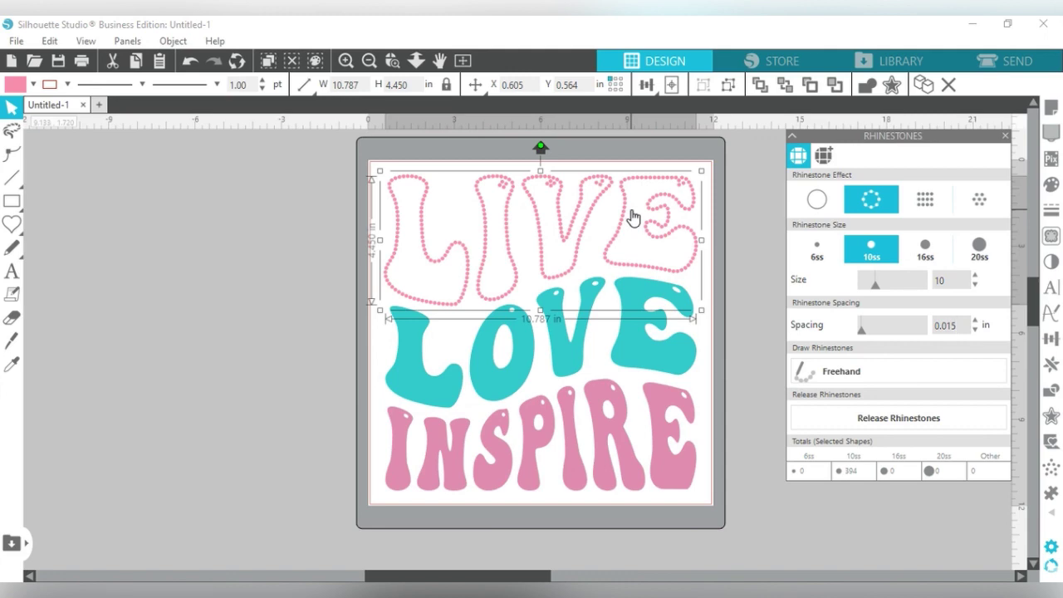
pyautogui.click(542, 425)
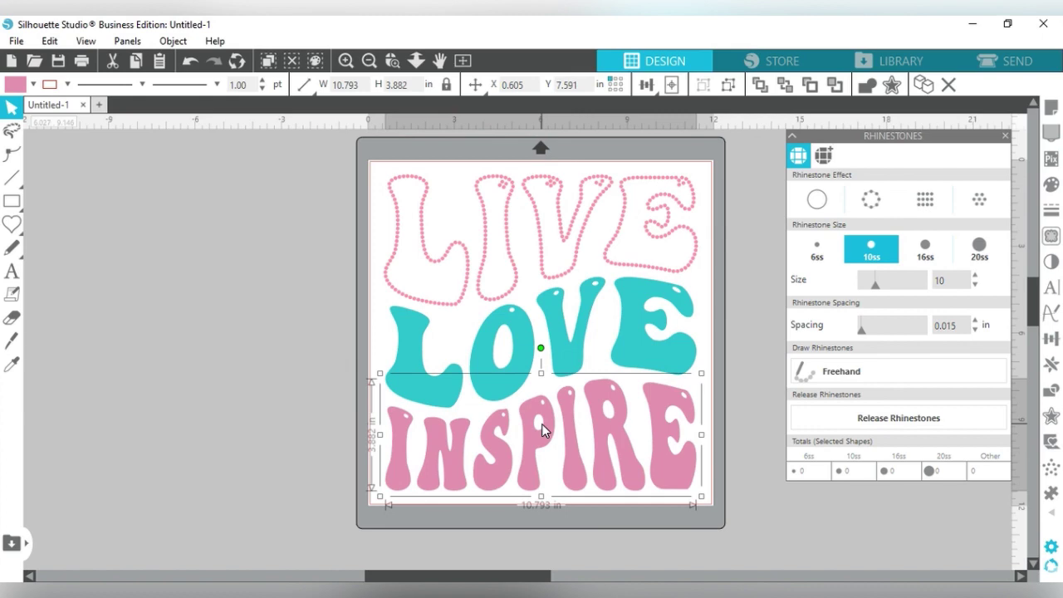
# Step: Apply the 10ss rhinestone outline effect to INSPIRE, yielding 525 stones
pyautogui.click(881, 204)
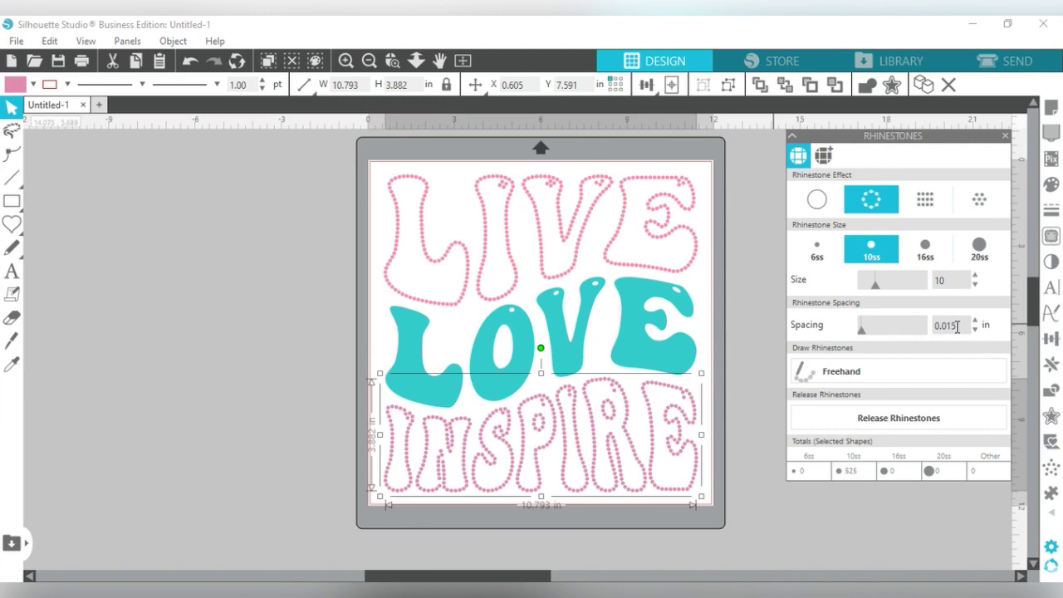
# Step: Compare fill effects on LOVE and settle on the scattered 10ss rhinestone fill of 1053 stones
pyautogui.click(638, 310)
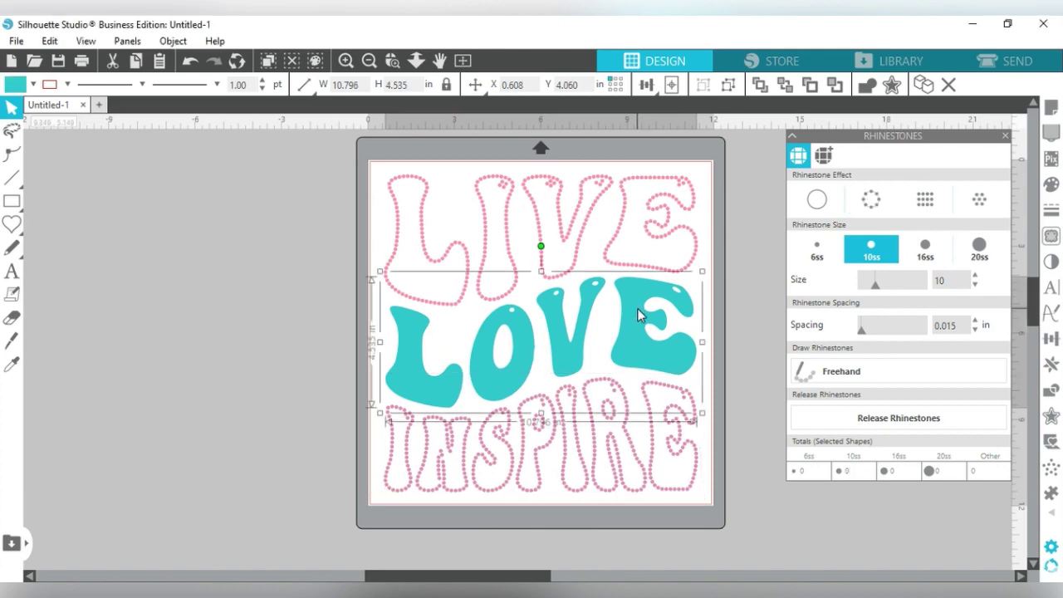
pyautogui.click(977, 197)
pyautogui.click(925, 199)
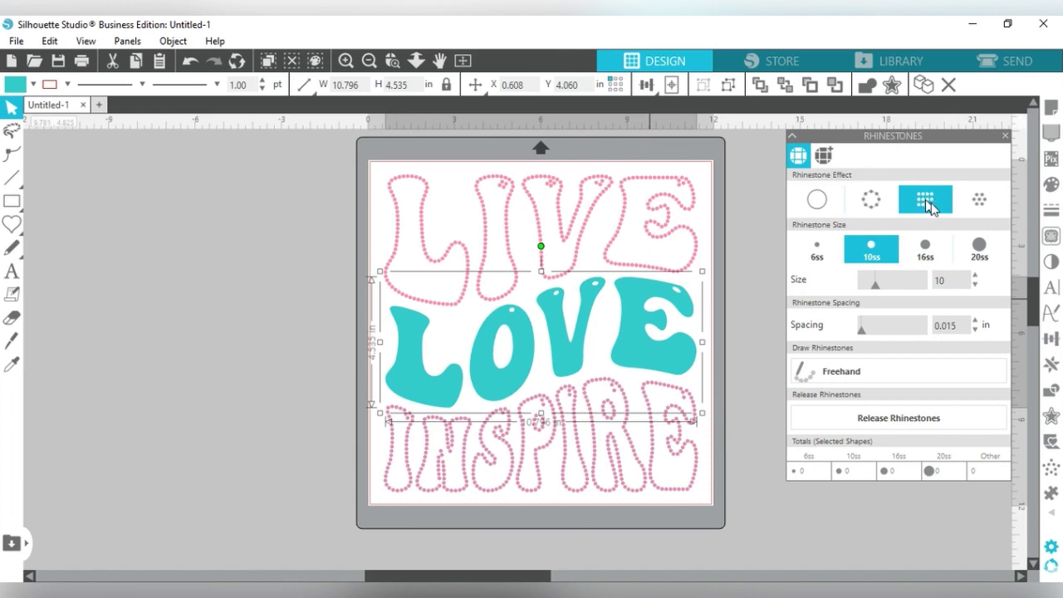
pyautogui.click(979, 200)
pyautogui.click(928, 200)
pyautogui.click(871, 200)
pyautogui.click(927, 200)
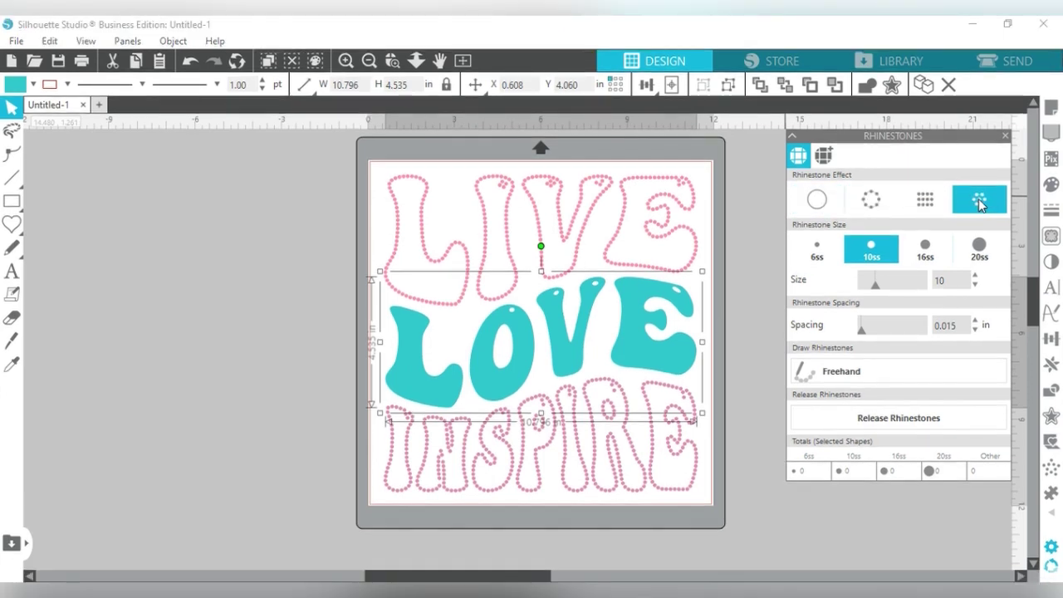
pyautogui.click(980, 204)
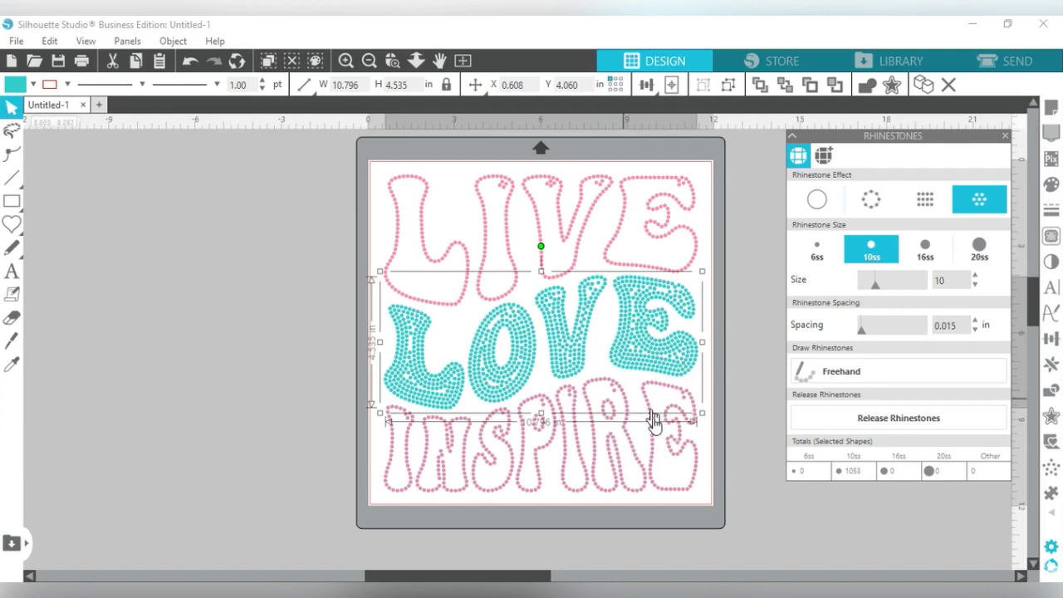
# Step: Give the INSPIRE rhinestones a pale pink colour sampled from the mat
pyautogui.click(616, 460)
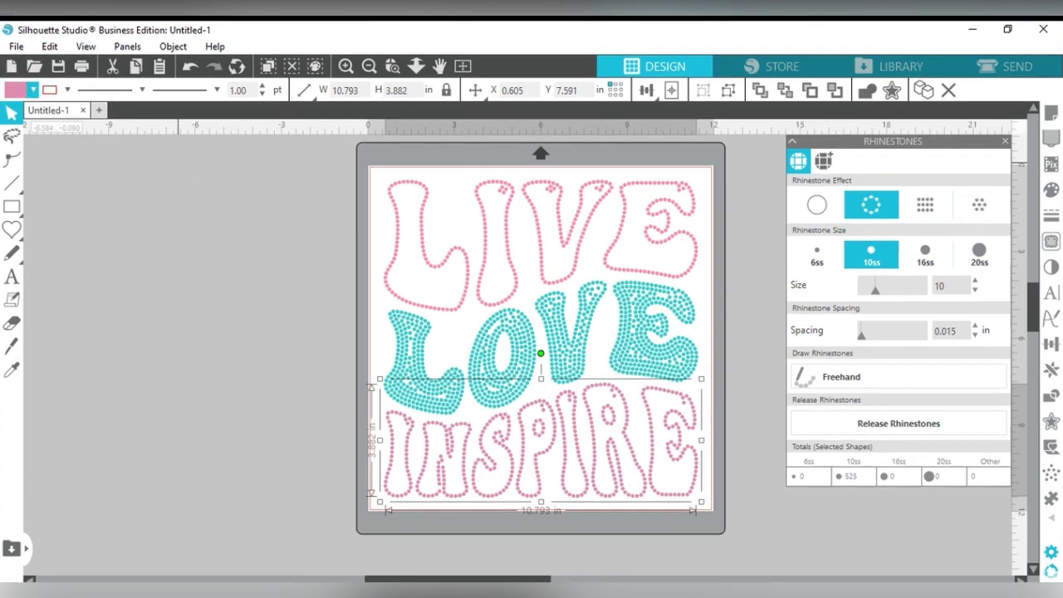
pyautogui.click(33, 88)
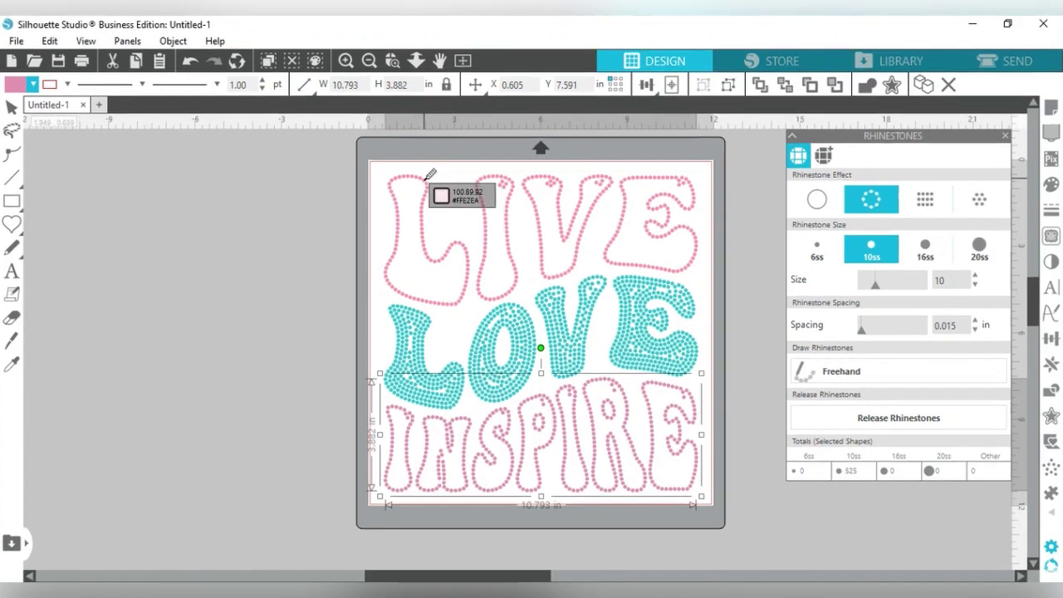
pyautogui.click(431, 174)
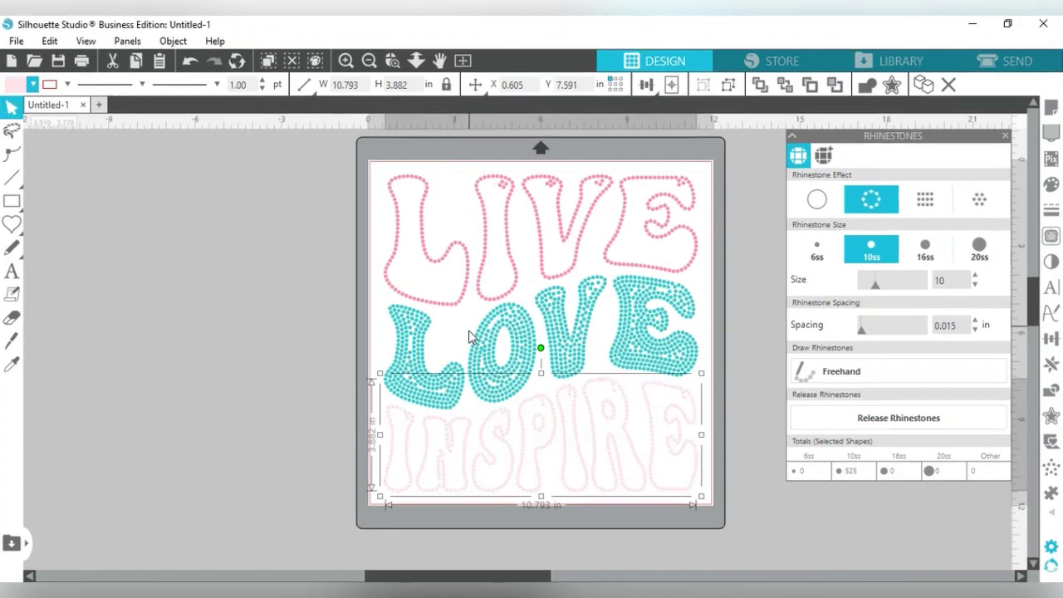
pyautogui.click(316, 302)
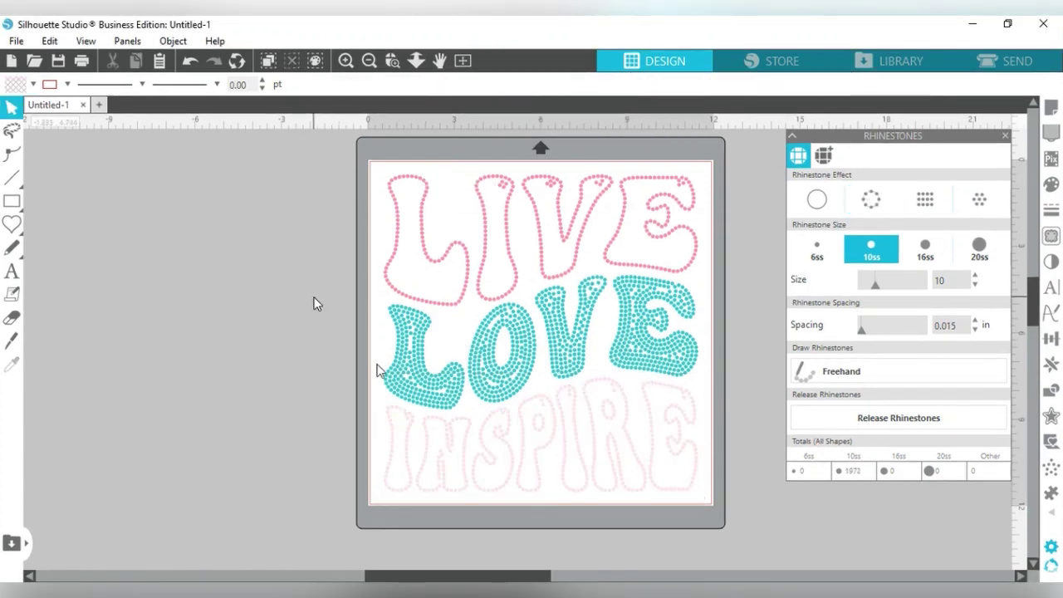
pyautogui.click(479, 467)
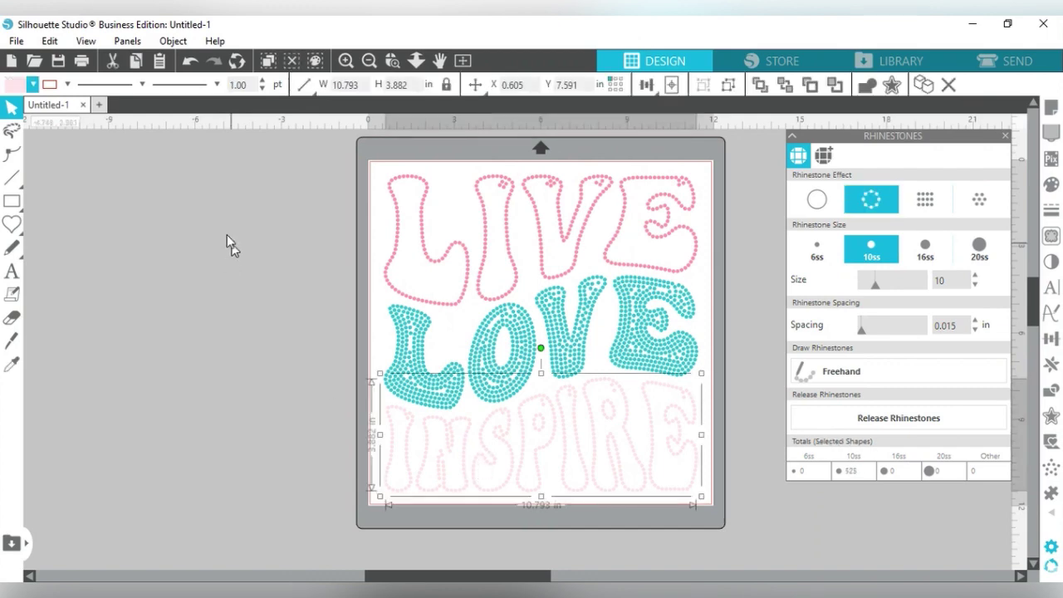
# Step: Undo the INSPIRE colour changes back to its original pink
pyautogui.click(190, 61)
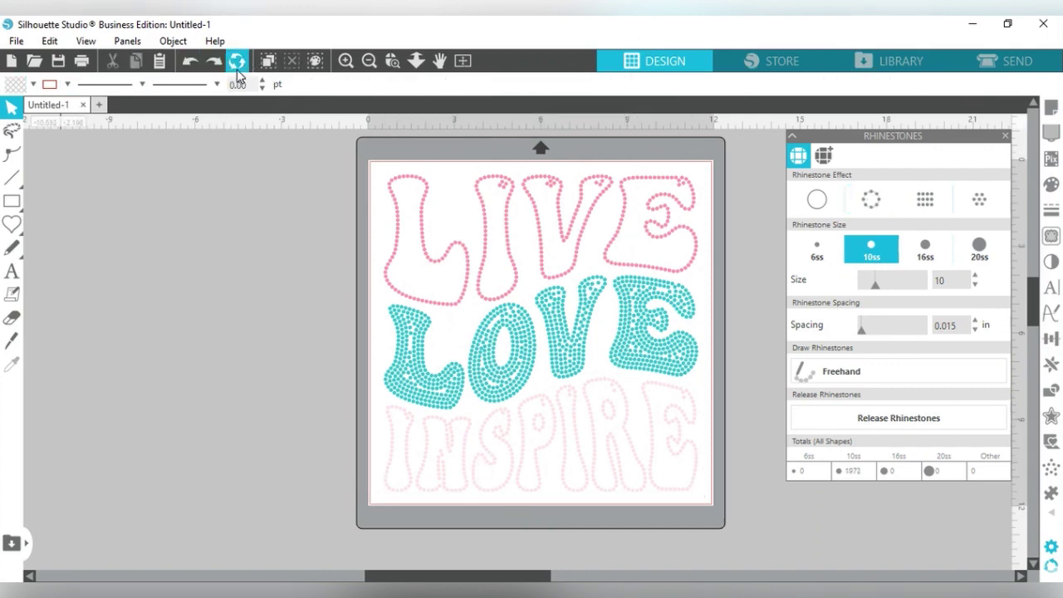
pyautogui.click(186, 62)
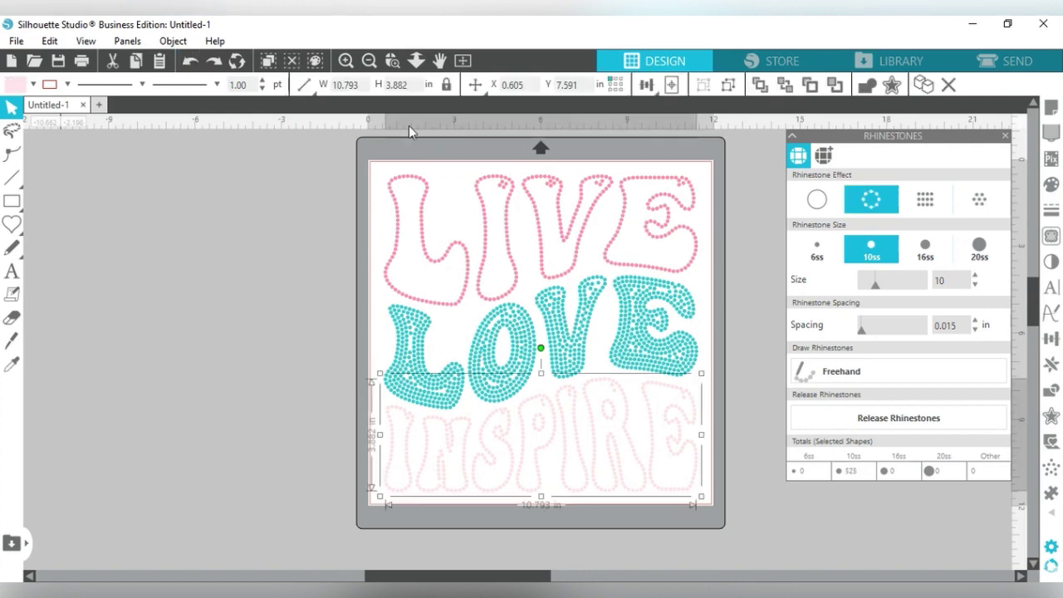
pyautogui.click(190, 63)
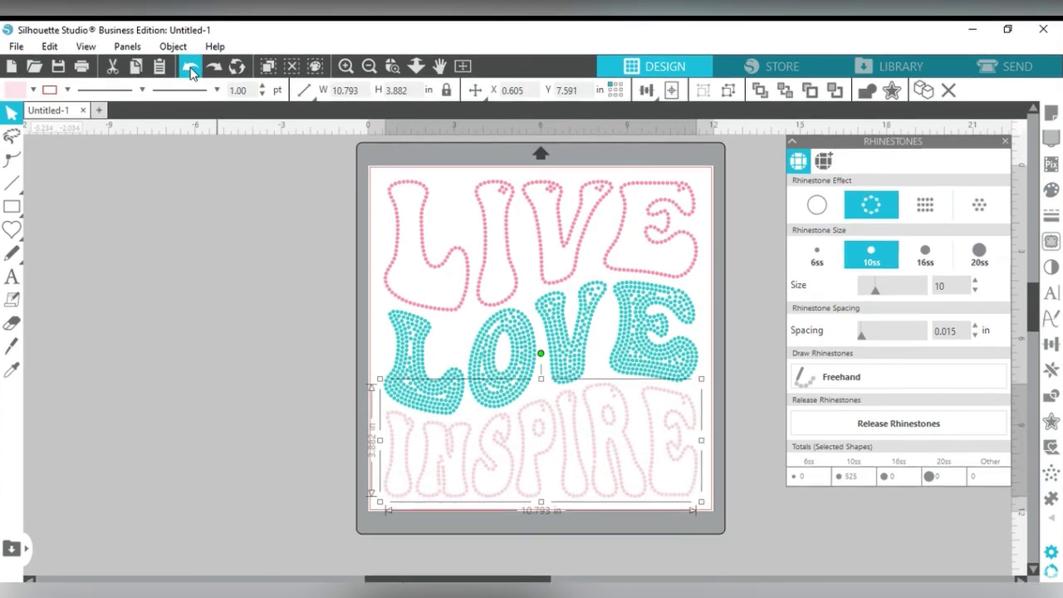
pyautogui.click(191, 62)
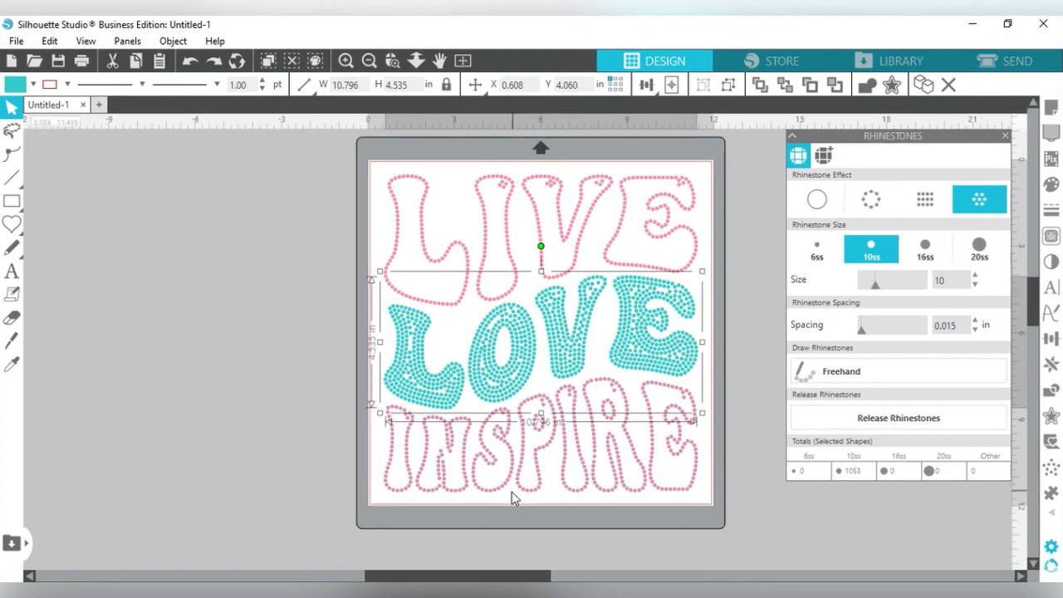
pyautogui.click(512, 497)
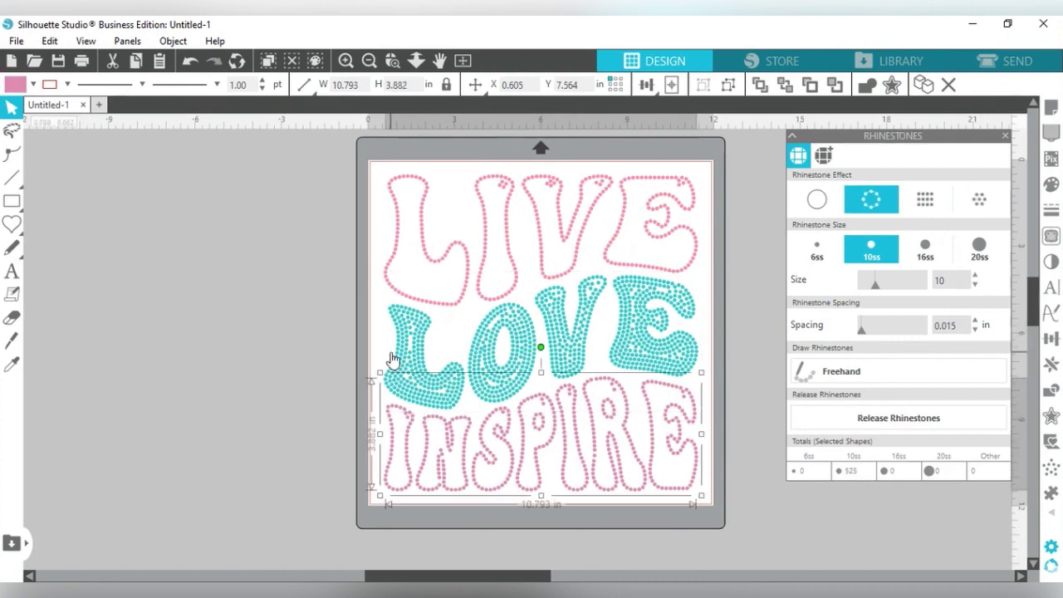
pyautogui.click(190, 62)
pyautogui.click(191, 63)
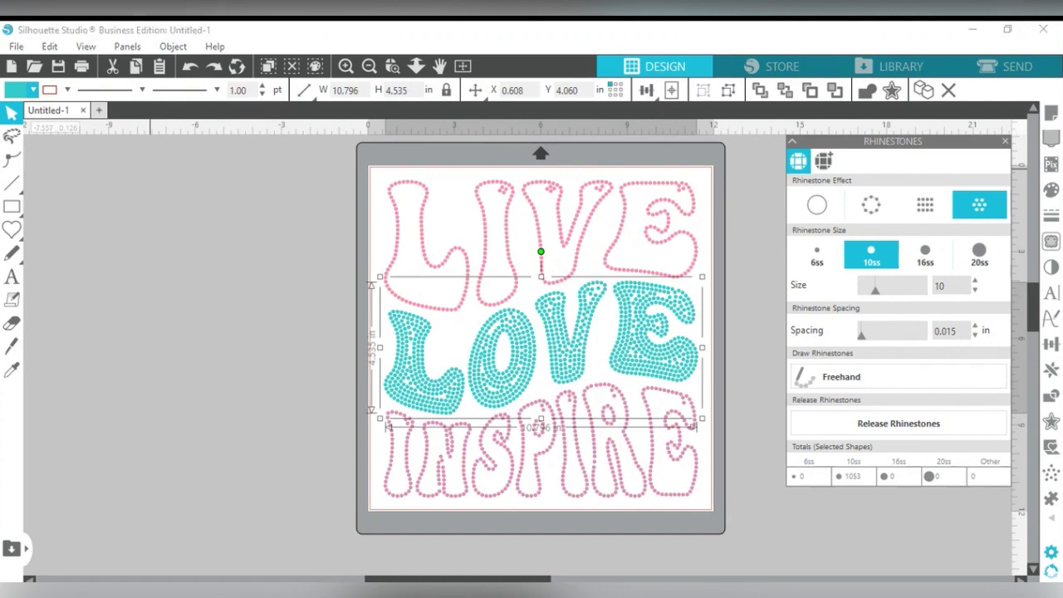
# Step: Make the LOVE rhinestones cyan, using undo and redo to keep the cyan fill
pyautogui.click(57, 137)
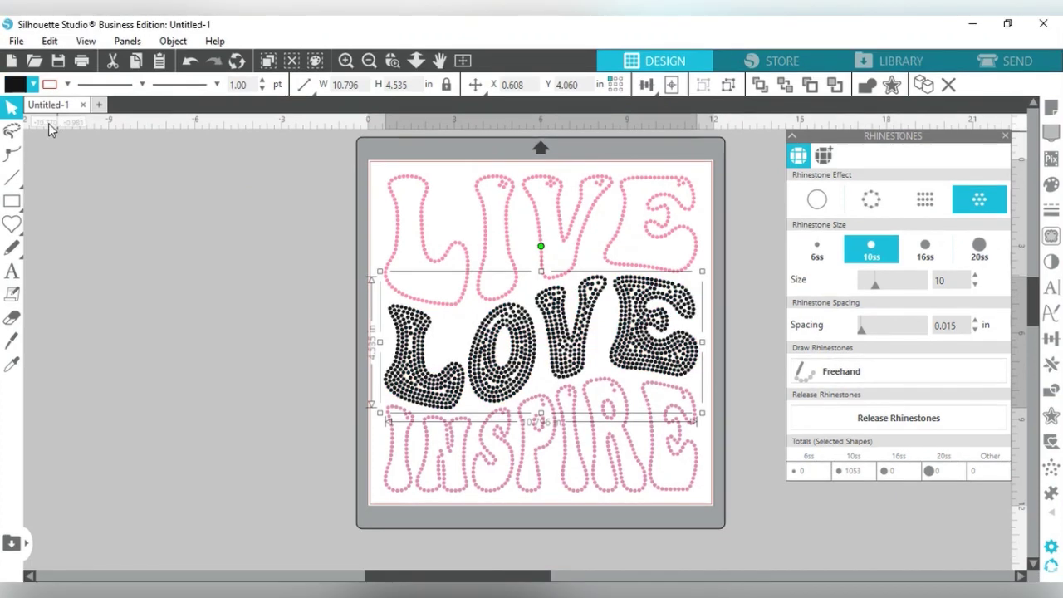
pyautogui.click(188, 65)
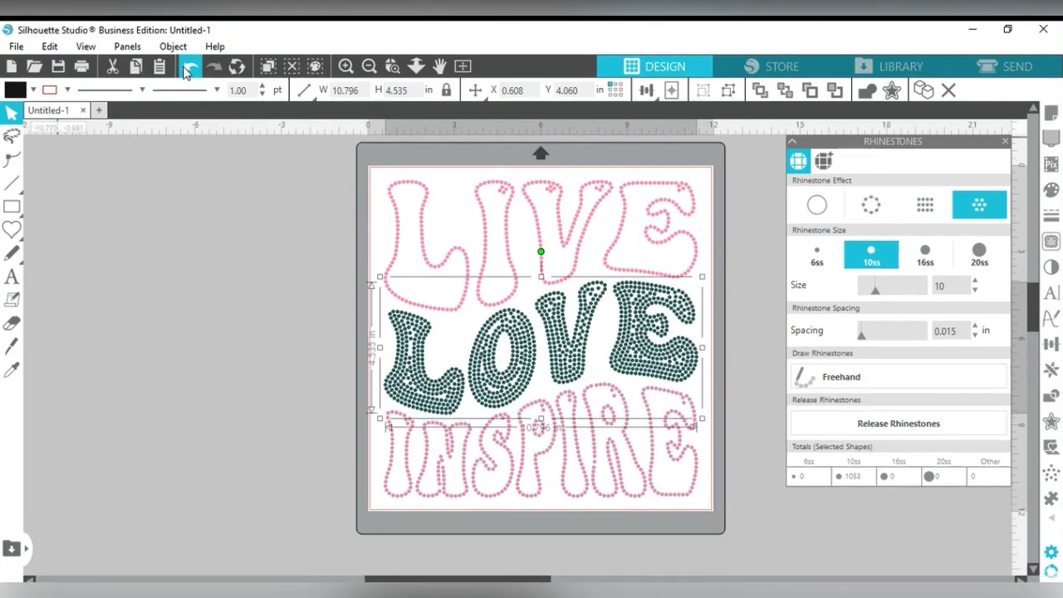
pyautogui.click(188, 68)
pyautogui.click(187, 68)
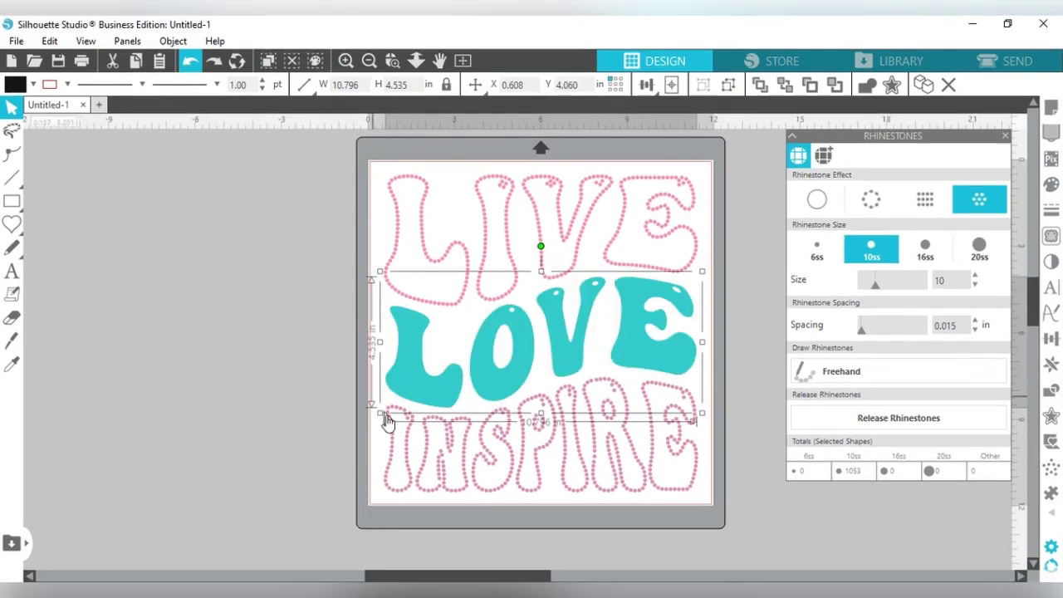
pyautogui.click(214, 62)
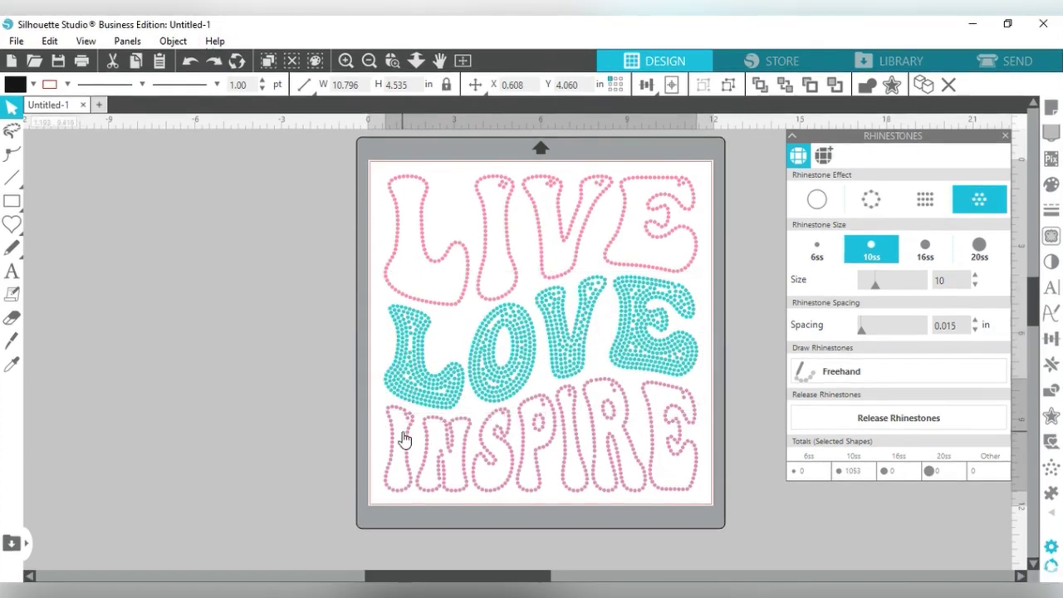
pyautogui.click(406, 440)
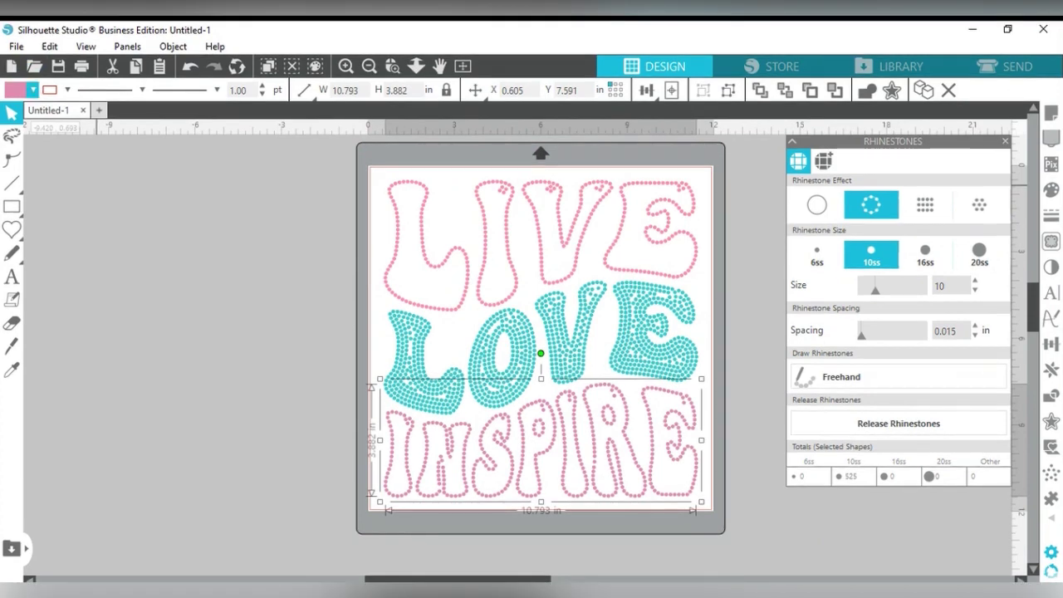
# Step: Change the INSPIRE rhinestones to black and clear the selection
pyautogui.click(33, 89)
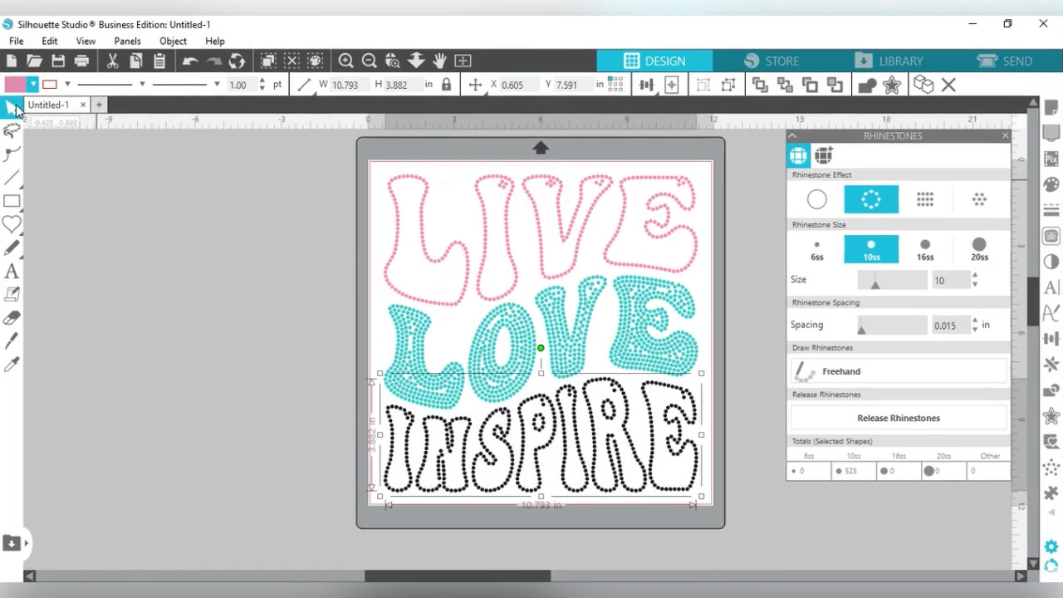
pyautogui.click(437, 254)
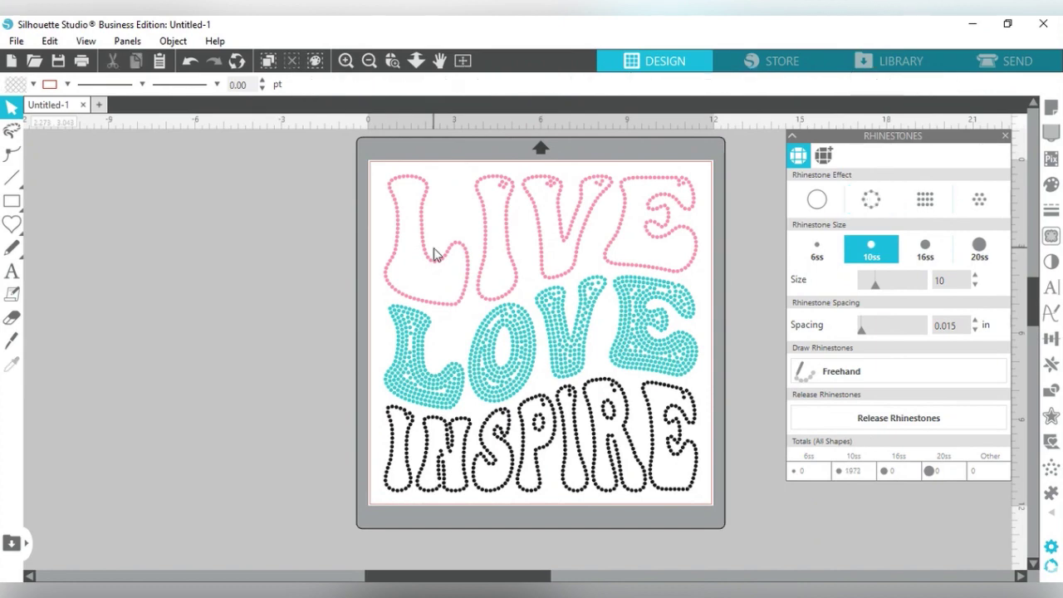
pyautogui.click(424, 214)
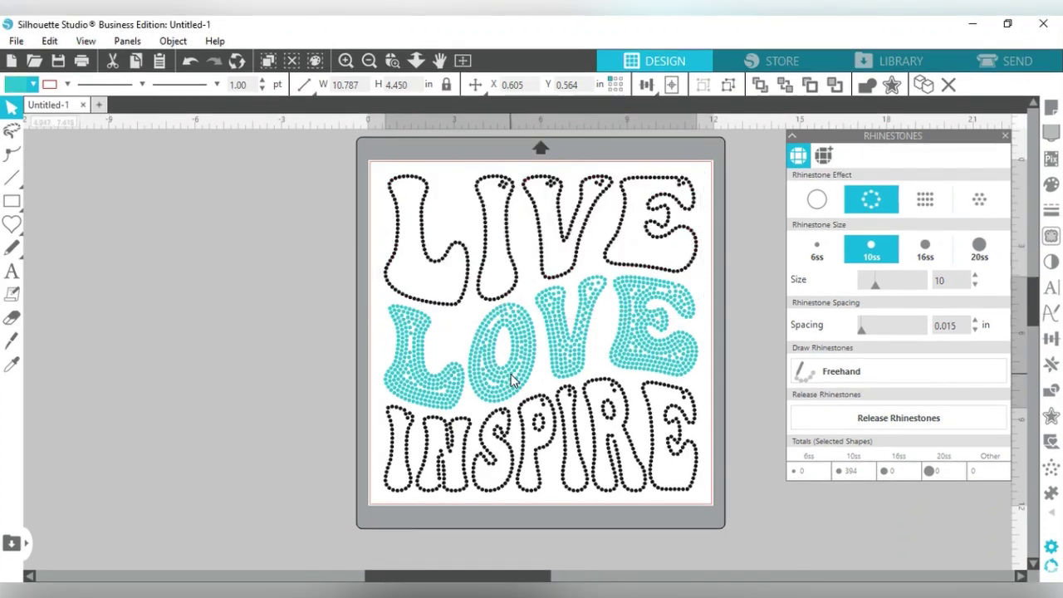
# Step: Make the LOVE rhinestone fill red, then deselect the design
pyautogui.click(513, 381)
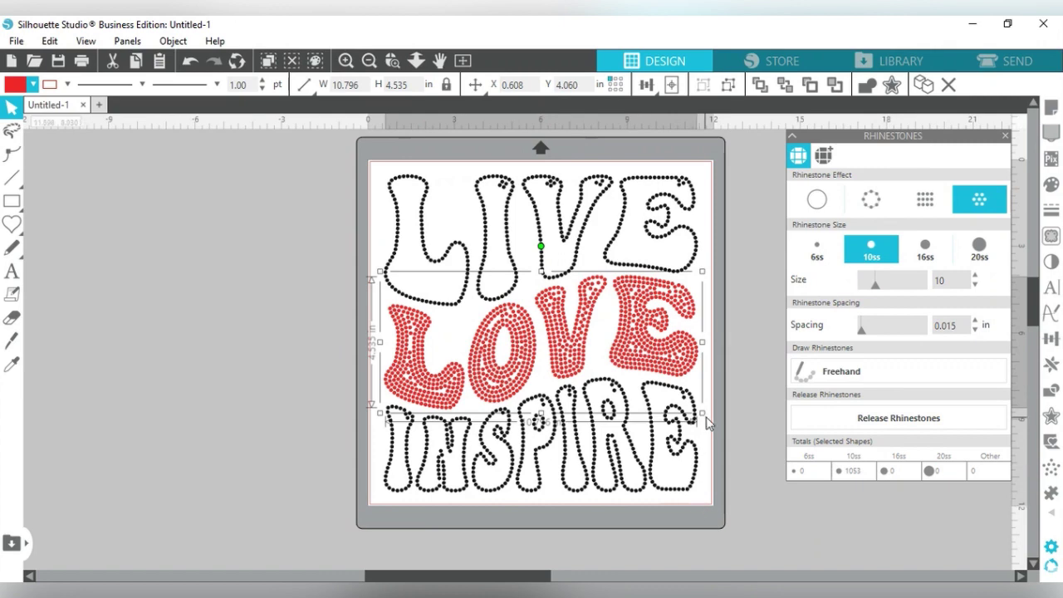
pyautogui.click(372, 314)
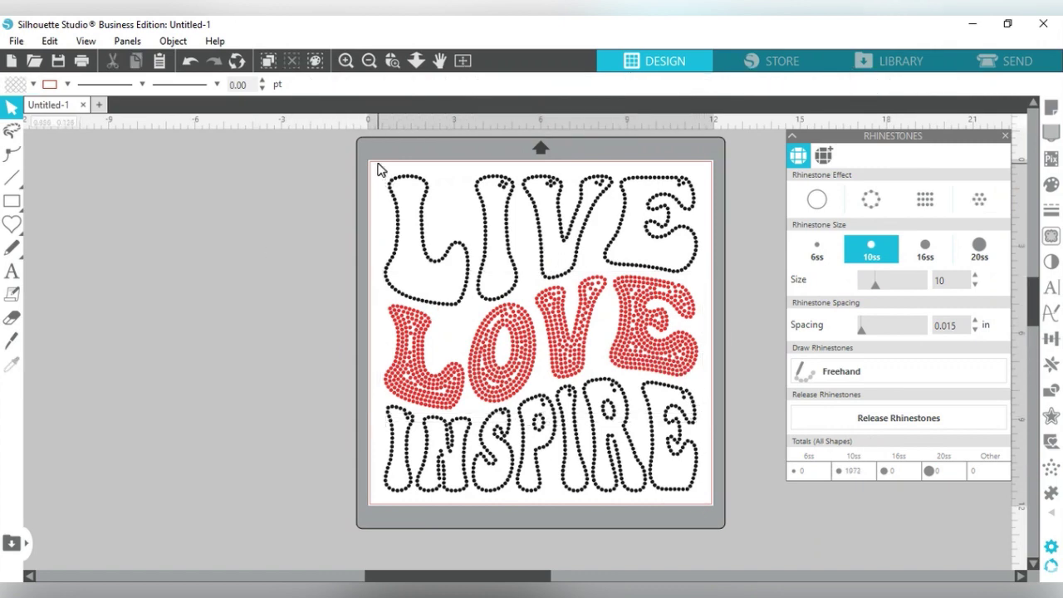
# Step: Marquee-select LIVE, LOVE and INSPIRE, then release the rhinestones into separate individual circles
pyautogui.moveTo(374, 166); pyautogui.dragTo(655, 249)
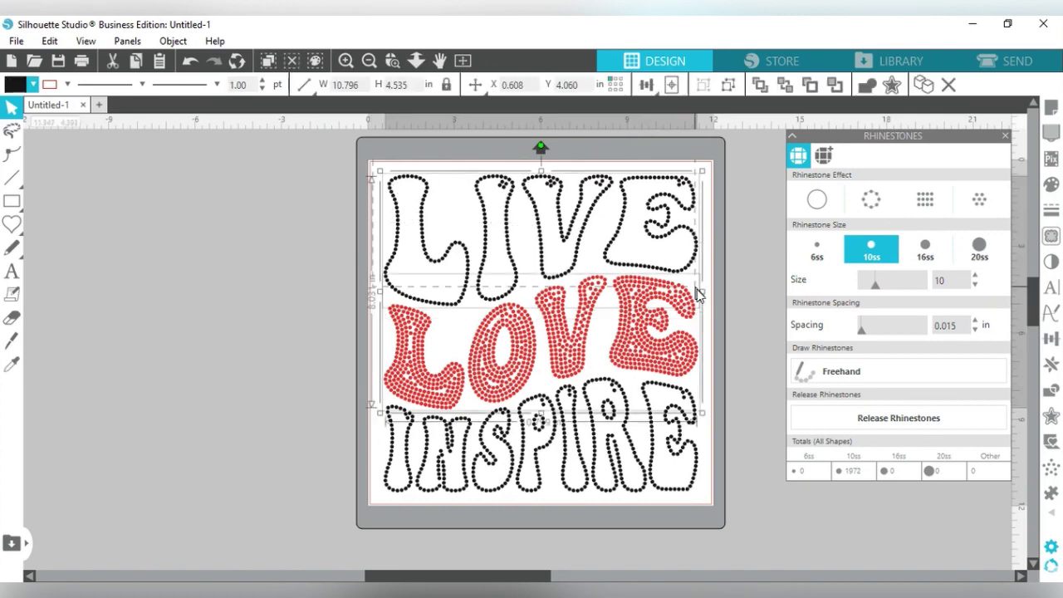
pyautogui.moveTo(727, 380); pyautogui.dragTo(710, 516)
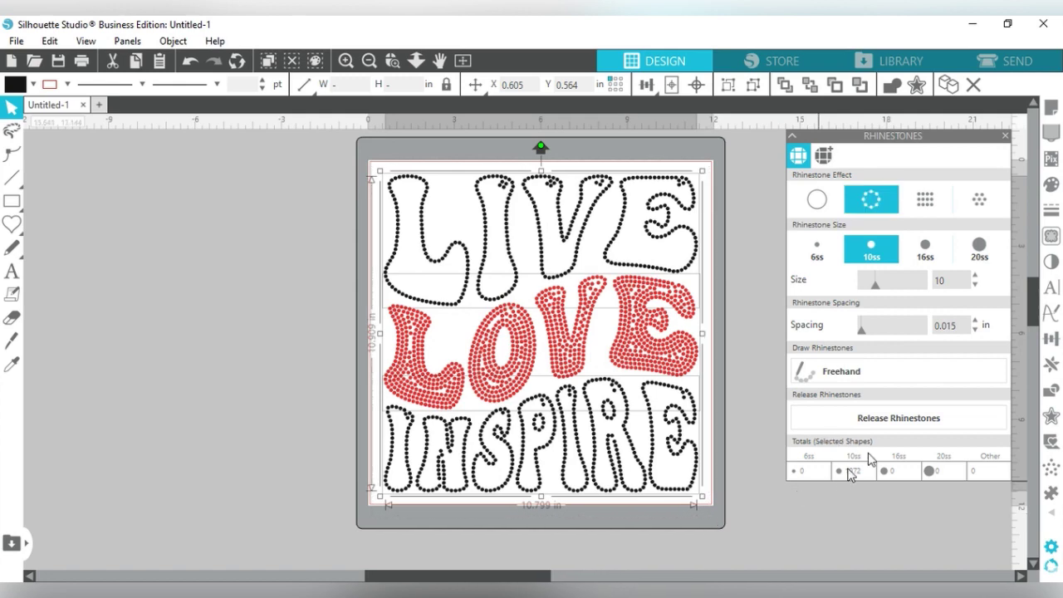
pyautogui.click(894, 425)
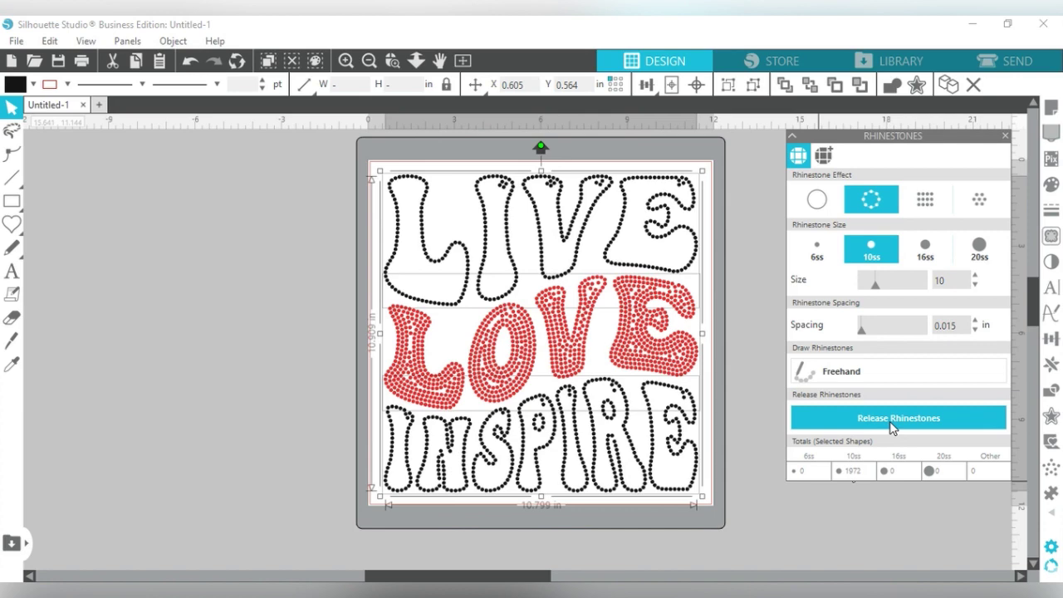
pyautogui.click(893, 421)
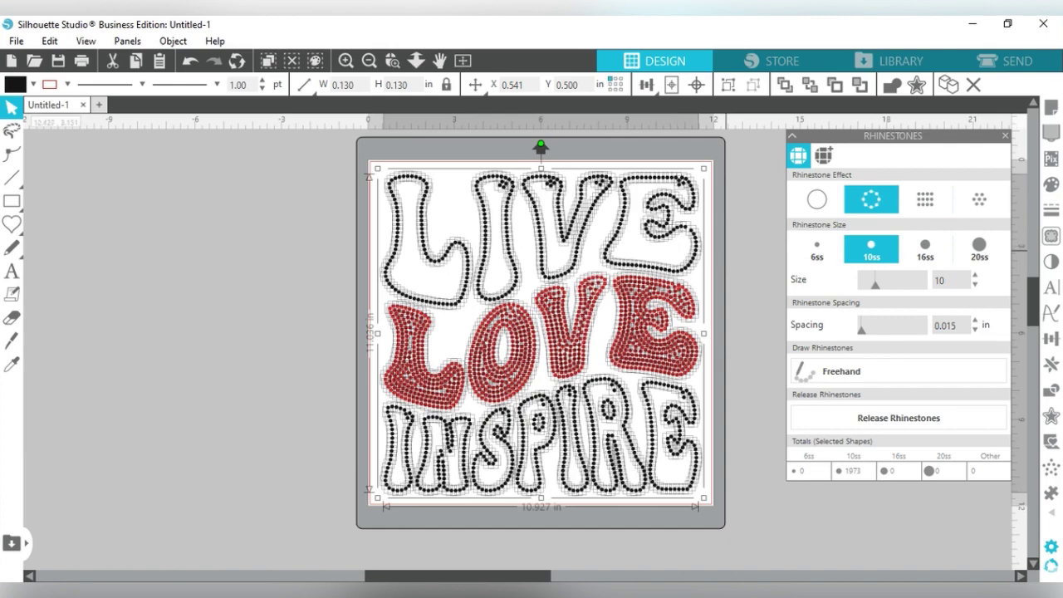
# Step: Deselect the stones, zoom in twice, close the Rhinestones panel and scroll up to LIVE
pyautogui.click(726, 251)
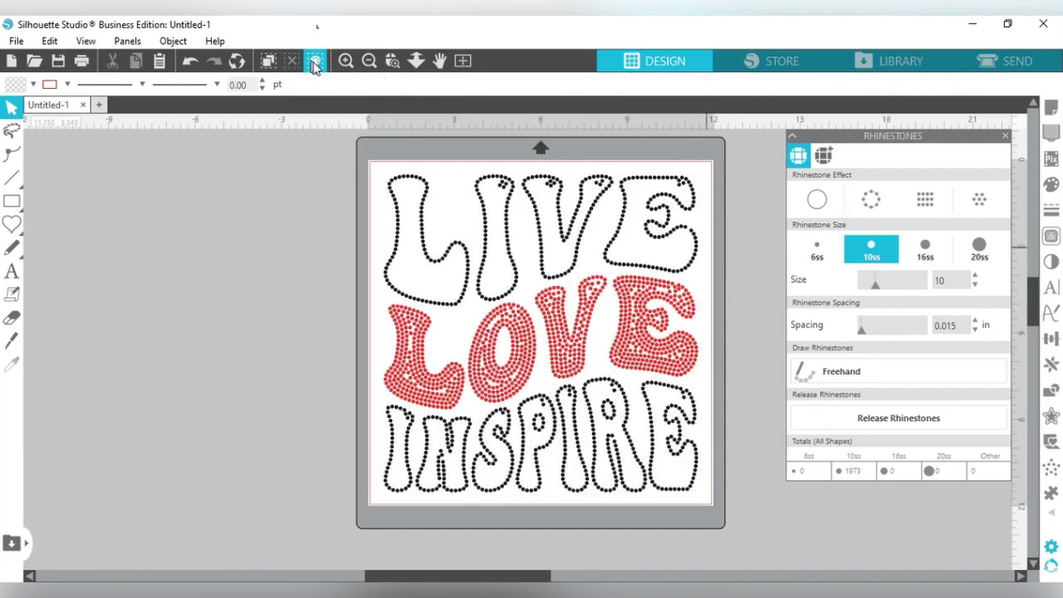
pyautogui.click(344, 60)
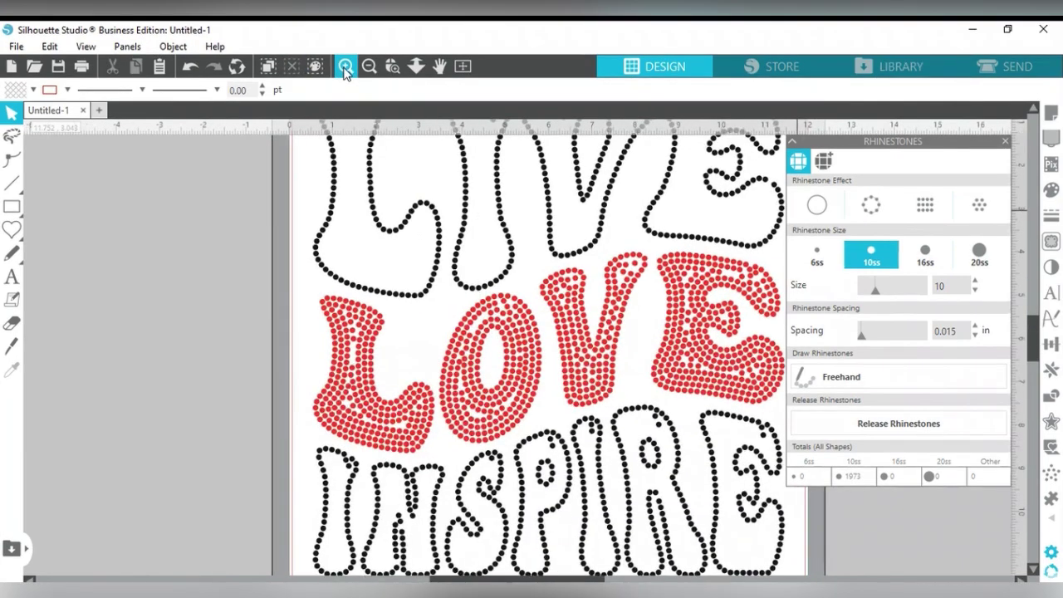
pyautogui.click(345, 60)
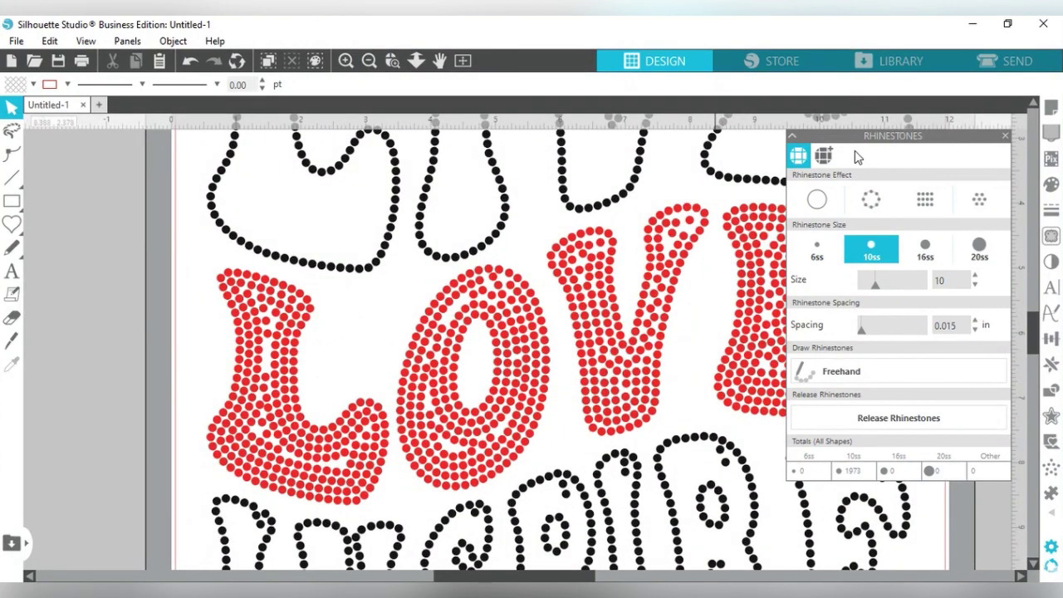
pyautogui.click(1005, 136)
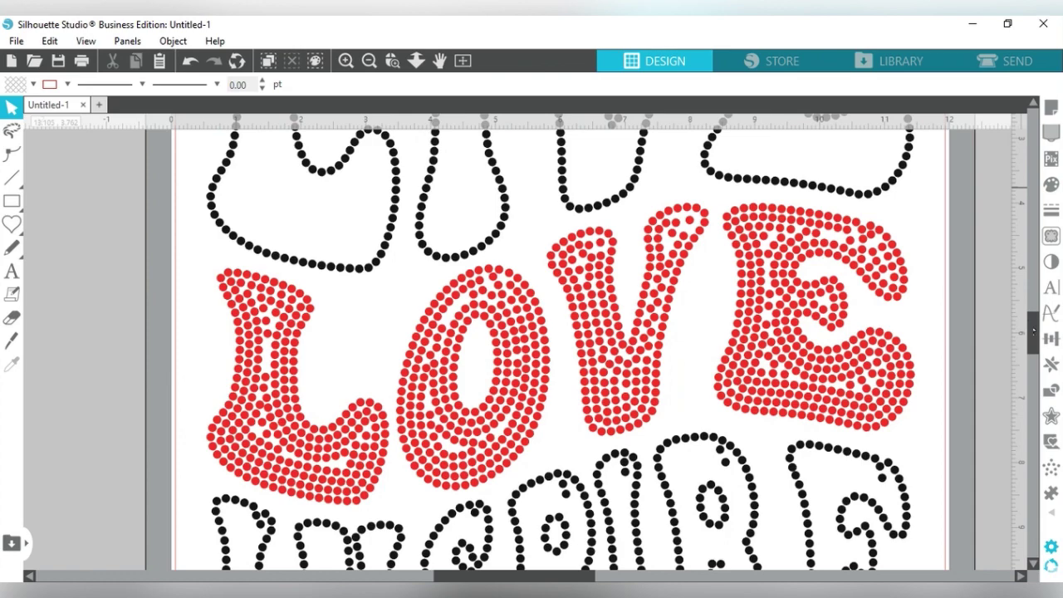
pyautogui.moveTo(1034, 333); pyautogui.dragTo(1030, 291)
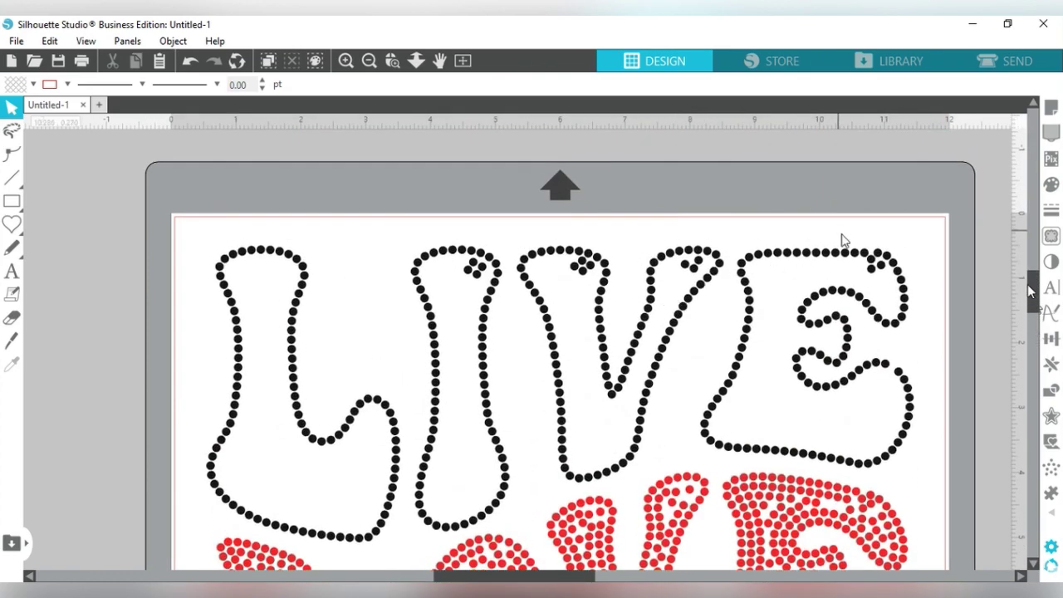
# Step: Delete the two extra stones at the top of the I, undoing one mistaken deletion
pyautogui.click(479, 267)
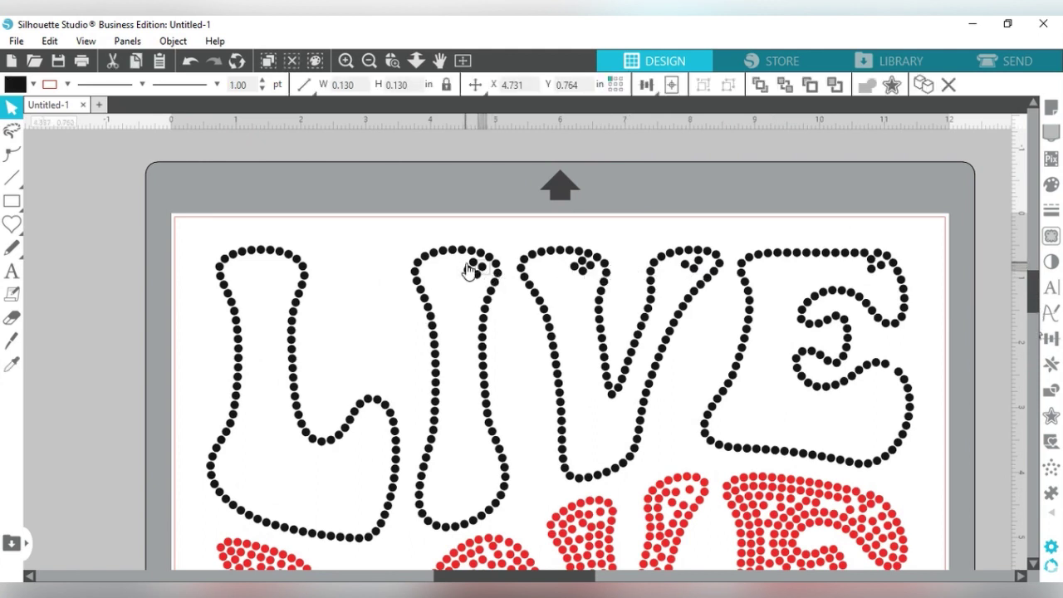
pyautogui.press('Delete')
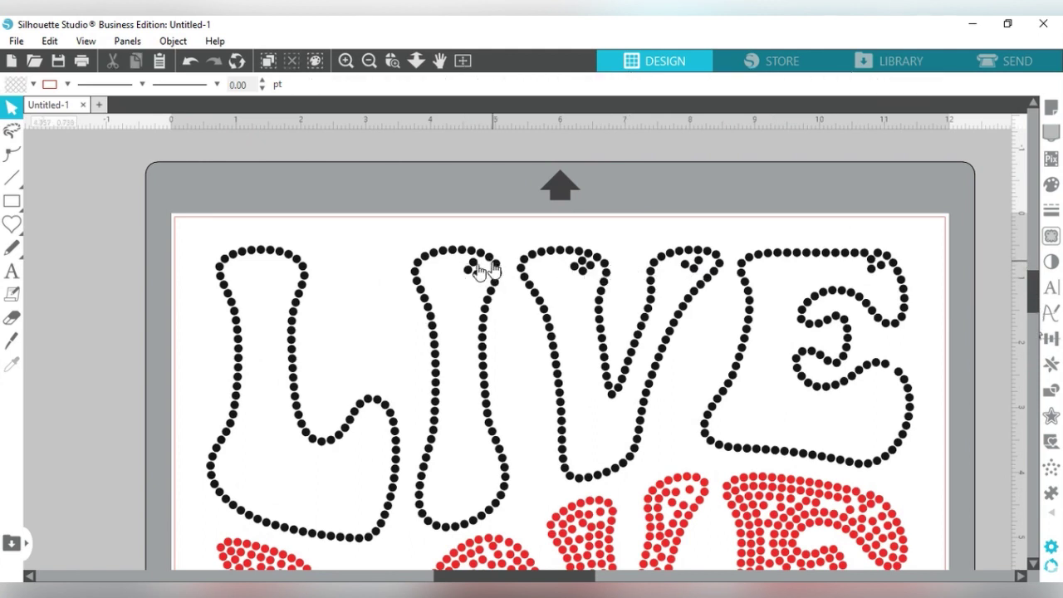
pyautogui.hotkey('ctrl', 'z')
pyautogui.press('Escape')
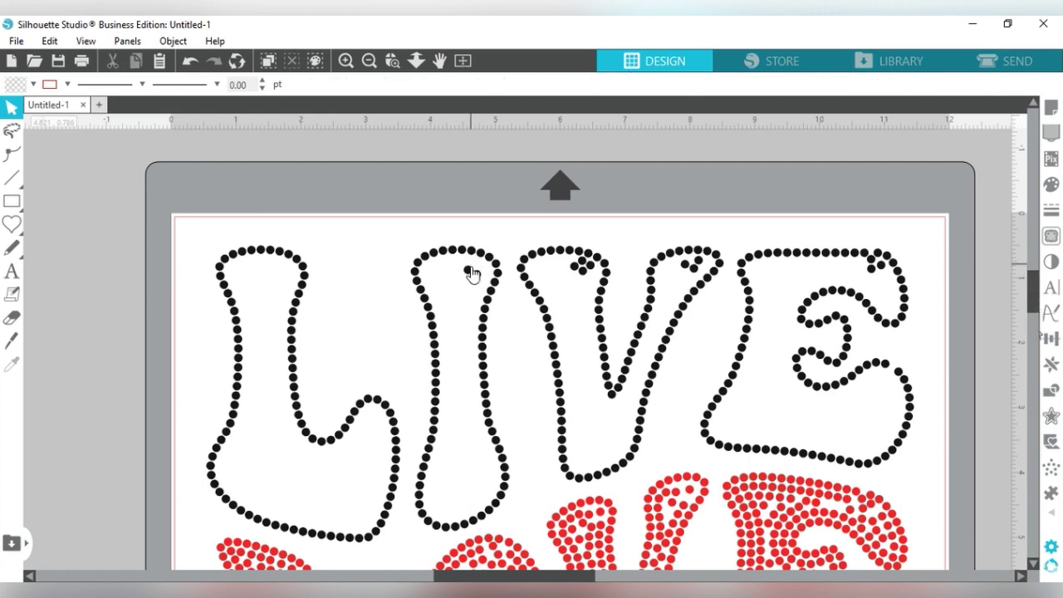
pyautogui.click(469, 274)
pyautogui.press('Delete')
pyautogui.click(477, 275)
pyautogui.press('Delete')
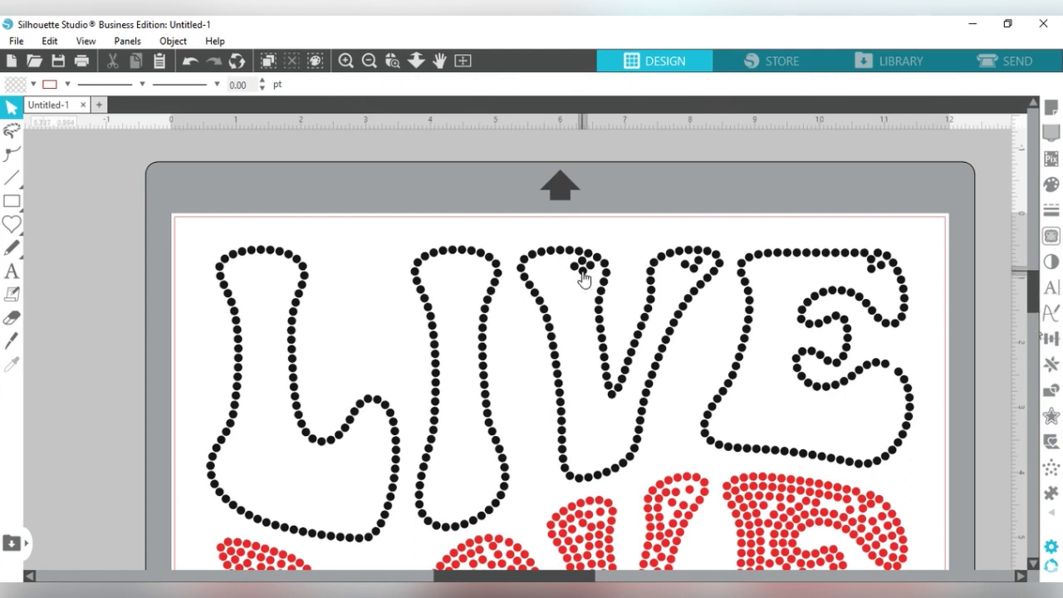
# Step: Nudge a stone at the V's top into place and delete the small stray stone inside it
pyautogui.click(583, 268)
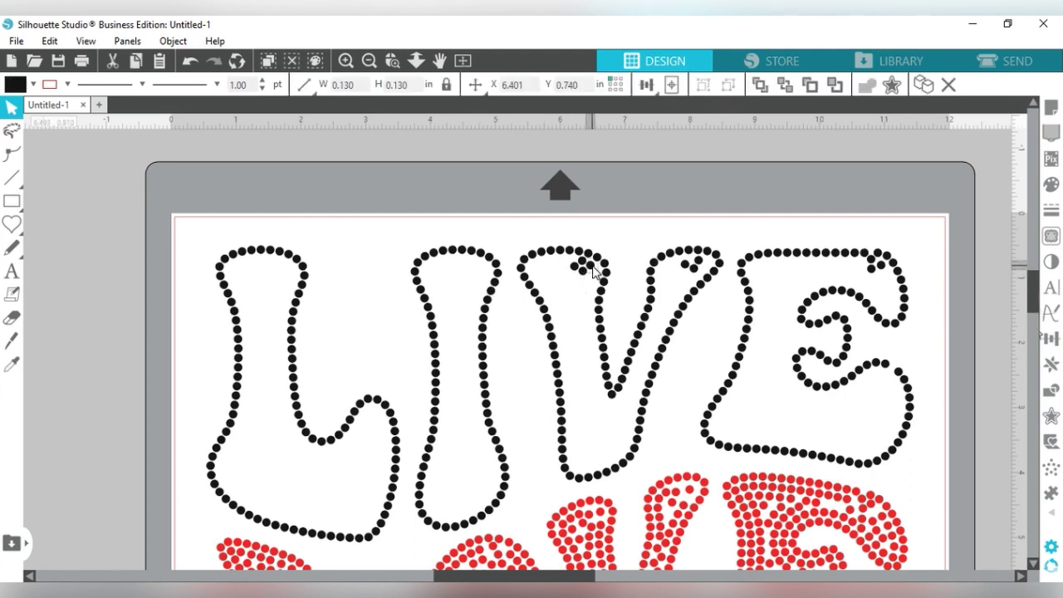
pyautogui.click(582, 264)
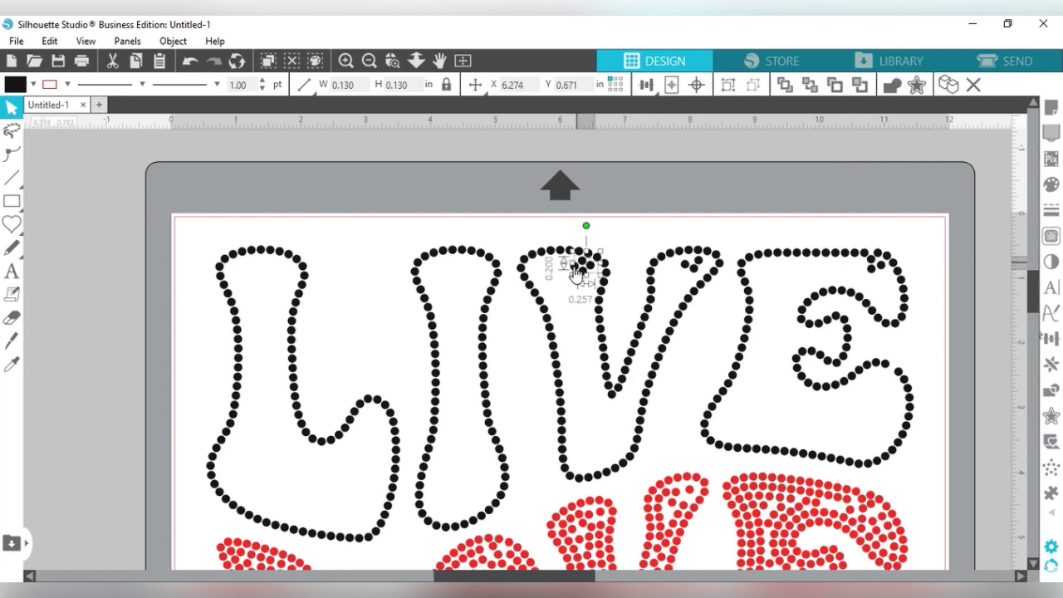
pyautogui.moveTo(579, 270); pyautogui.dragTo(585, 280)
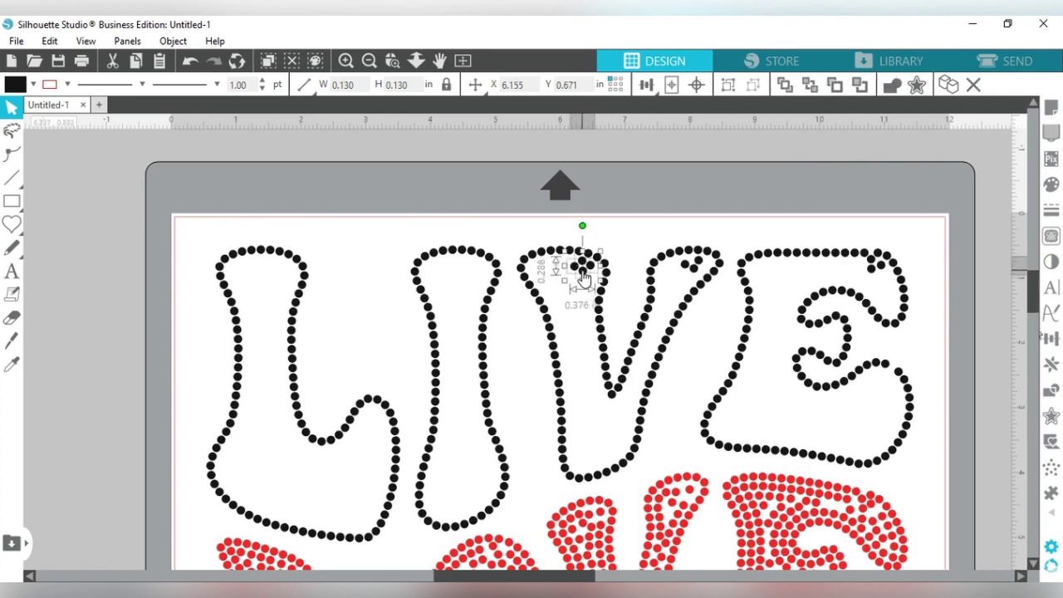
pyautogui.click(584, 277)
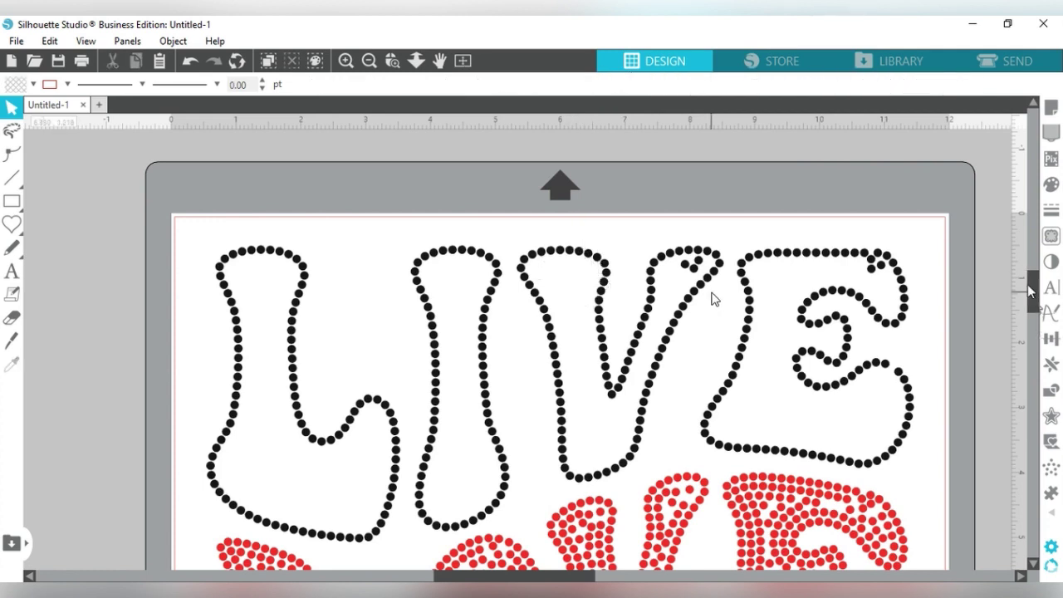
pyautogui.click(699, 262)
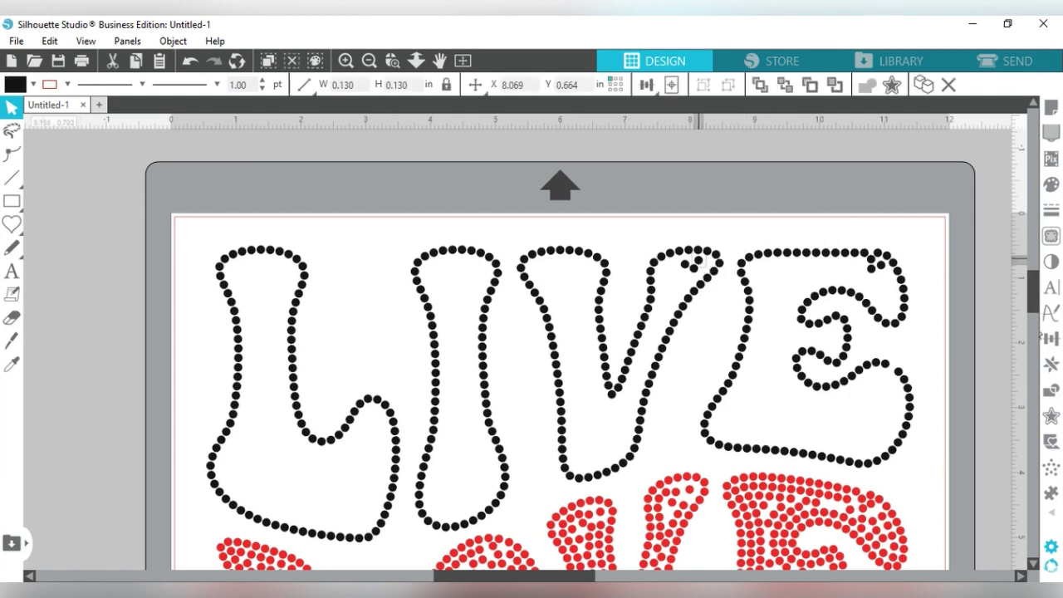
pyautogui.moveTo(689, 266); pyautogui.dragTo(685, 266)
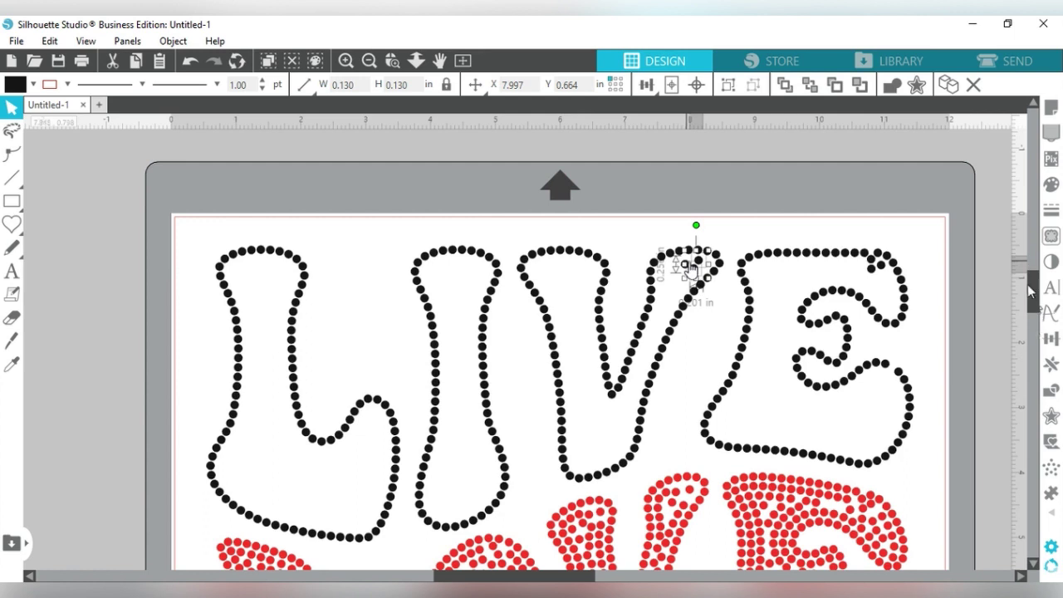
pyautogui.press('Delete')
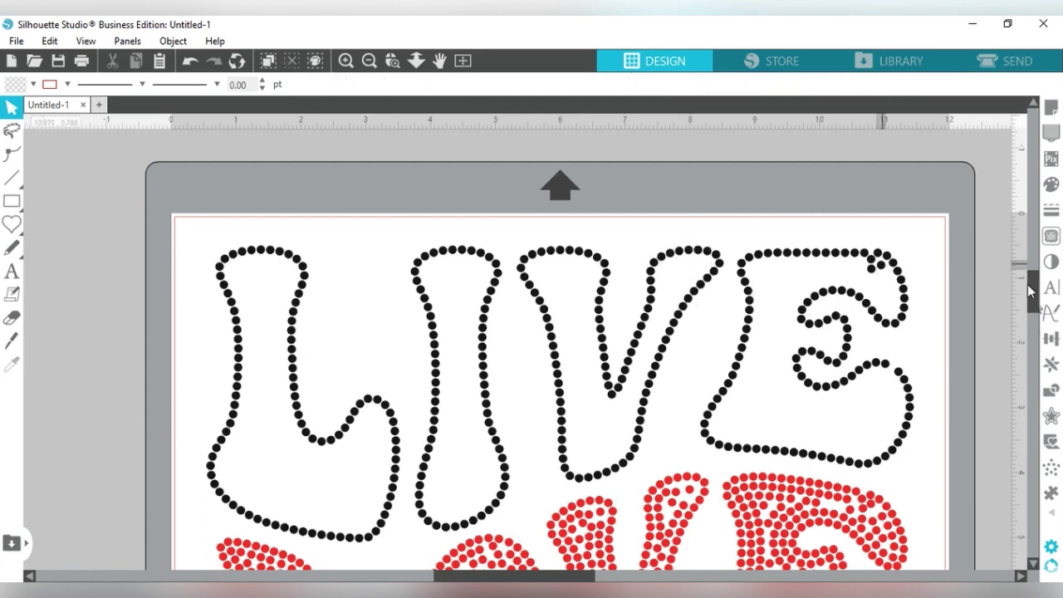
# Step: Delete the three stray stones at the E's top-right, then scroll down
pyautogui.click(879, 264)
pyautogui.press('Delete')
pyautogui.click(874, 264)
pyautogui.press('Delete')
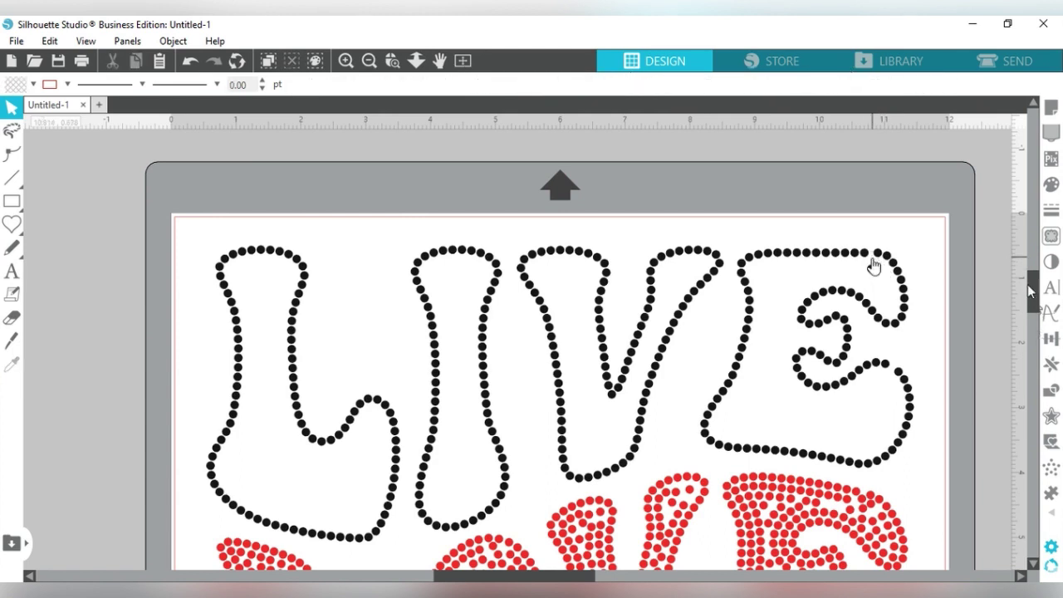
pyautogui.click(871, 267)
pyautogui.press('Delete')
pyautogui.click(869, 257)
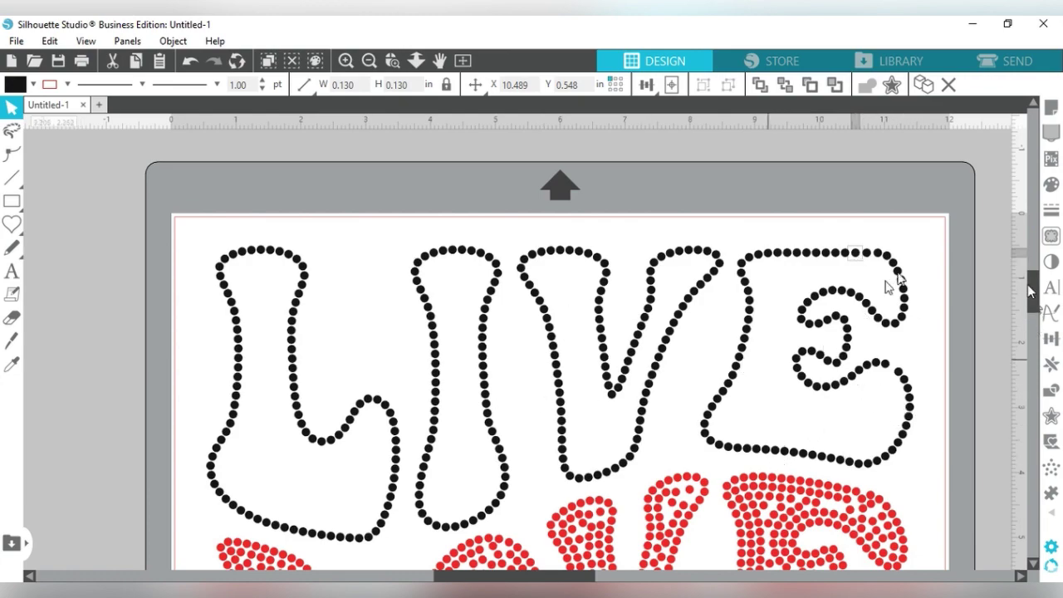
pyautogui.moveTo(1036, 303); pyautogui.dragTo(1032, 378)
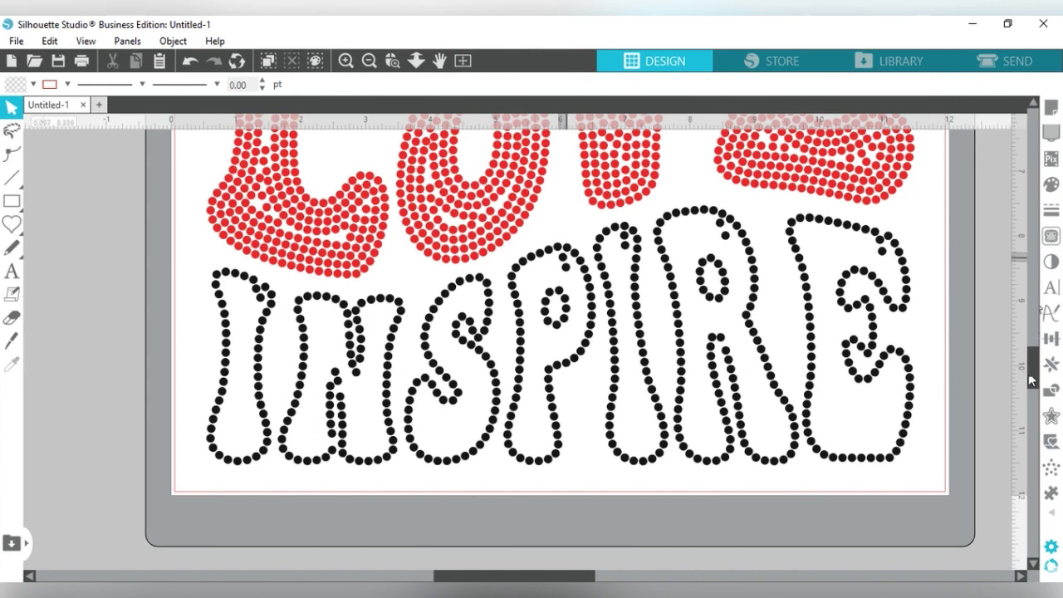
# Step: Deselect everything and scroll up until all of red LOVE sits in view above INSPIRE
pyautogui.click(566, 264)
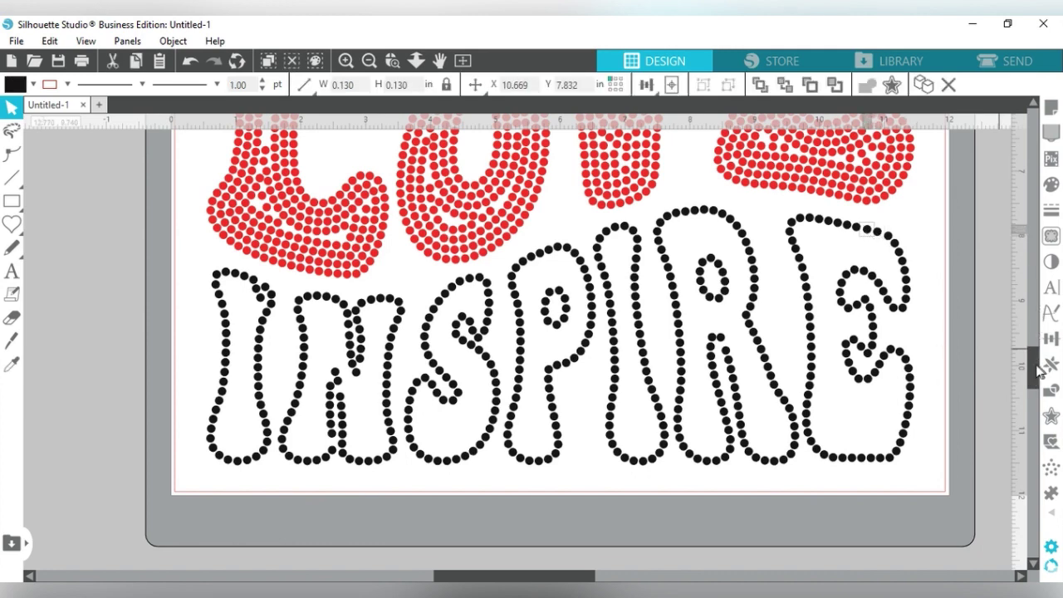
pyautogui.scroll(2, 1036, 368)
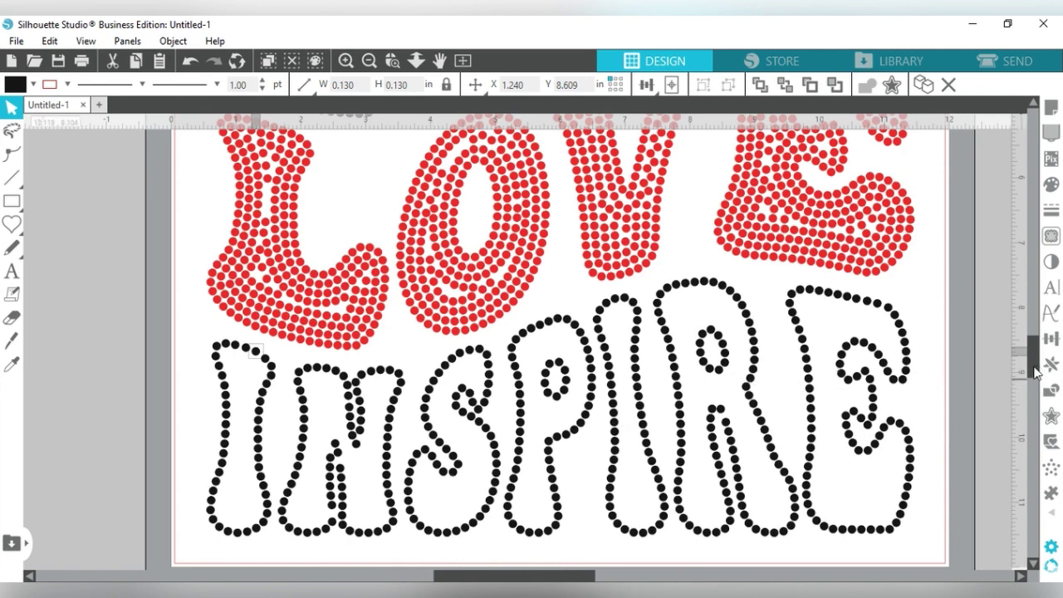
pyautogui.moveTo(1036, 373); pyautogui.dragTo(1036, 363)
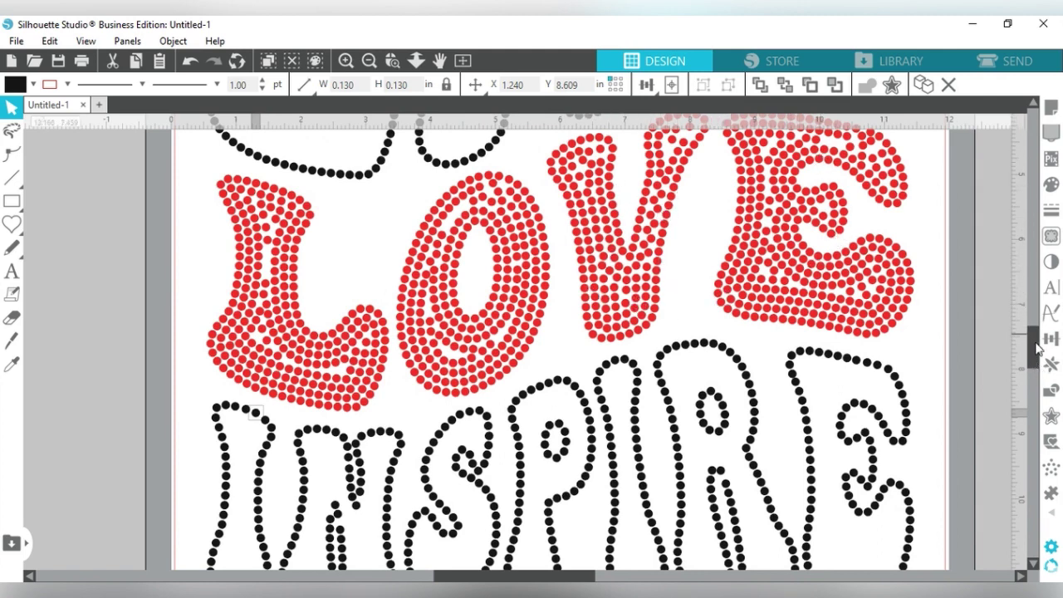
# Step: Duplicate the red L's rhinestones and place the copy off the page's left edge
pyautogui.scroll(2, 1039, 349)
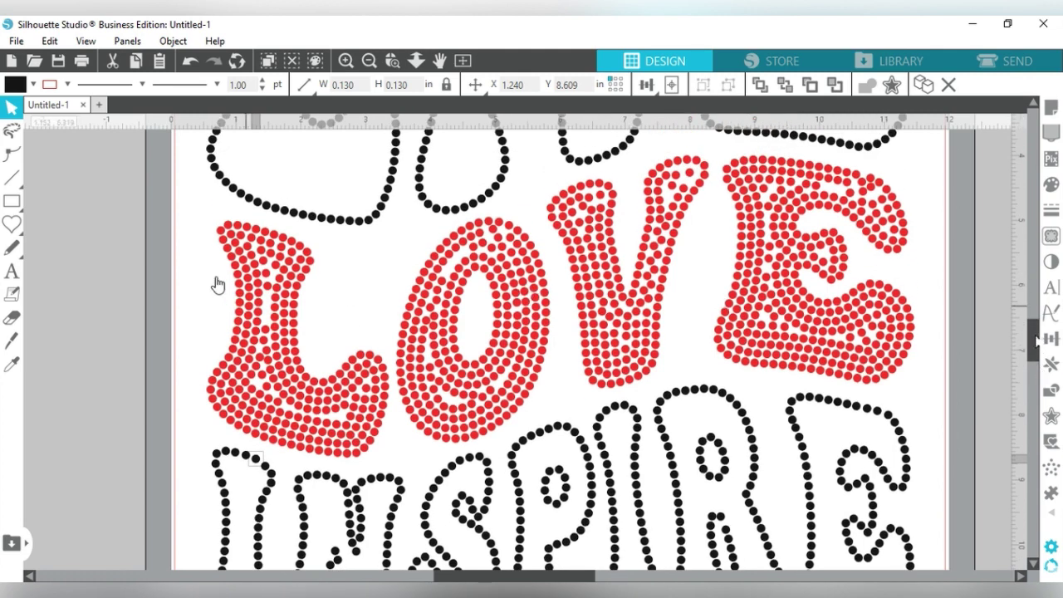
pyautogui.moveTo(185, 209); pyautogui.dragTo(333, 422)
pyautogui.press('i')
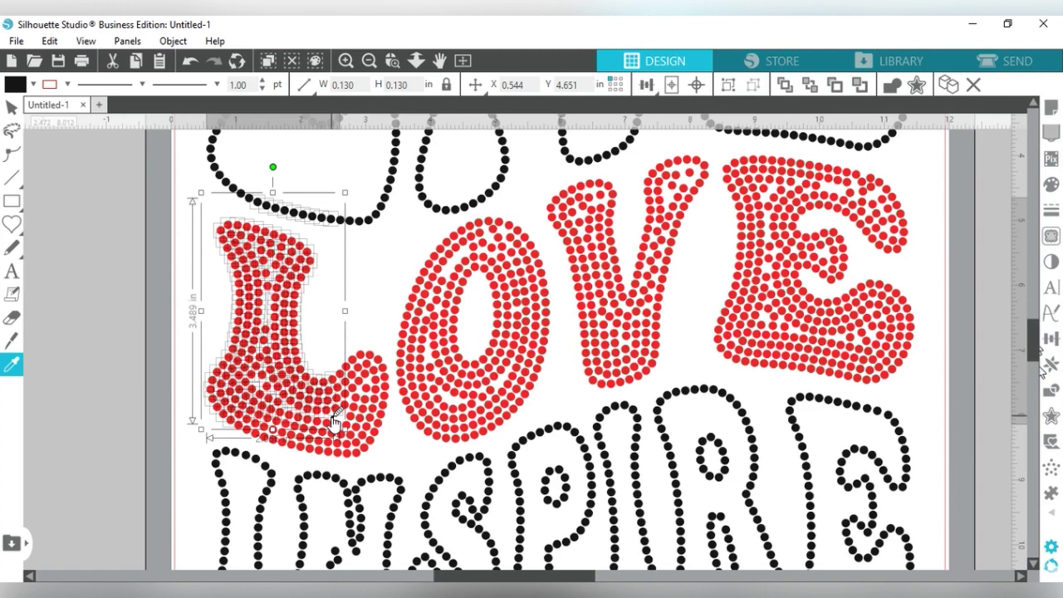
pyautogui.moveTo(332, 422); pyautogui.dragTo(364, 453)
pyautogui.moveTo(337, 413); pyautogui.dragTo(125, 312)
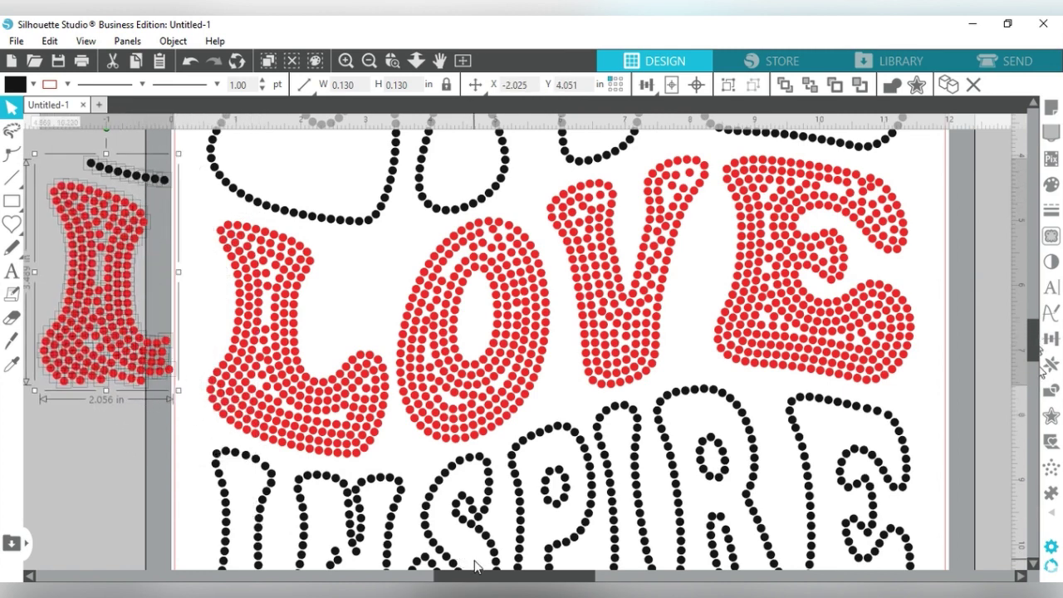
pyautogui.moveTo(455, 579); pyautogui.dragTo(425, 579)
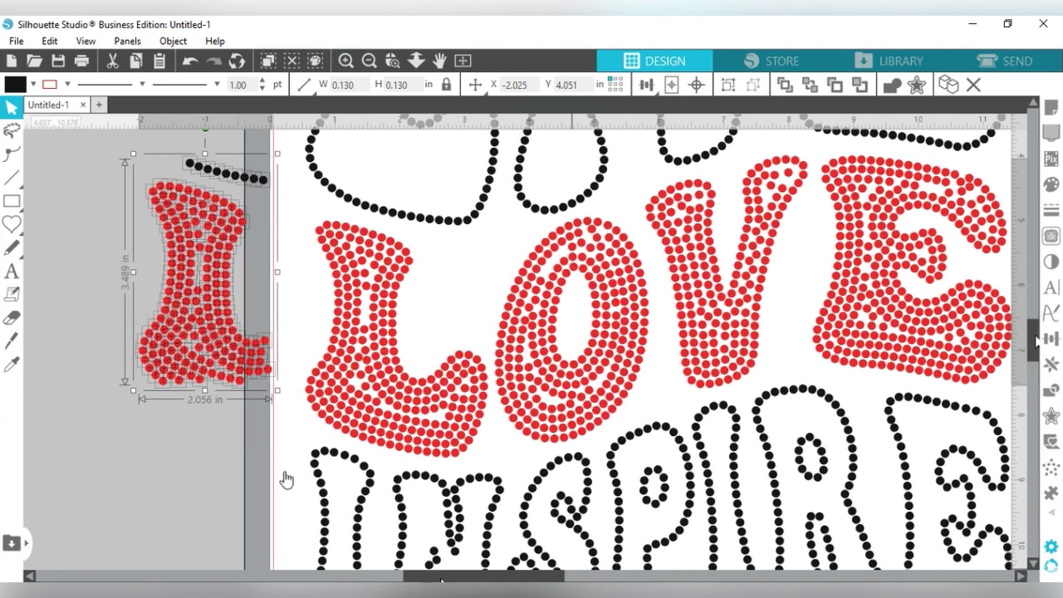
pyautogui.click(243, 435)
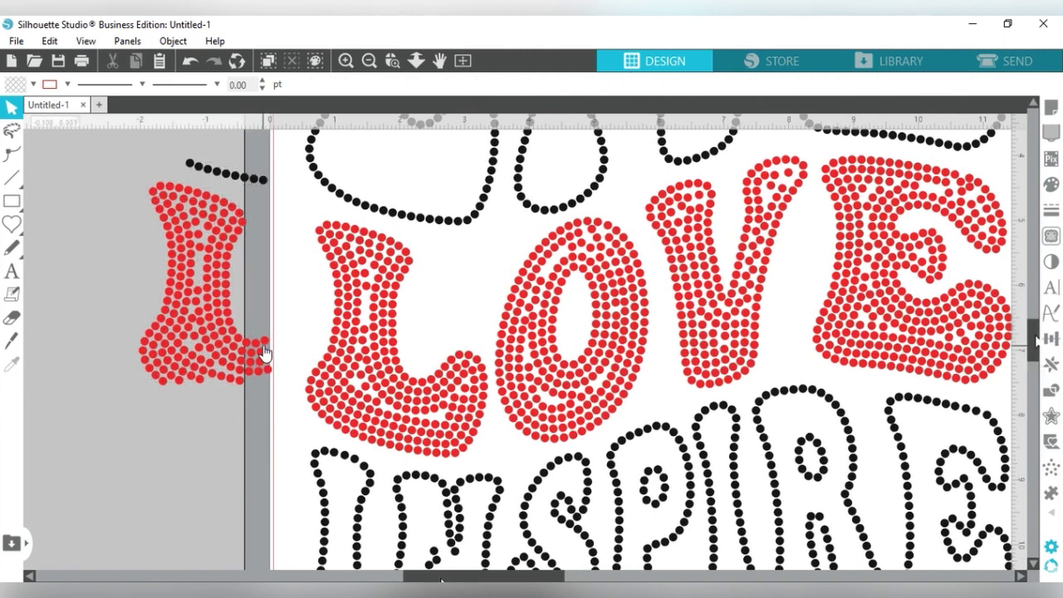
# Step: Zoom in twice on the L and check individual rhinestones in it
pyautogui.click(354, 318)
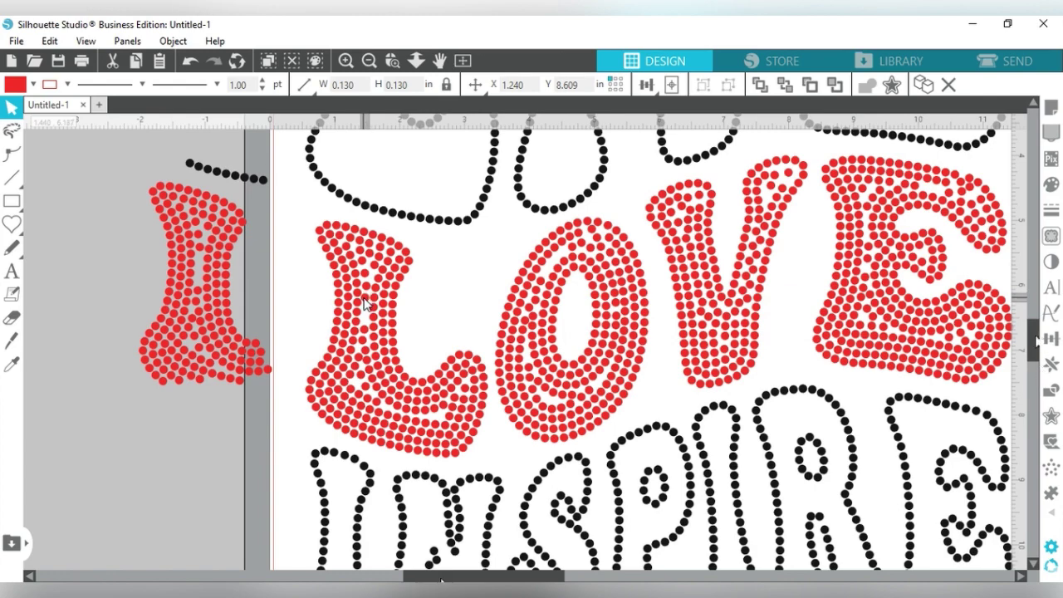
pyautogui.click(305, 362)
pyautogui.click(347, 63)
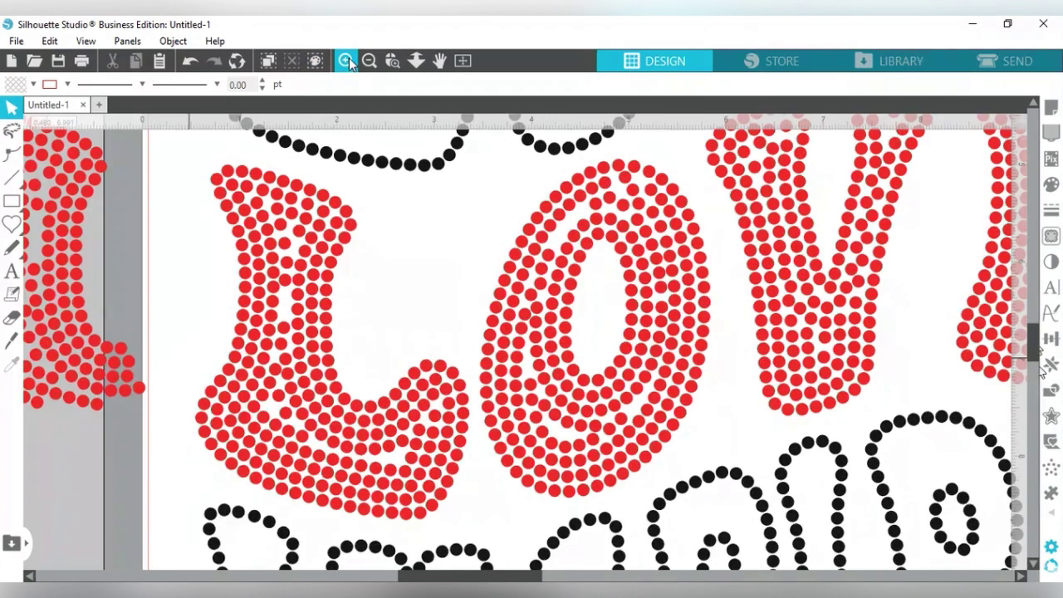
pyautogui.click(347, 63)
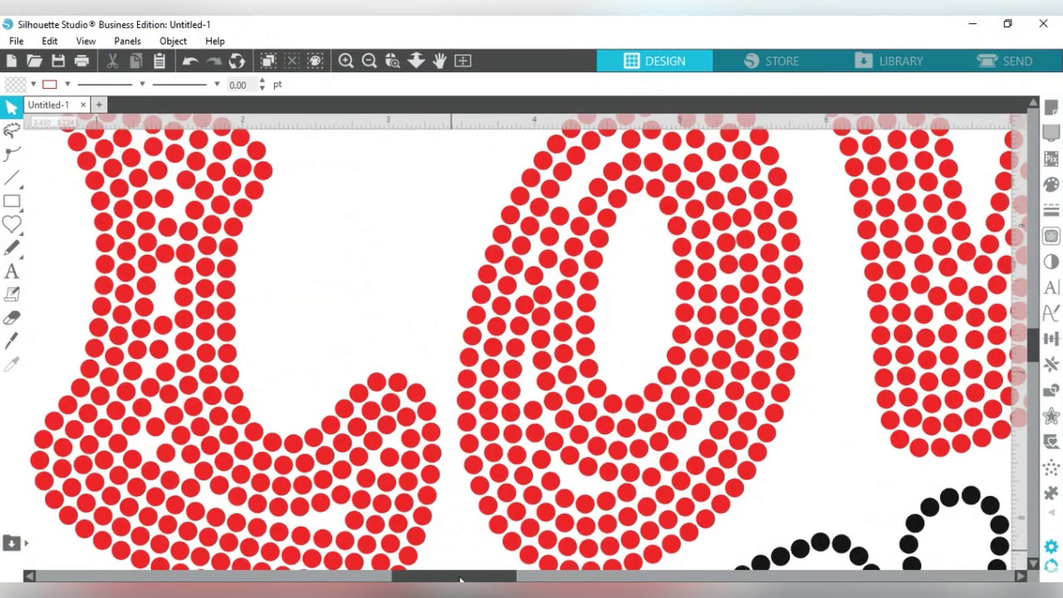
pyautogui.moveTo(461, 579); pyautogui.dragTo(384, 579)
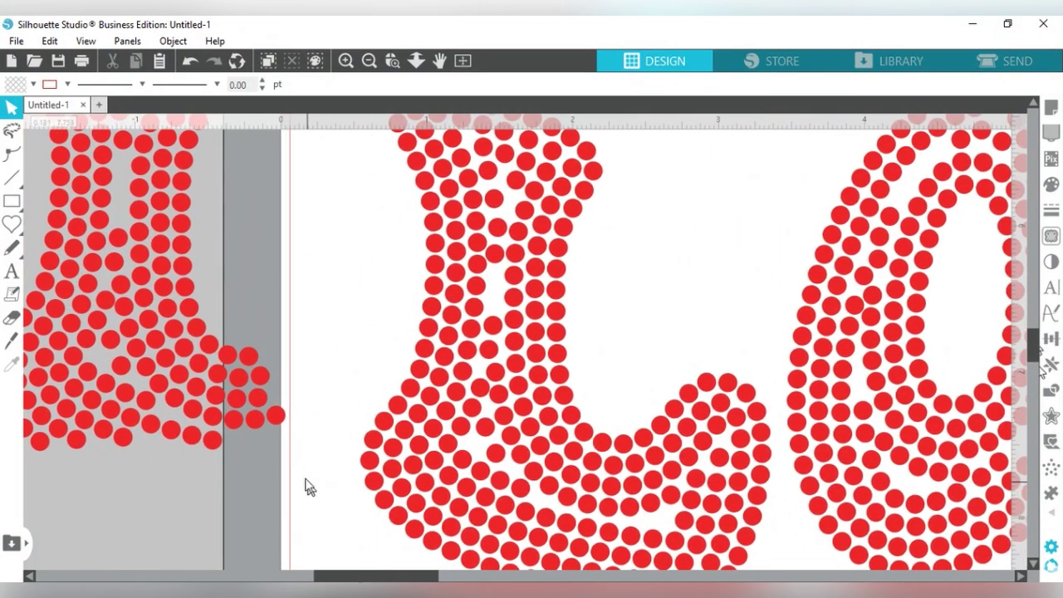
pyautogui.click(453, 359)
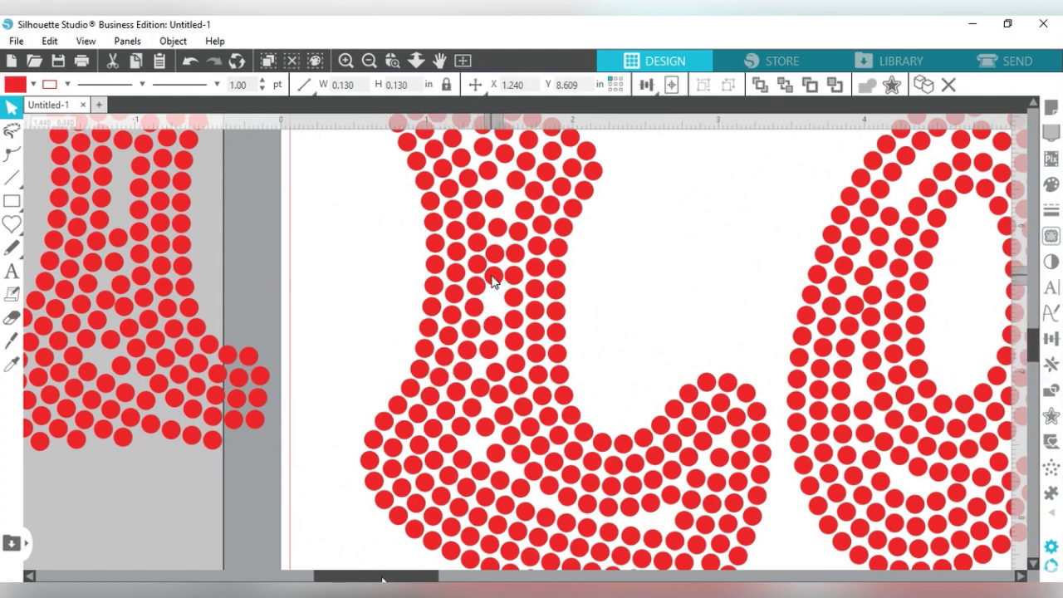
pyautogui.click(329, 349)
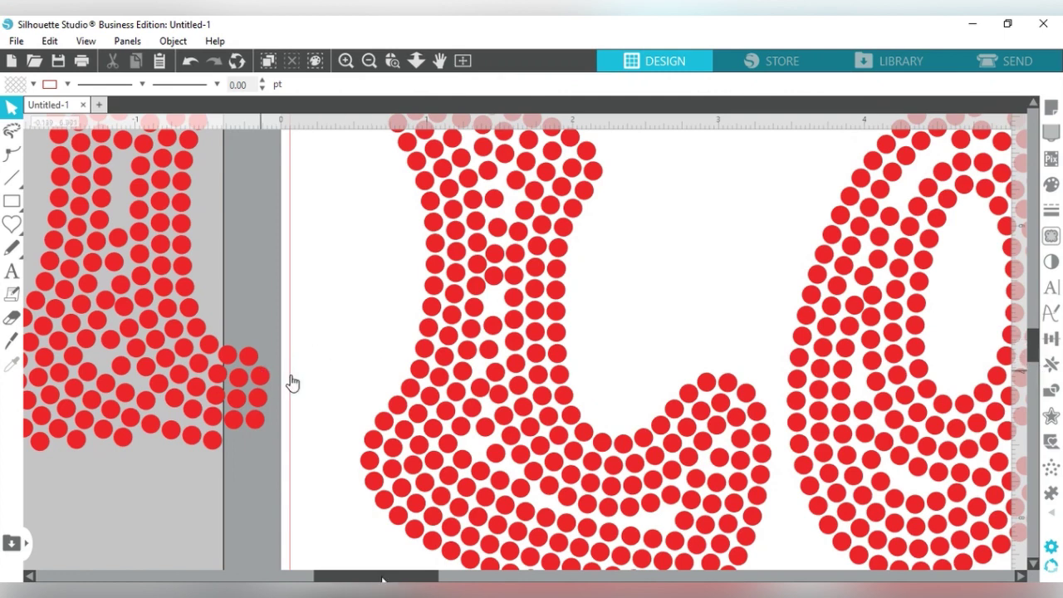
# Step: Check stones in the L and drag two rhinestones into the bottom of the L
pyautogui.click(494, 307)
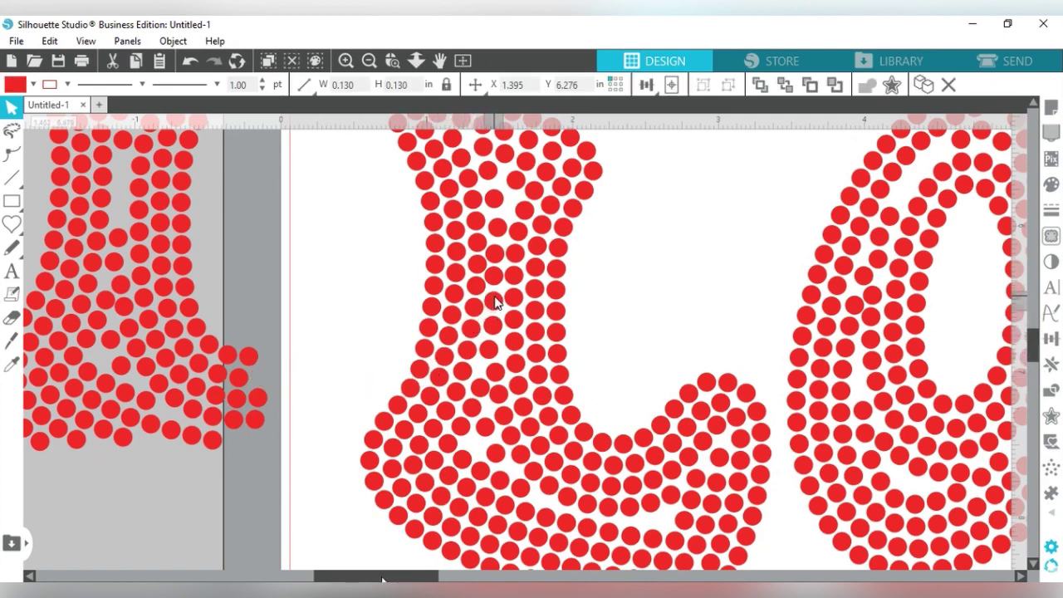
pyautogui.click(257, 487)
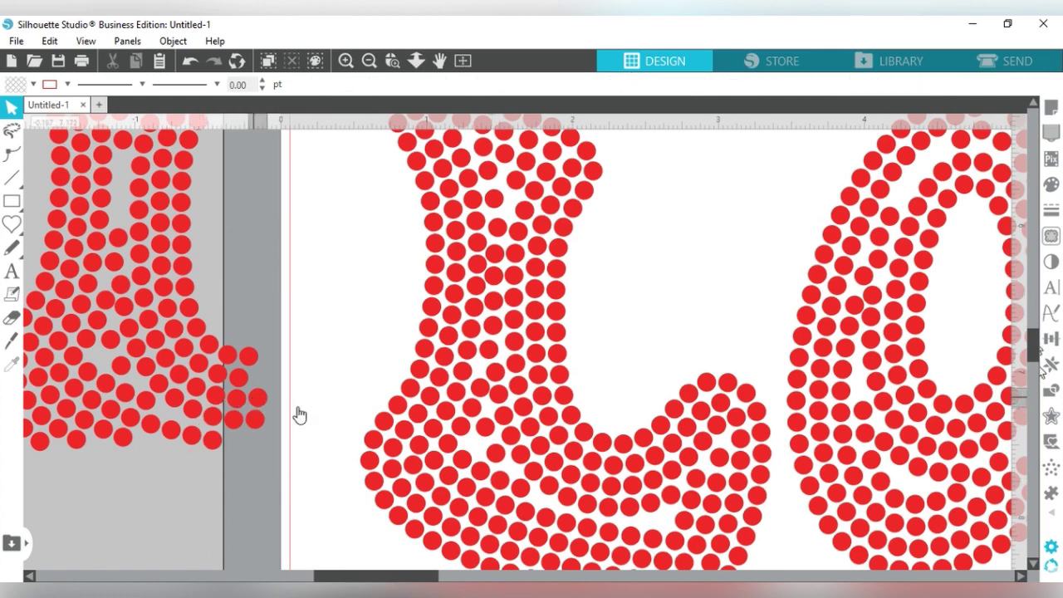
pyautogui.click(471, 449)
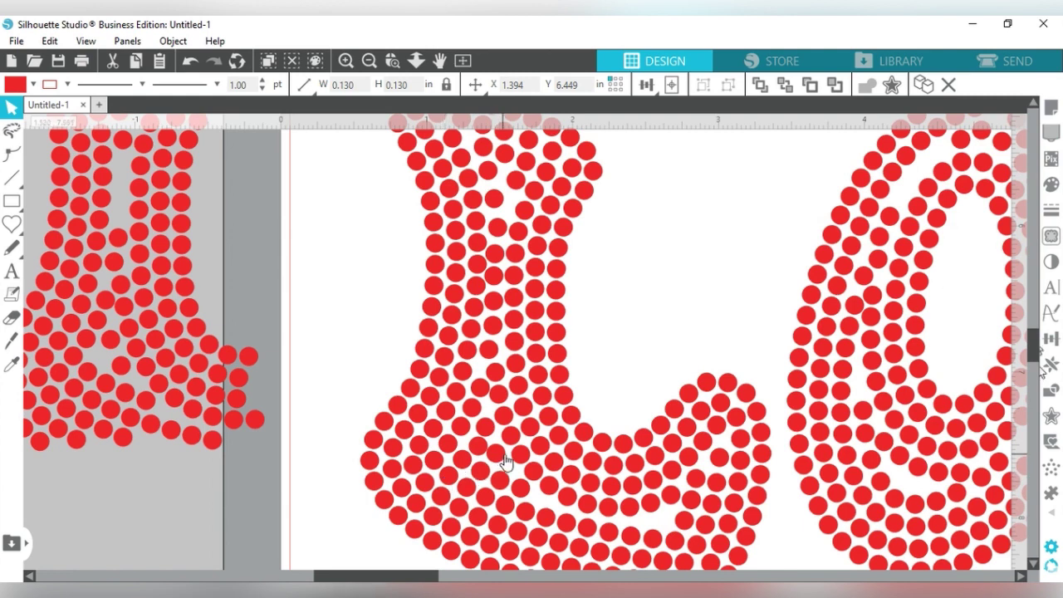
pyautogui.click(501, 462)
pyautogui.click(501, 458)
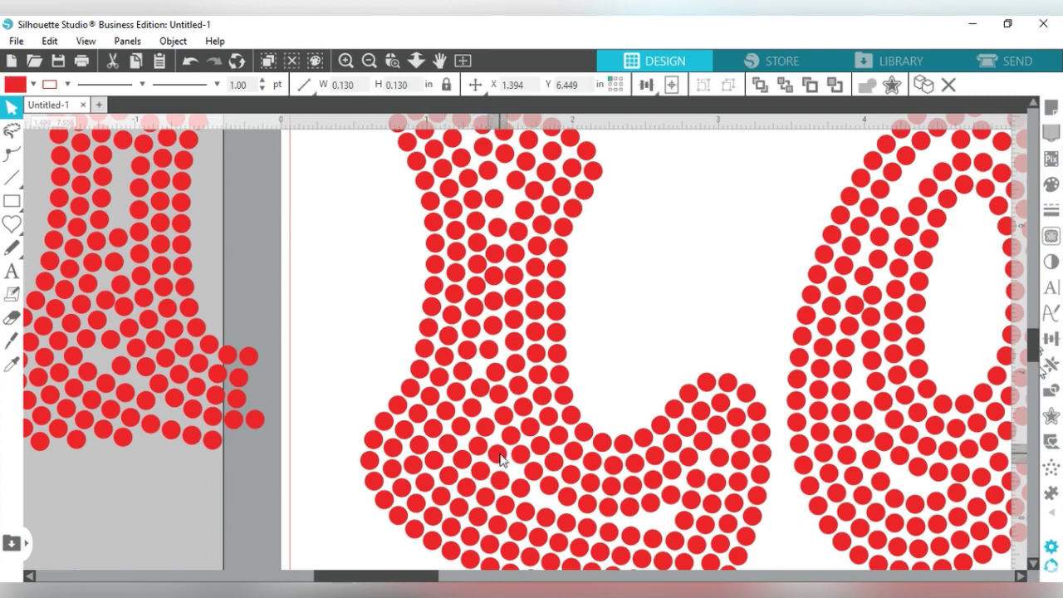
pyautogui.moveTo(251, 424); pyautogui.dragTo(665, 522)
pyautogui.click(431, 503)
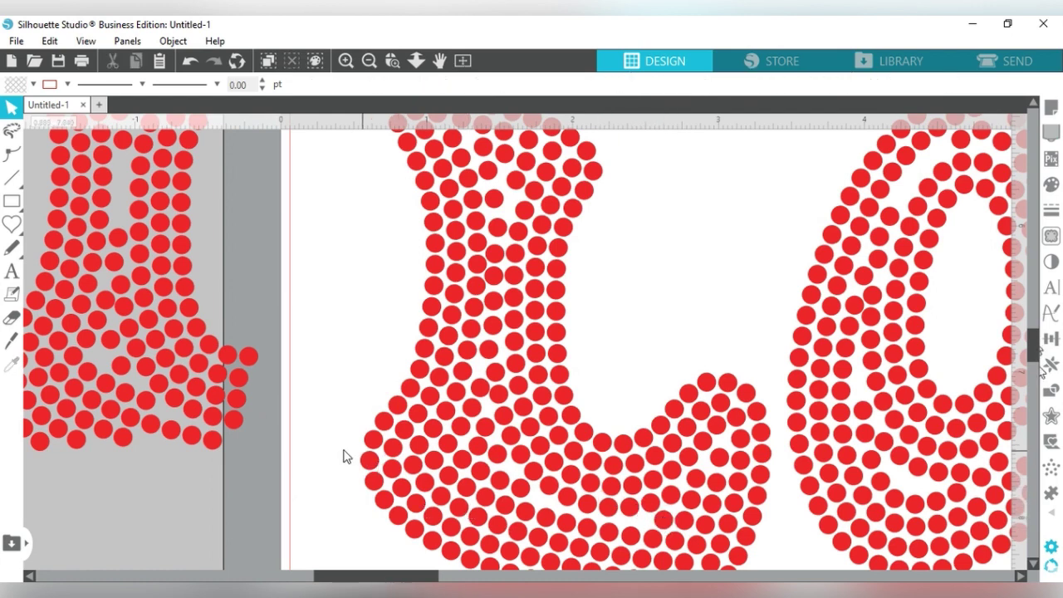
pyautogui.moveTo(236, 423); pyautogui.dragTo(643, 517)
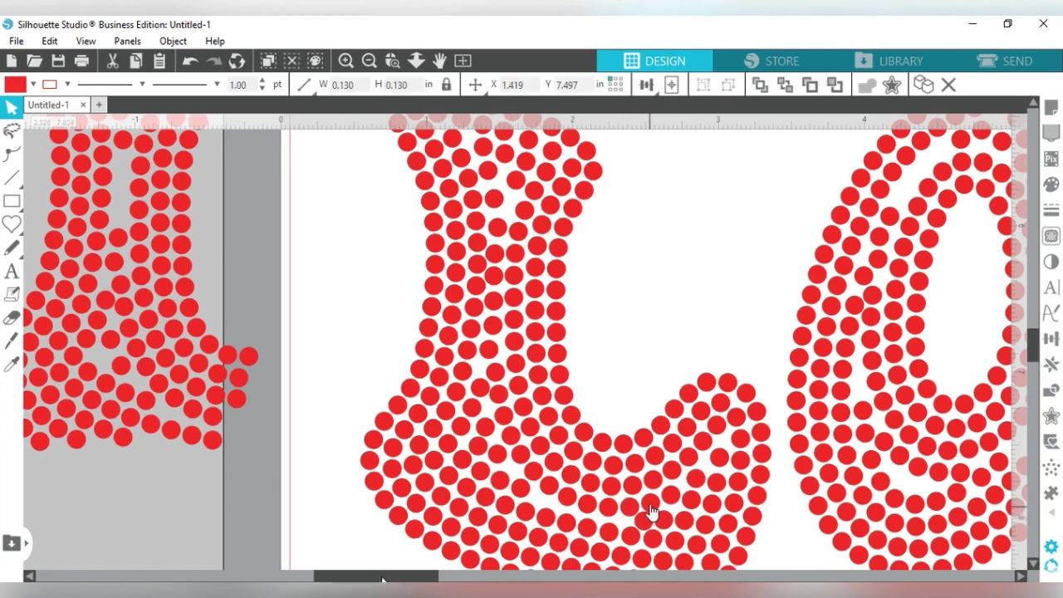
pyautogui.click(652, 505)
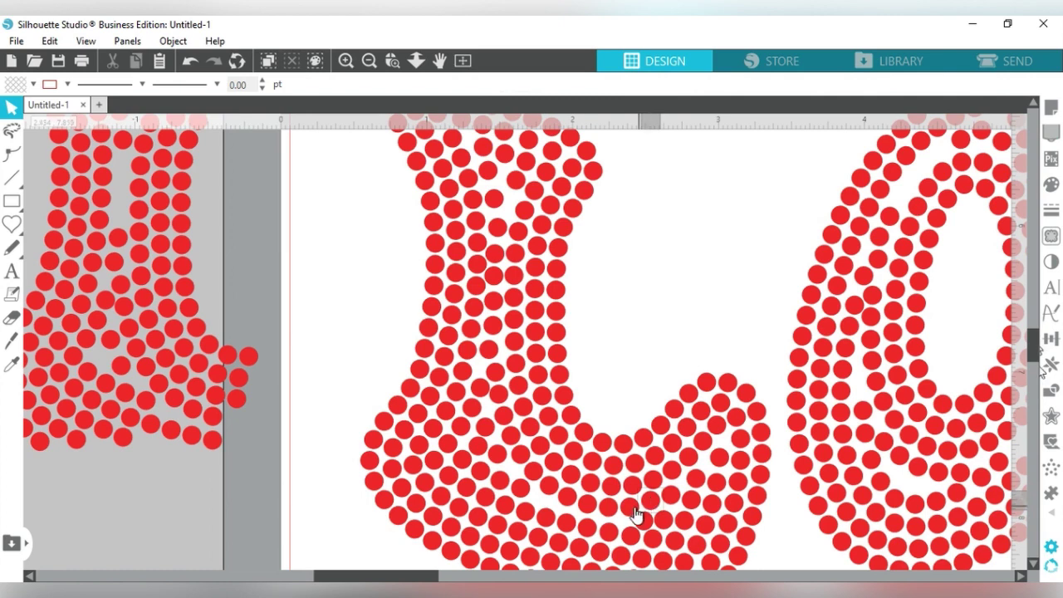
# Step: Shift a rhinestone in the L's base down and right, then inspect neighbouring base stones
pyautogui.click(633, 513)
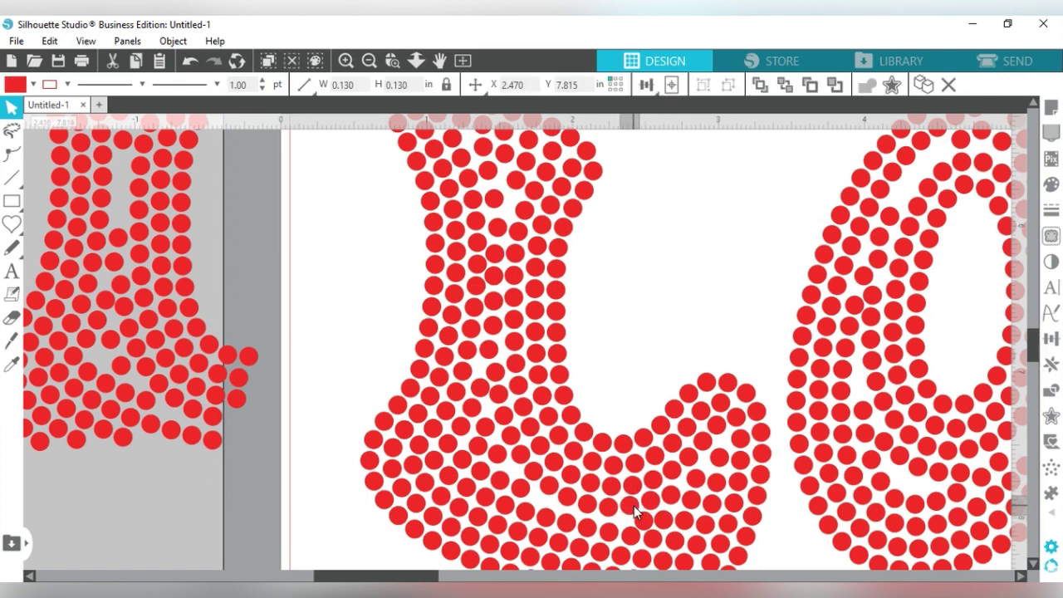
pyautogui.moveTo(634, 506); pyautogui.dragTo(649, 543)
pyautogui.click(652, 544)
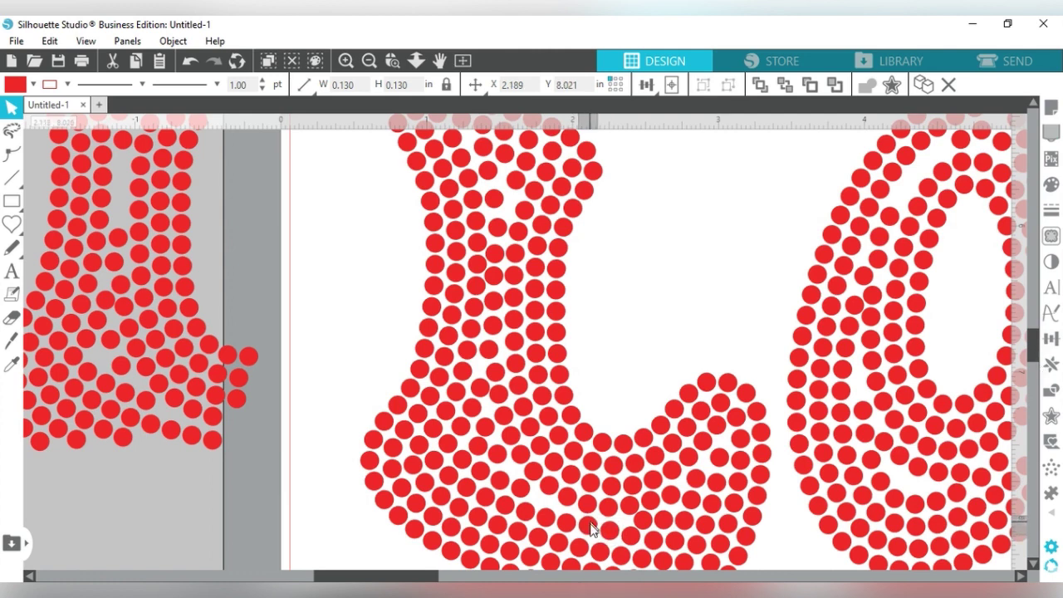
pyautogui.click(537, 507)
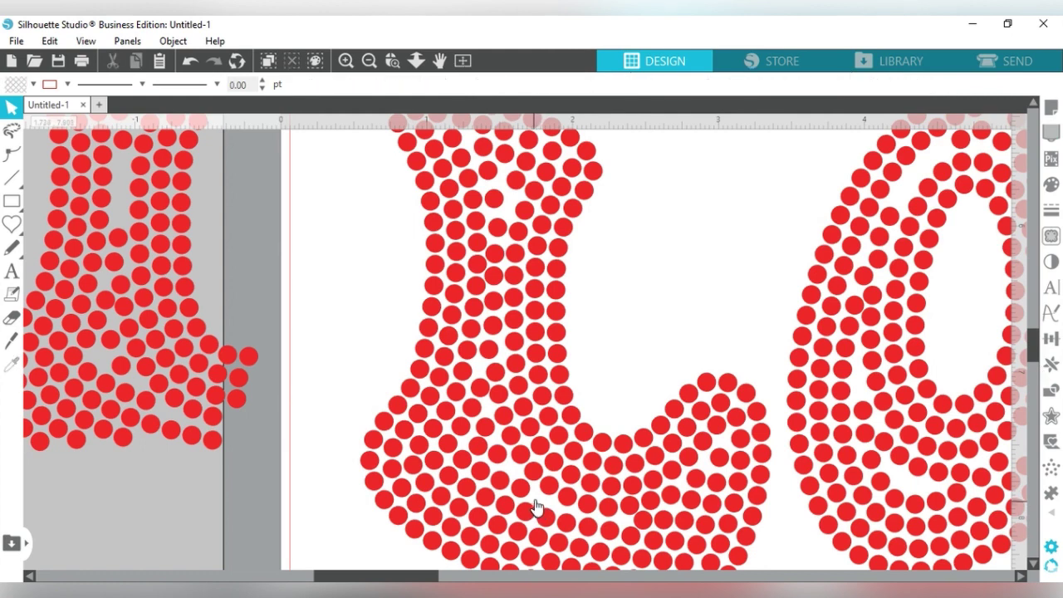
pyautogui.click(544, 496)
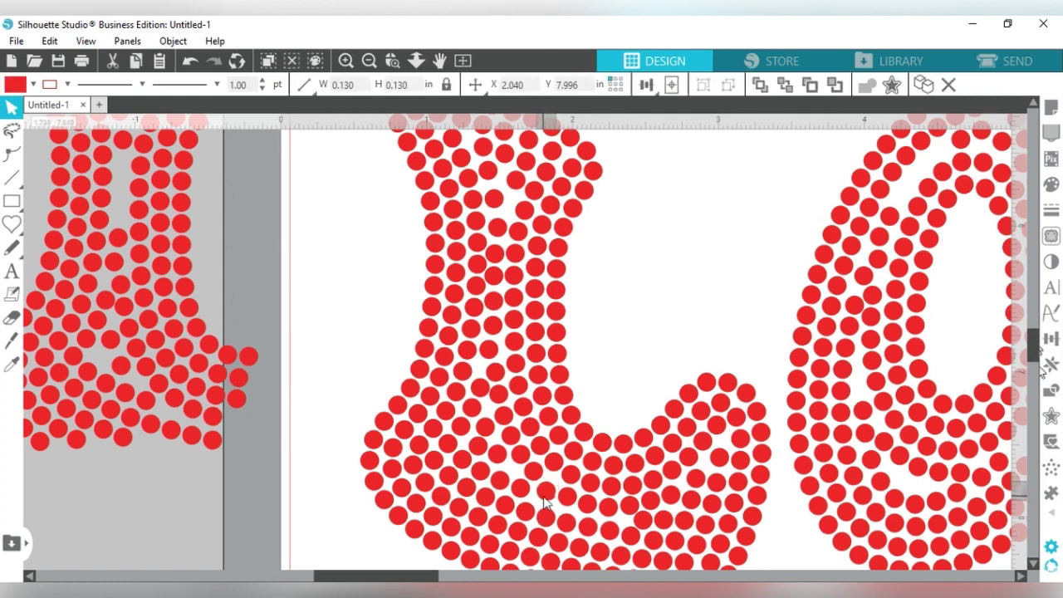
pyautogui.click(549, 497)
pyautogui.click(567, 502)
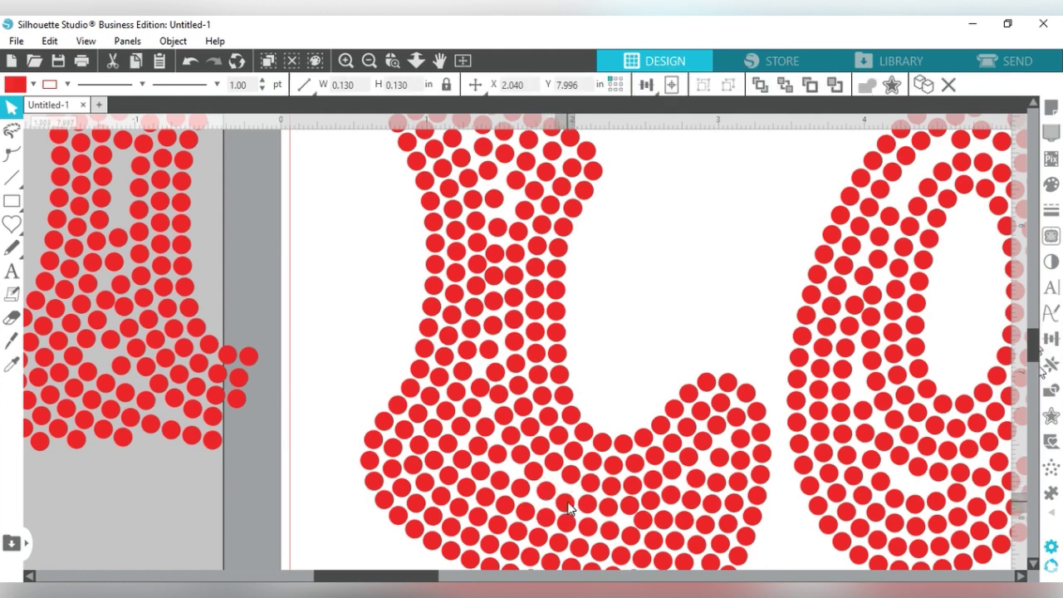
pyautogui.click(571, 485)
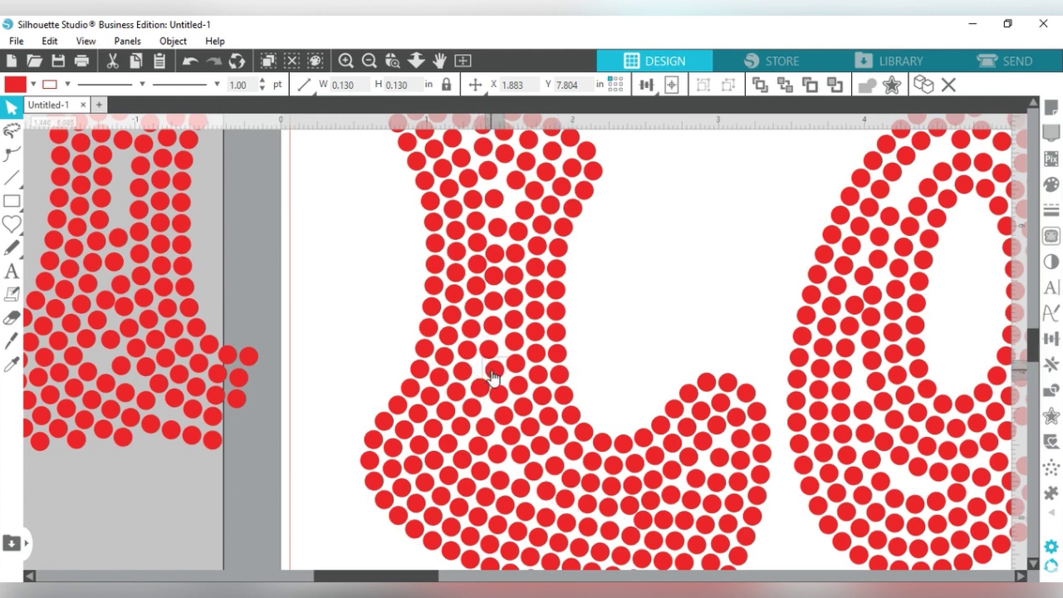
# Step: Select and adjust rhinestones along the L's middle and lower stem
pyautogui.click(492, 376)
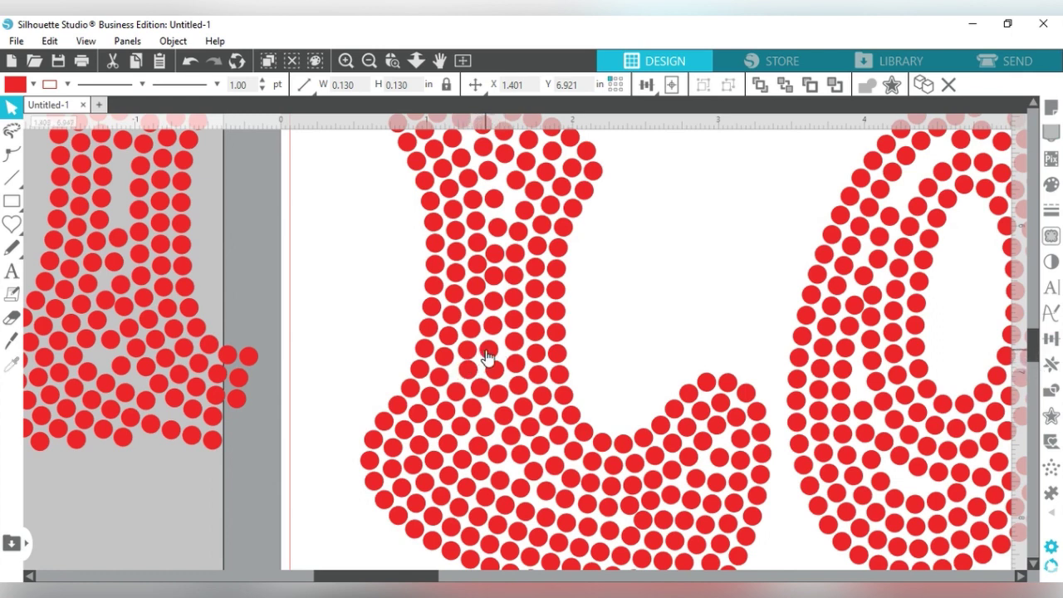
pyautogui.click(487, 358)
pyautogui.click(491, 351)
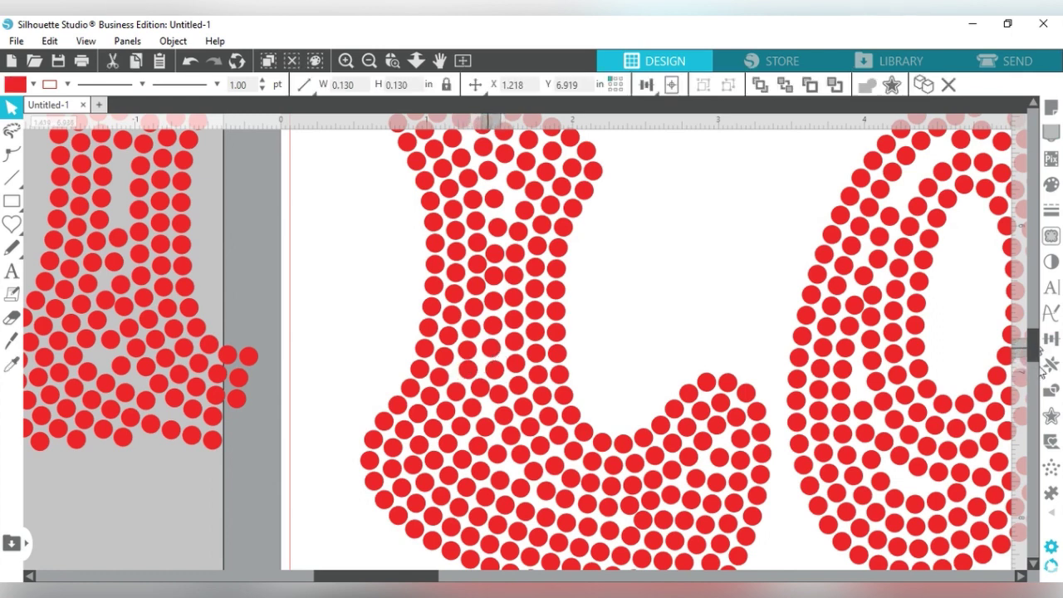
pyautogui.click(476, 355)
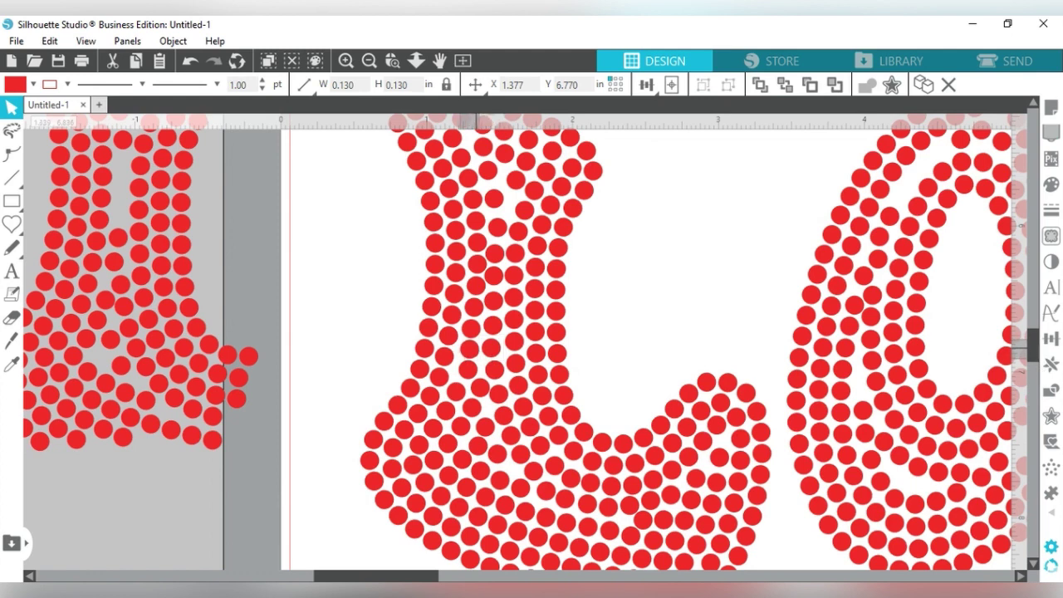
pyautogui.click(471, 375)
pyautogui.click(501, 465)
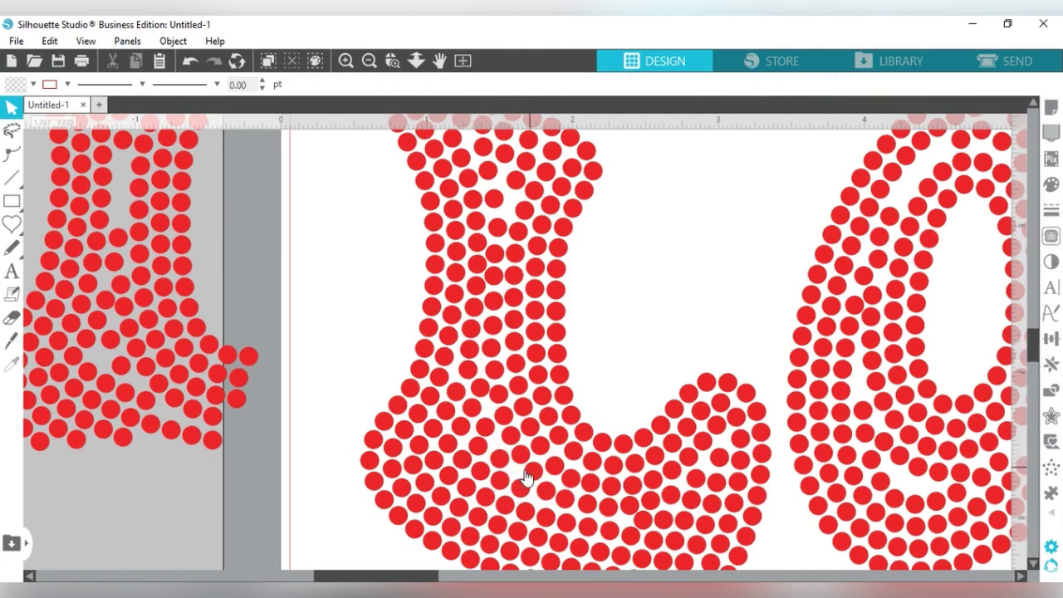
pyautogui.click(484, 451)
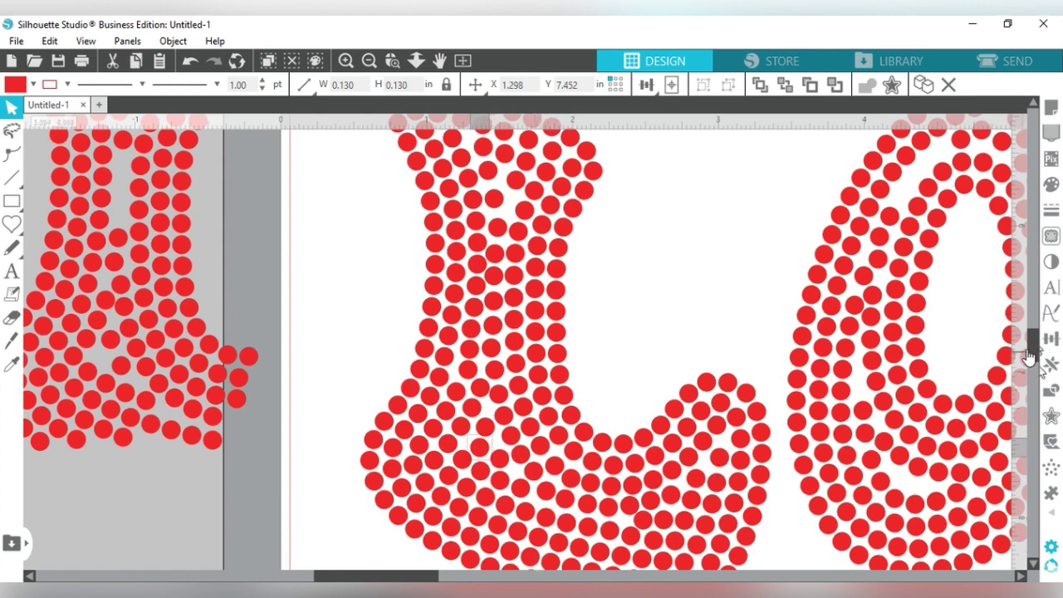
# Step: Select dots near the top of the L and scroll the canvas left
pyautogui.moveTo(1039, 356); pyautogui.dragTo(1036, 342)
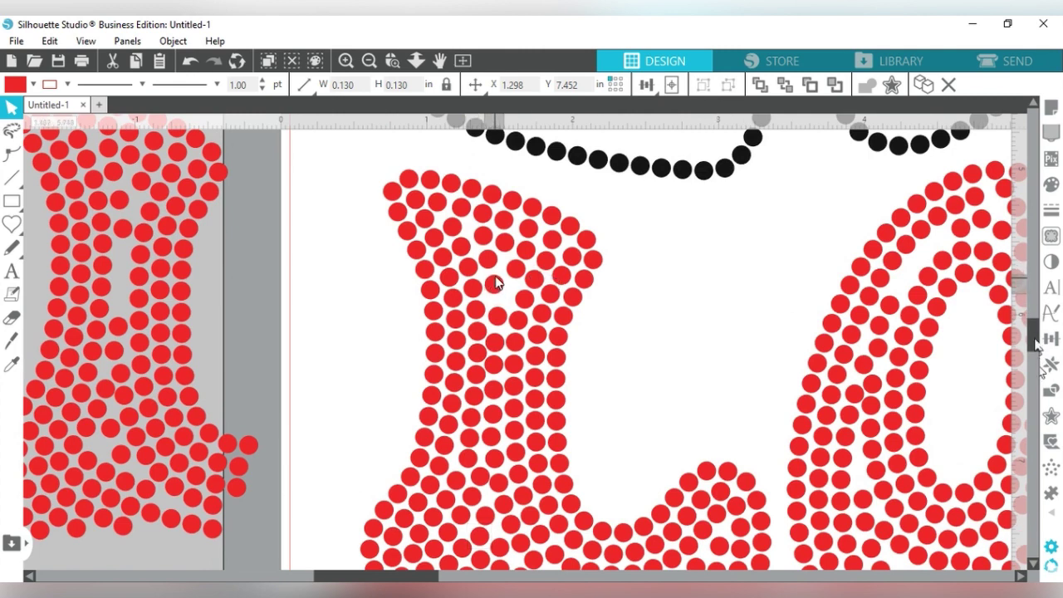
pyautogui.click(327, 326)
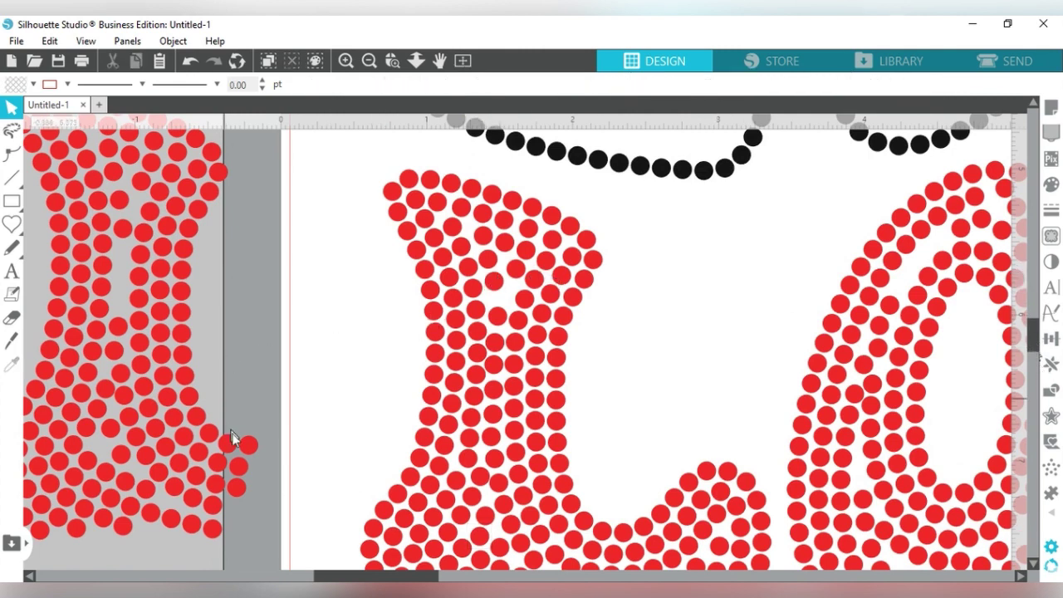
pyautogui.click(505, 299)
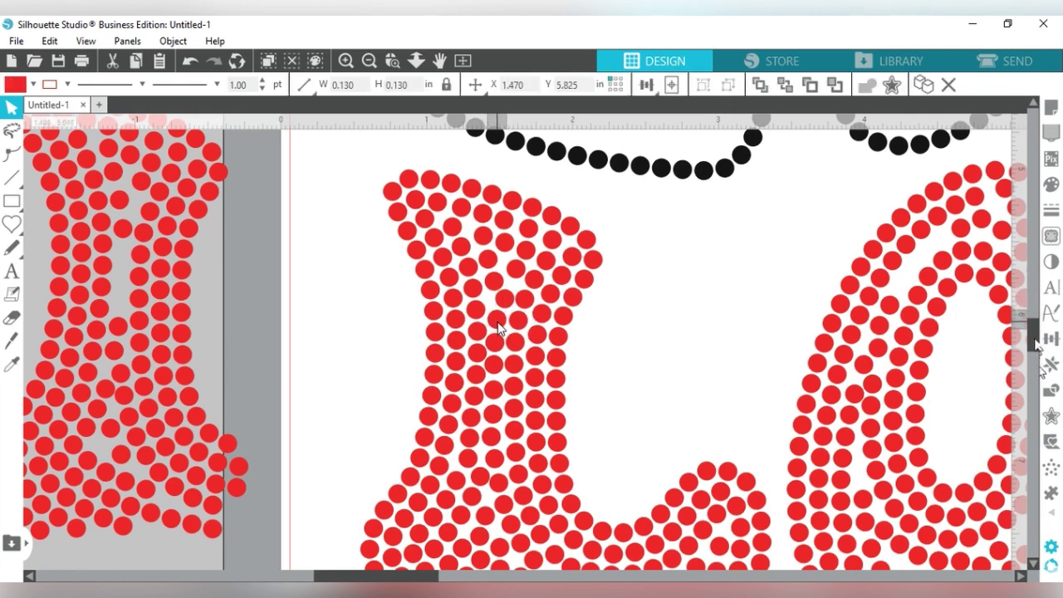
pyautogui.click(504, 278)
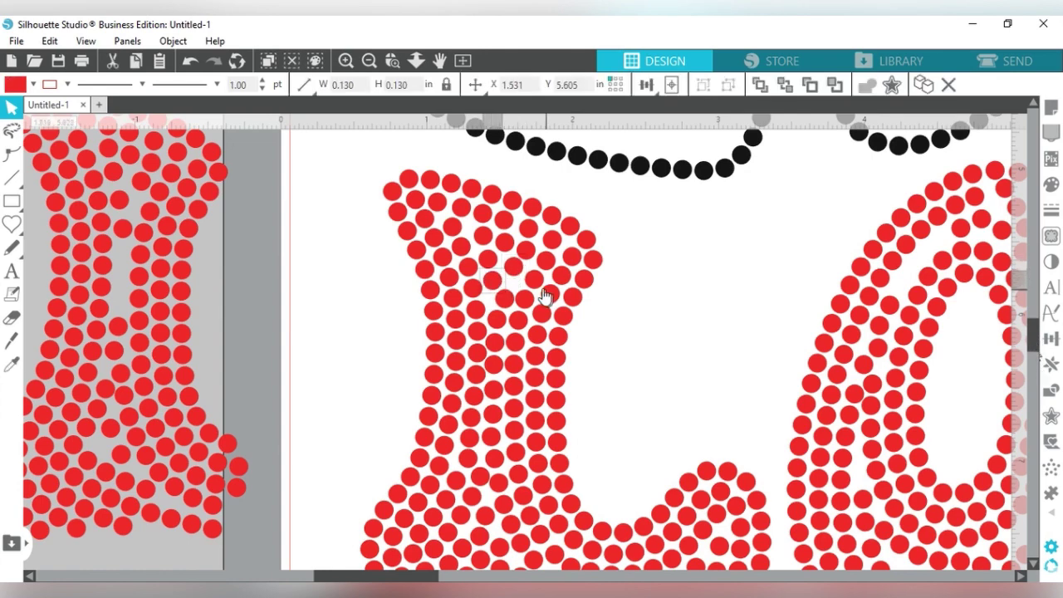
pyautogui.scroll(-3, 1040, 374)
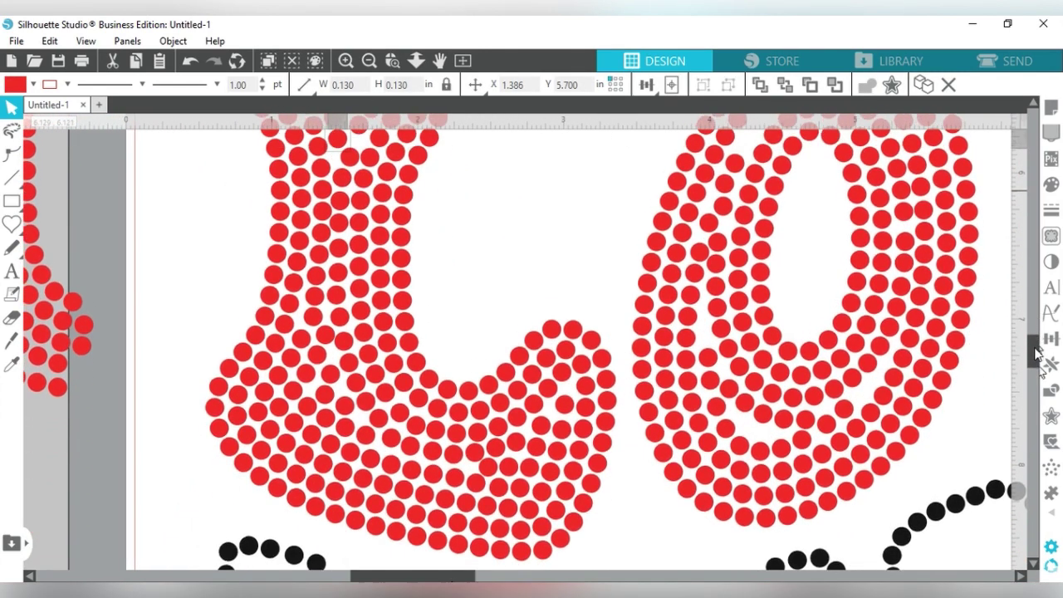
pyautogui.scroll(1, 1038, 354)
pyautogui.hscroll(-3, 172, 204)
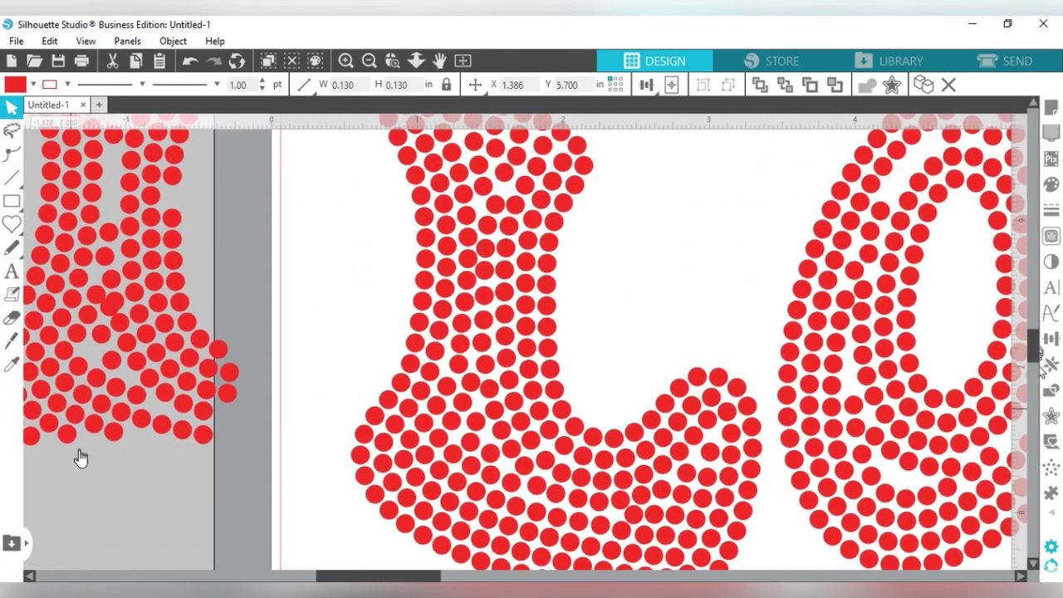
# Step: Move the loose block of red dots from off the mat to beside the L
pyautogui.moveTo(80, 457); pyautogui.dragTo(241, 185)
pyautogui.moveTo(175, 311); pyautogui.dragTo(690, 217)
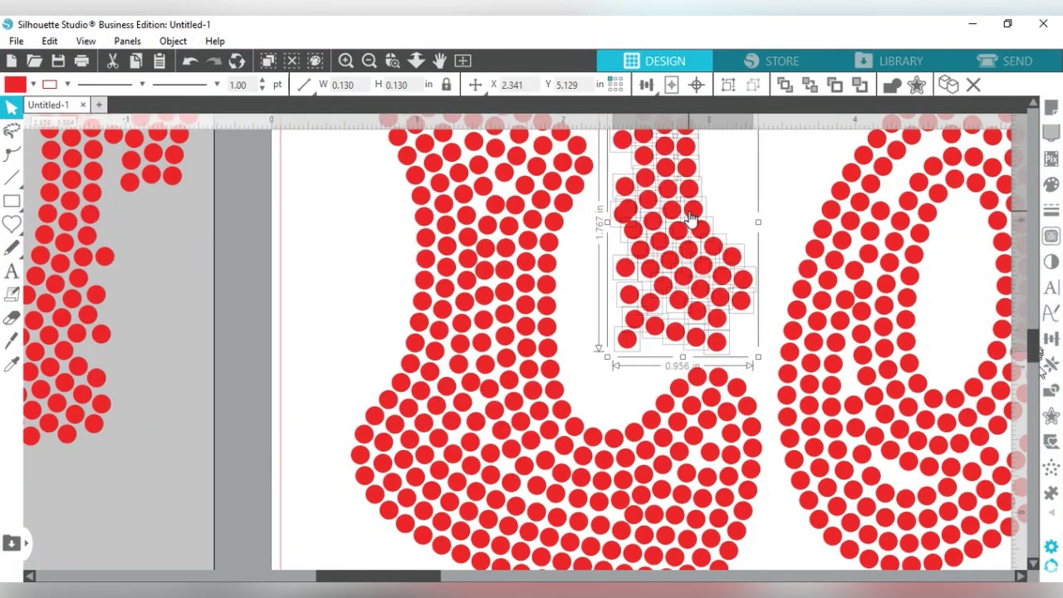
pyautogui.click(490, 576)
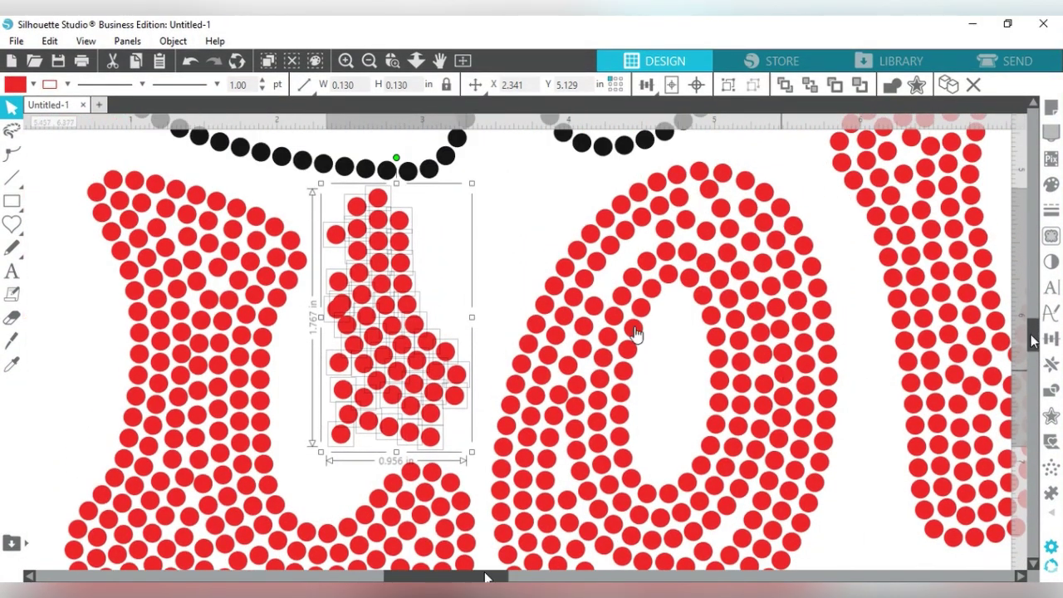
pyautogui.click(451, 225)
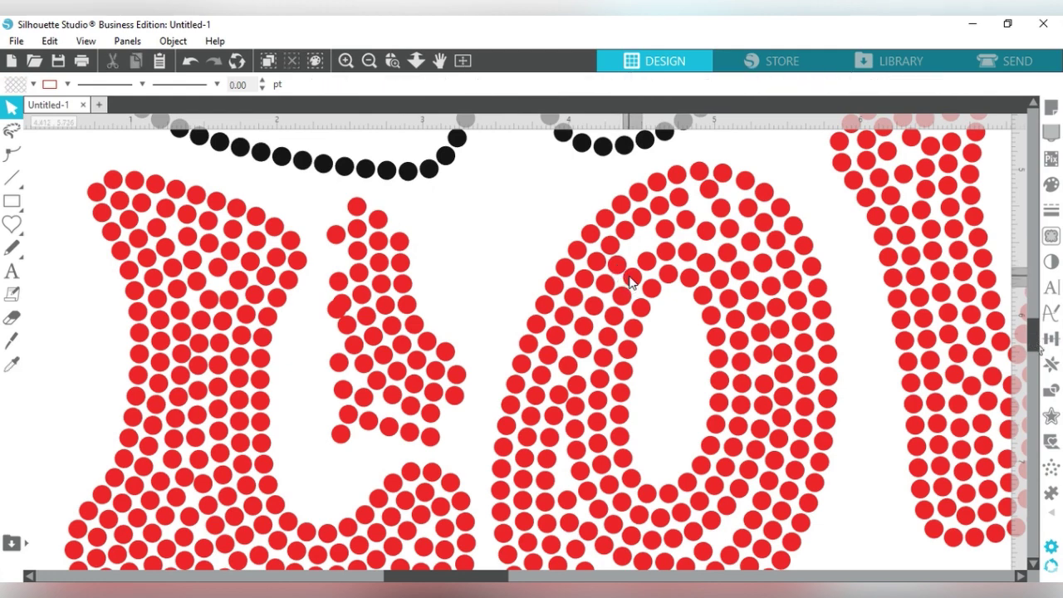
# Step: Check dot spacing along the left and lower-left side of the O
pyautogui.click(629, 282)
pyautogui.click(408, 266)
pyautogui.click(572, 486)
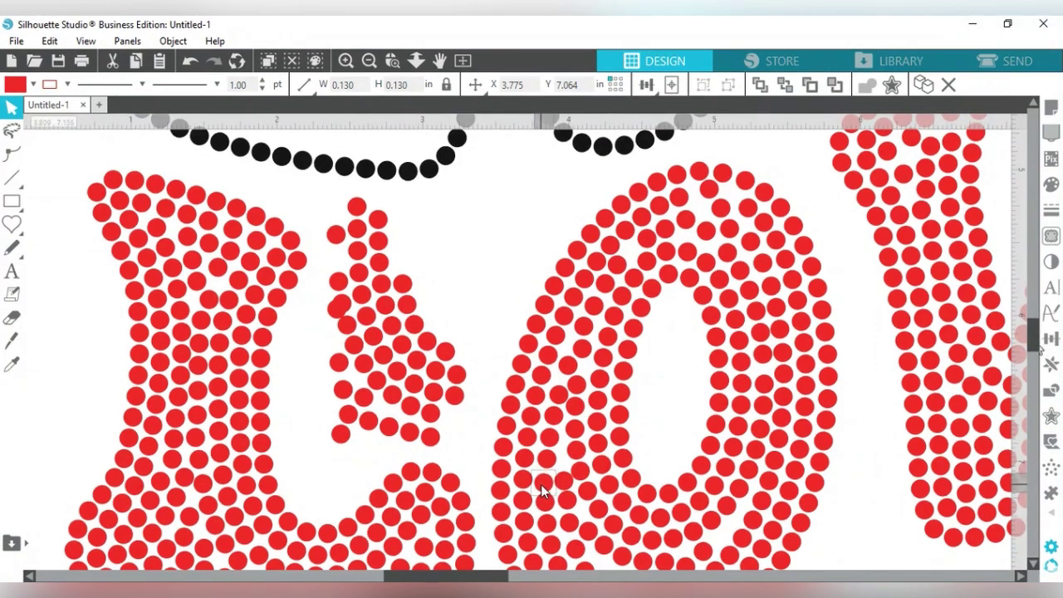
pyautogui.click(582, 472)
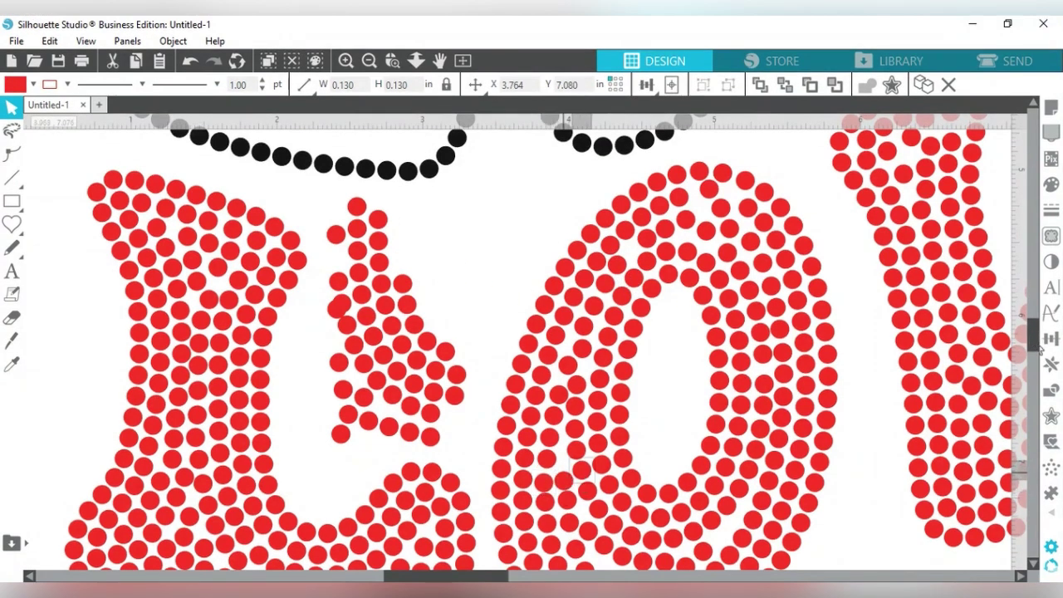
pyautogui.click(575, 430)
pyautogui.click(580, 451)
pyautogui.click(582, 361)
pyautogui.click(568, 373)
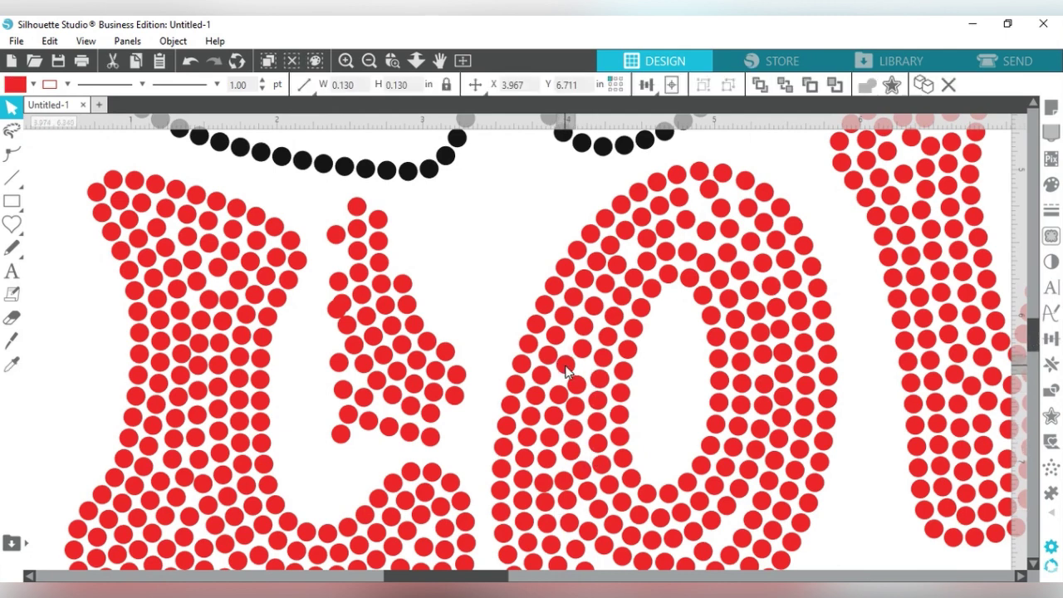
pyautogui.click(566, 366)
# Step: Inspect the dots along the top of the O to locate the gap
pyautogui.click(399, 285)
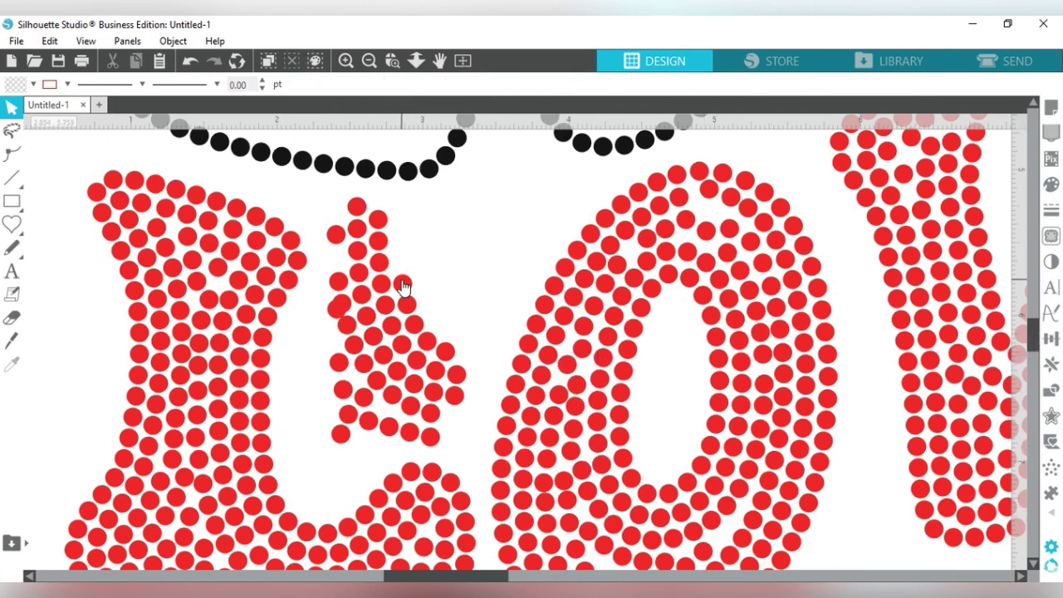
pyautogui.click(712, 214)
pyautogui.click(646, 242)
pyautogui.click(649, 250)
pyautogui.click(625, 245)
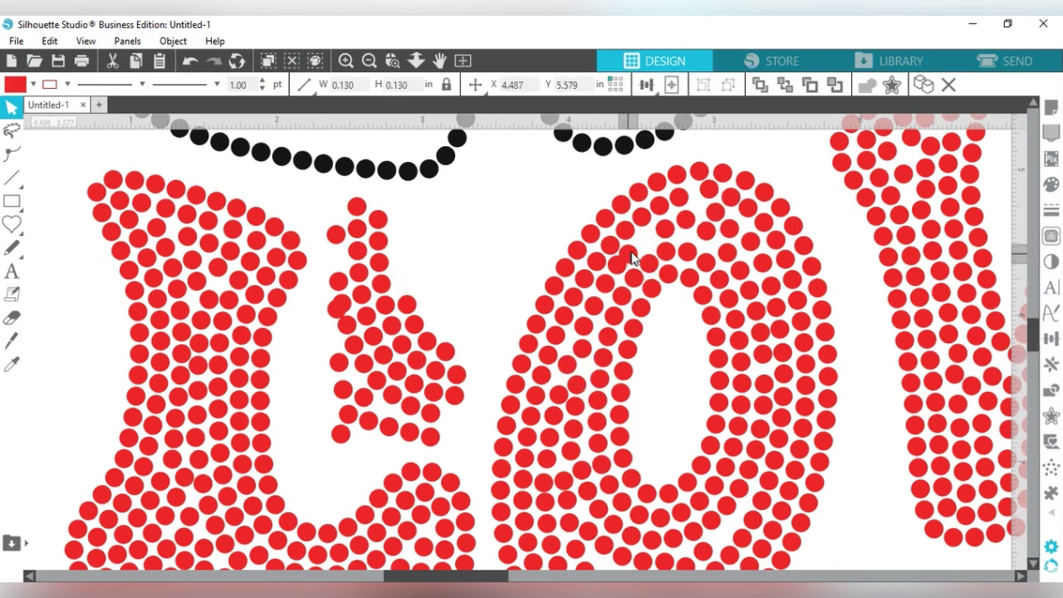
pyautogui.click(451, 351)
pyautogui.click(640, 247)
pyautogui.click(640, 253)
pyautogui.click(668, 247)
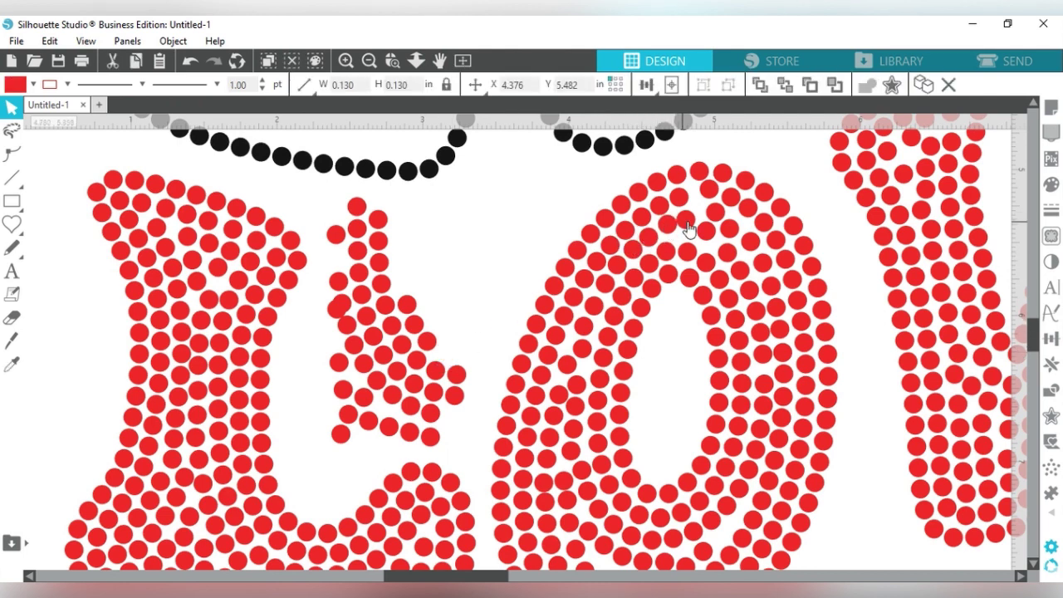
pyautogui.click(677, 308)
pyautogui.click(465, 343)
# Step: Drag a single dot into the gap at the top of the O and deselect it
pyautogui.moveTo(454, 376); pyautogui.dragTo(685, 237)
pyautogui.click(687, 287)
pyautogui.click(684, 235)
pyautogui.click(755, 439)
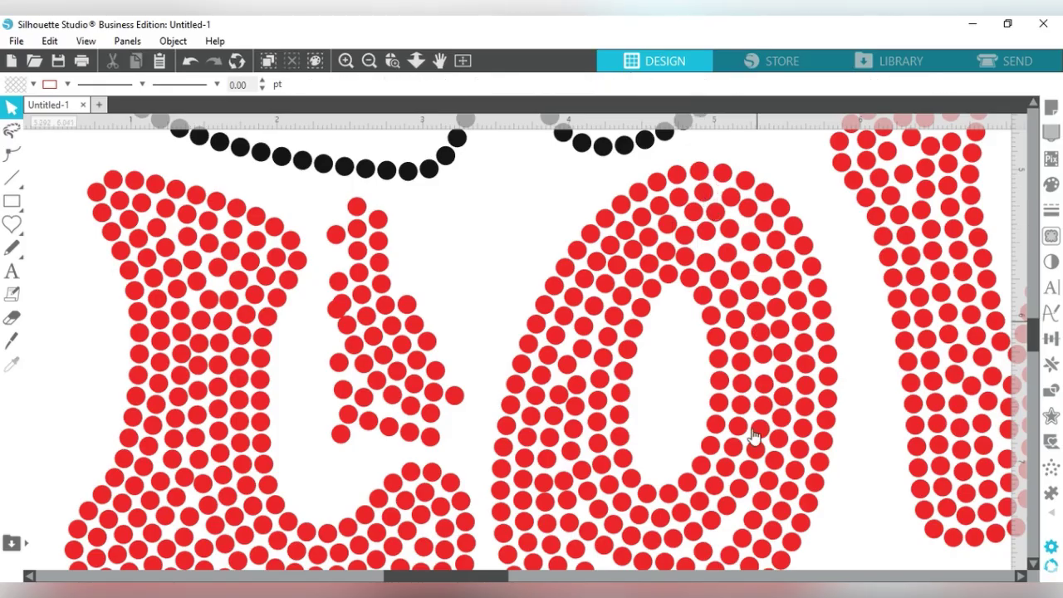
pyautogui.scroll(-3, 754, 439)
# Step: Zoom in twice and scroll across the design to inspect each row of stones
pyautogui.scroll(-5, 593, 548)
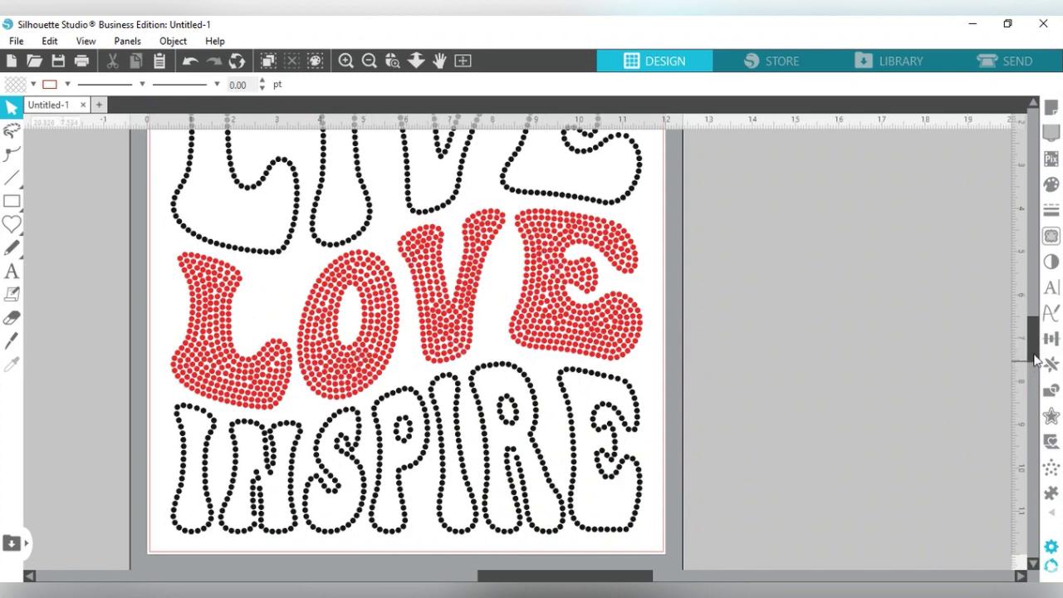
pyautogui.moveTo(1035, 359); pyautogui.dragTo(1033, 333)
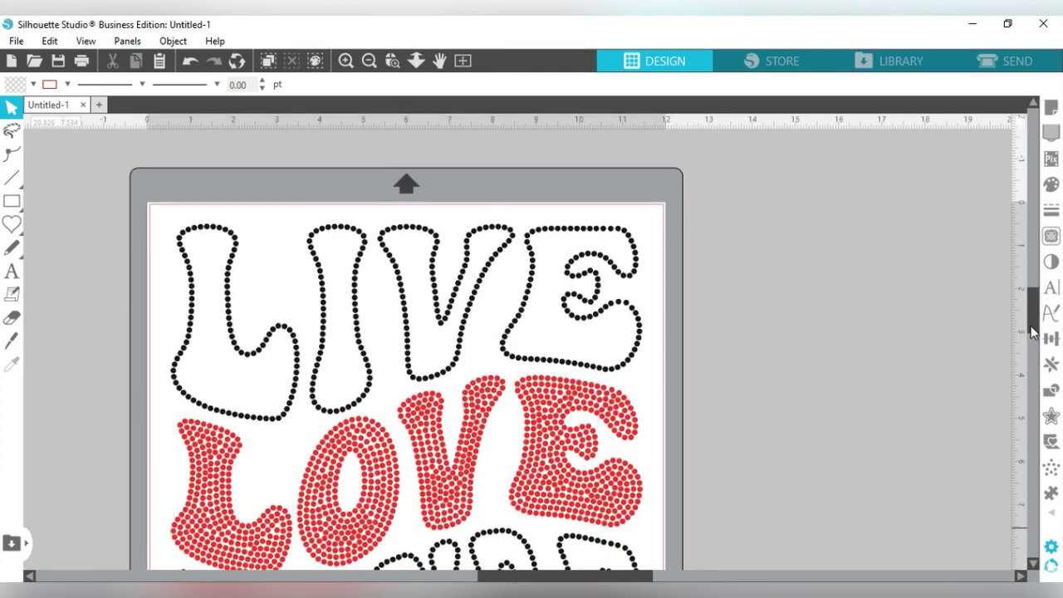
pyautogui.click(345, 63)
pyautogui.click(344, 63)
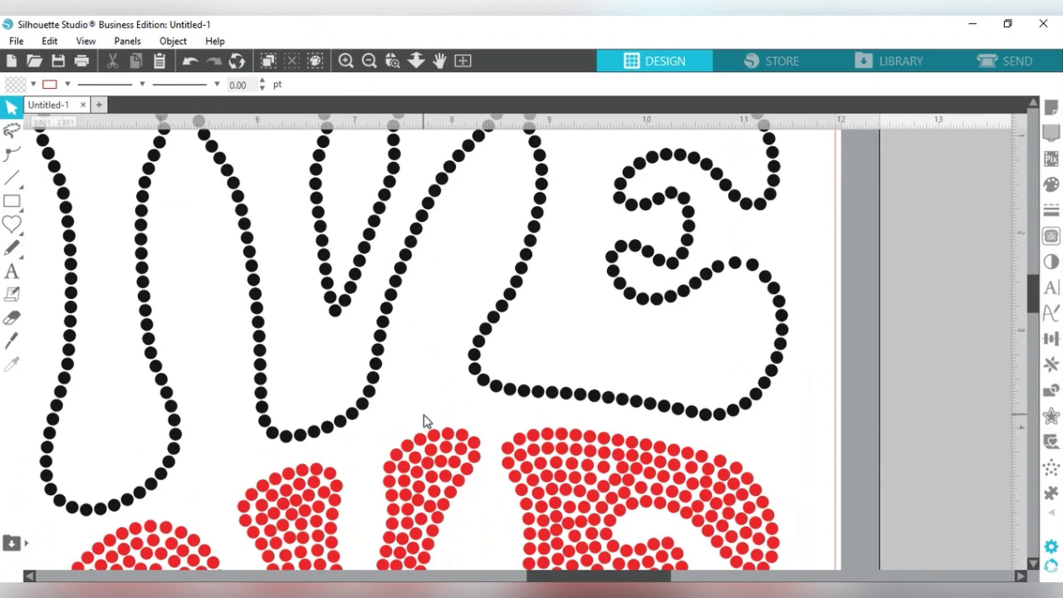
pyautogui.moveTo(592, 580); pyautogui.dragTo(554, 580)
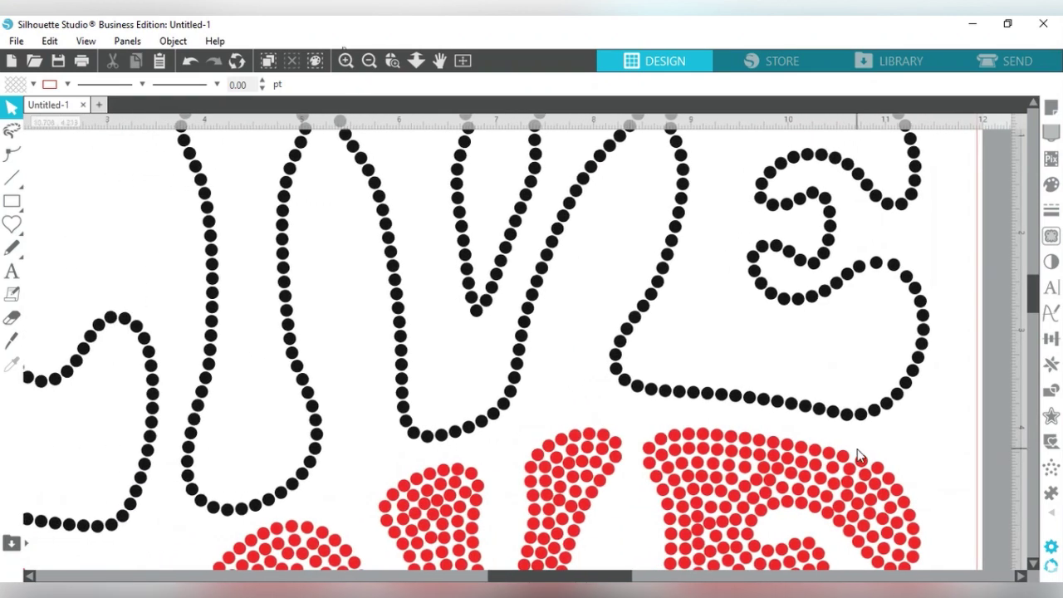
pyautogui.moveTo(1039, 304); pyautogui.dragTo(1045, 367)
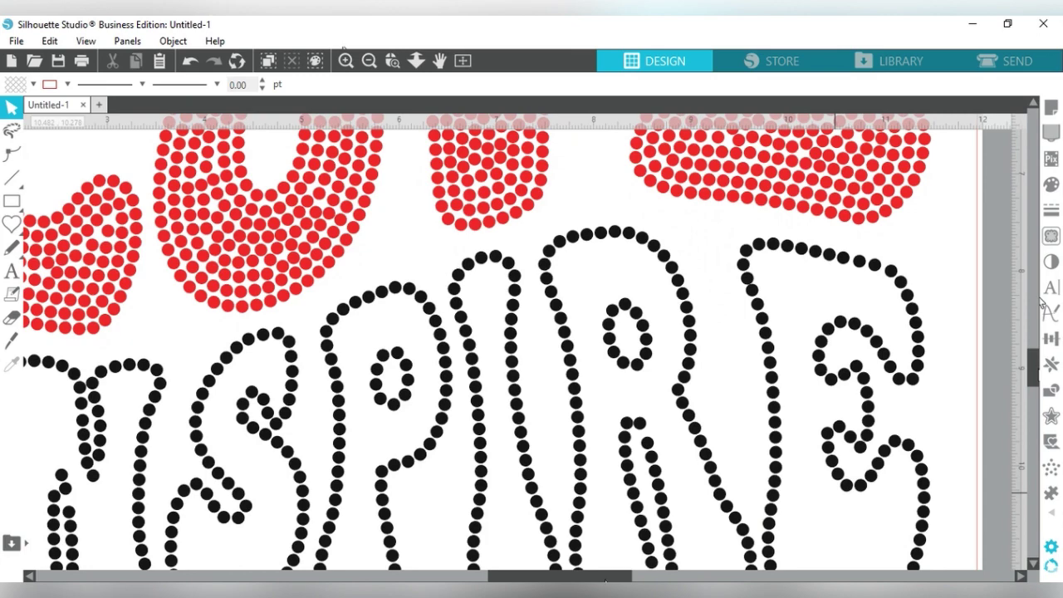
pyautogui.moveTo(609, 579); pyautogui.dragTo(486, 579)
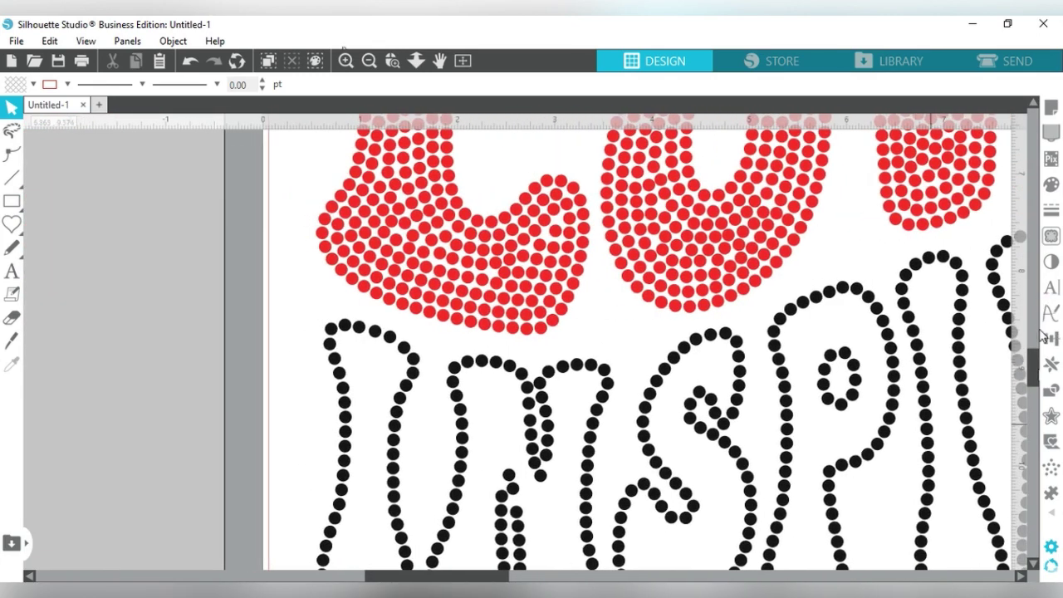
pyautogui.moveTo(1028, 360); pyautogui.dragTo(1036, 330)
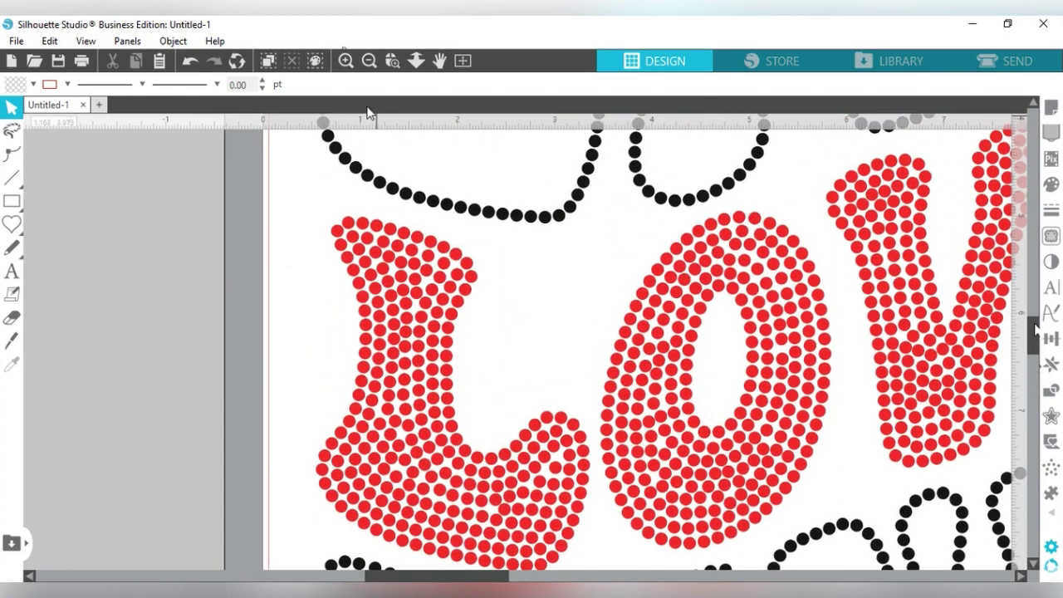
# Step: Zoom out three times so the whole mat fits in view
pyautogui.click(370, 65)
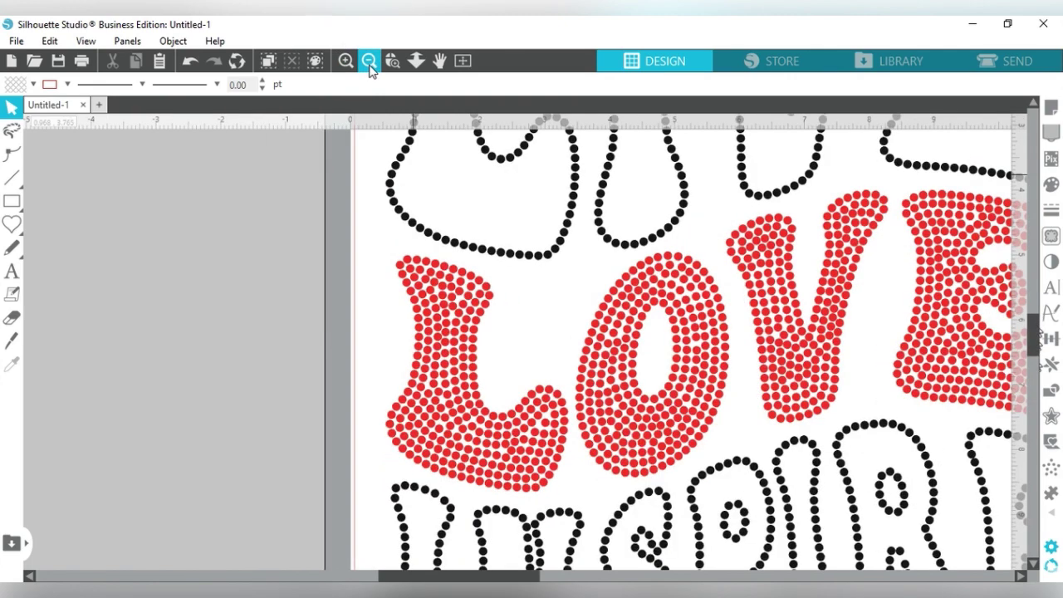
pyautogui.click(370, 65)
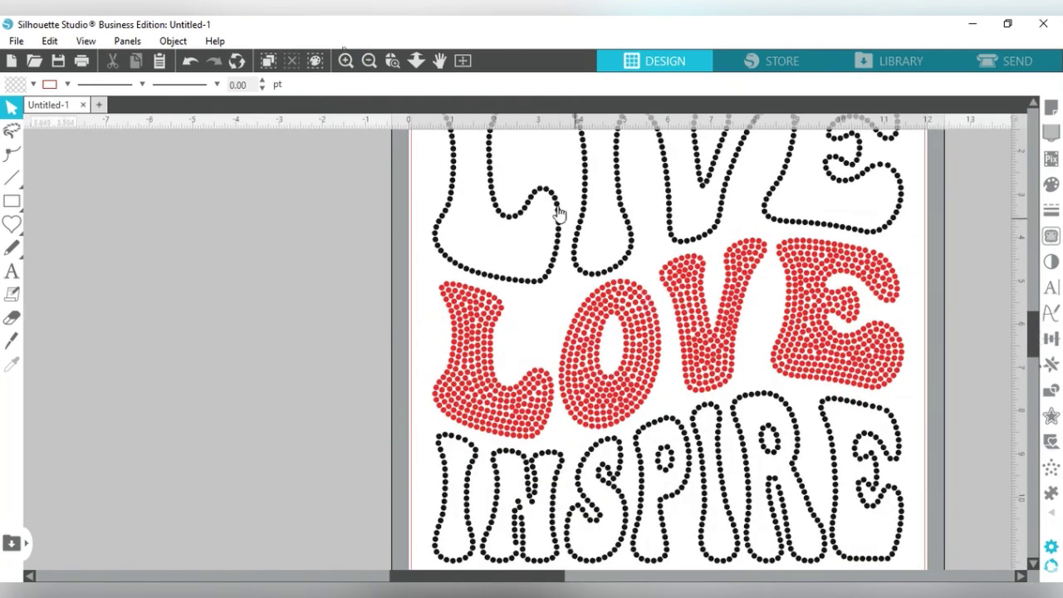
pyautogui.click(368, 63)
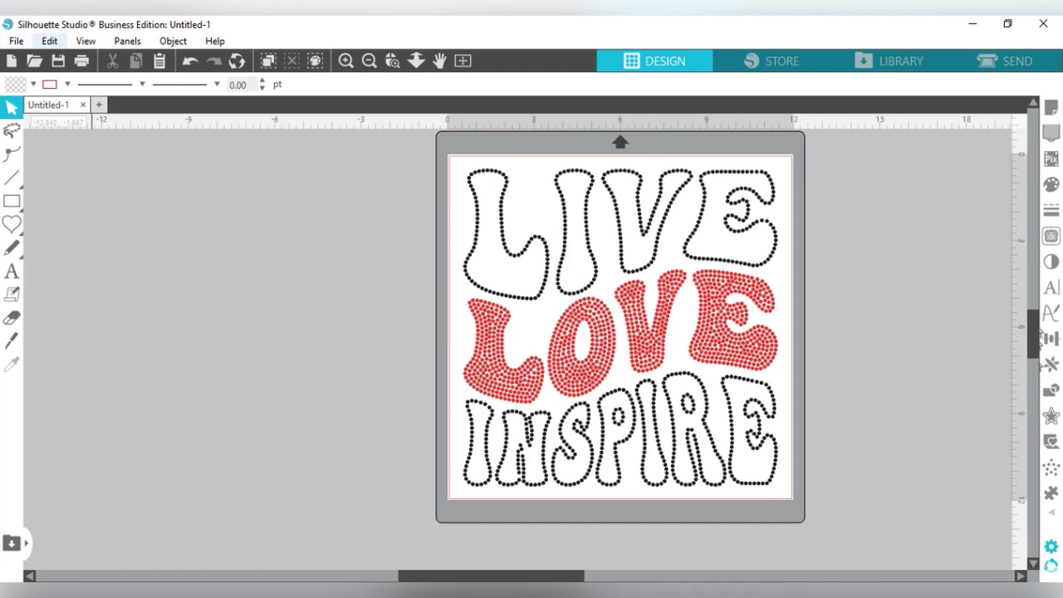
# Step: Using Select by Color by fill, select all black-filled stones and group them
pyautogui.click(50, 41)
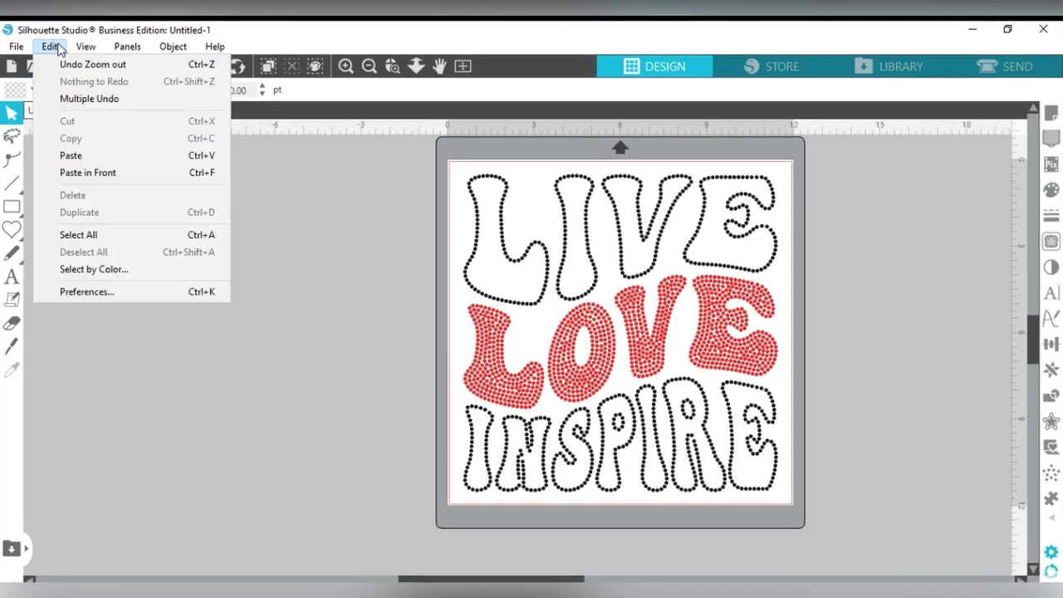
pyautogui.click(95, 274)
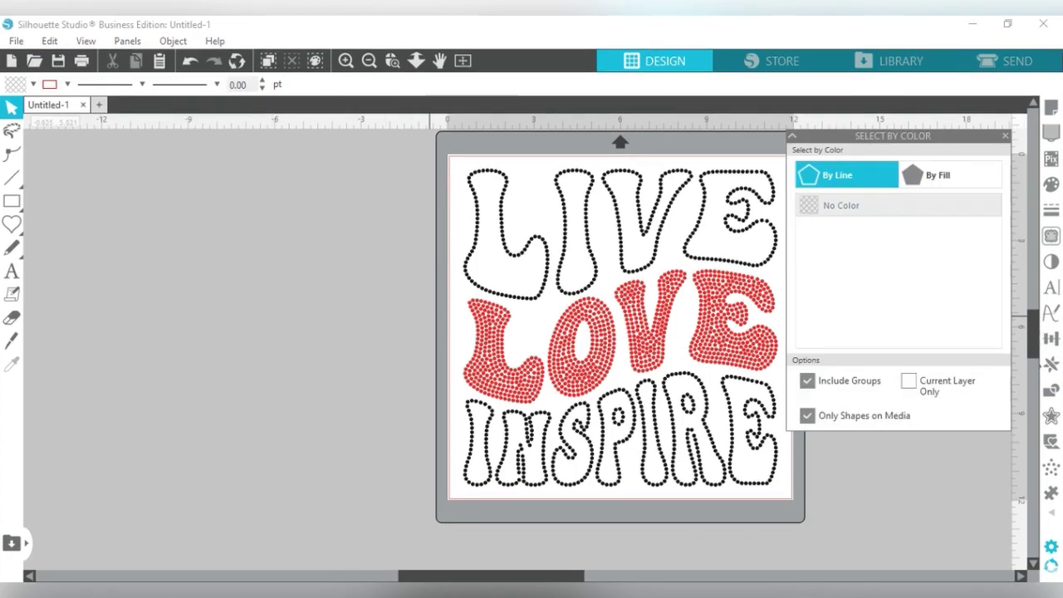
pyautogui.click(938, 175)
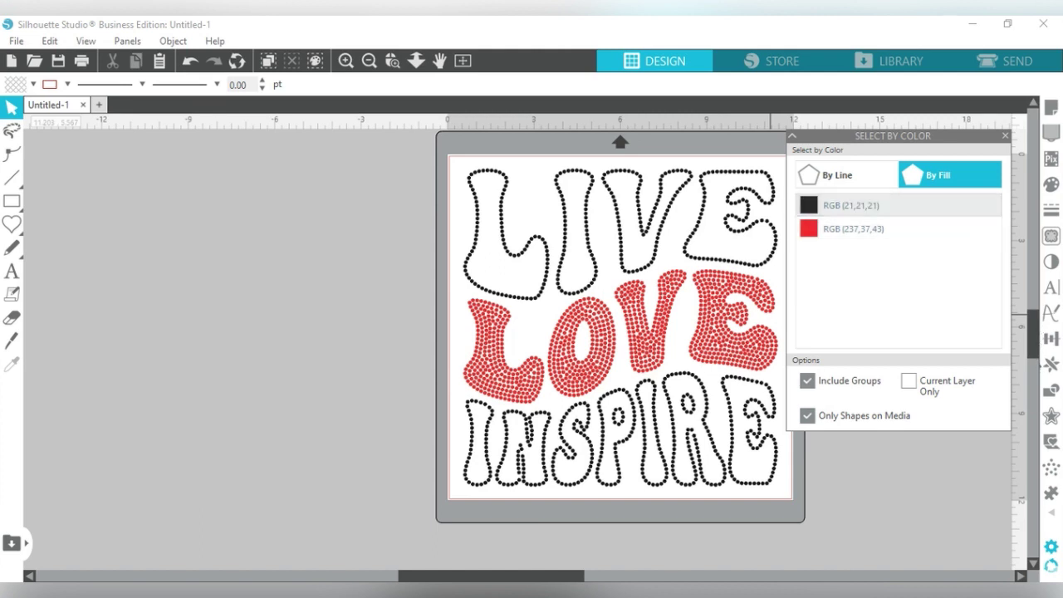
pyautogui.click(852, 205)
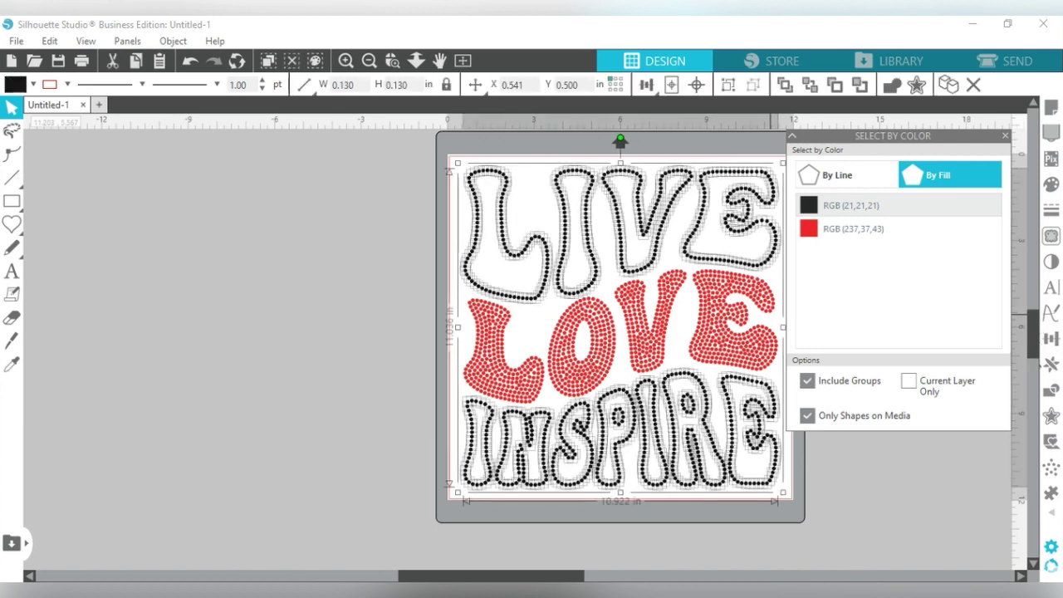
pyautogui.click(172, 41)
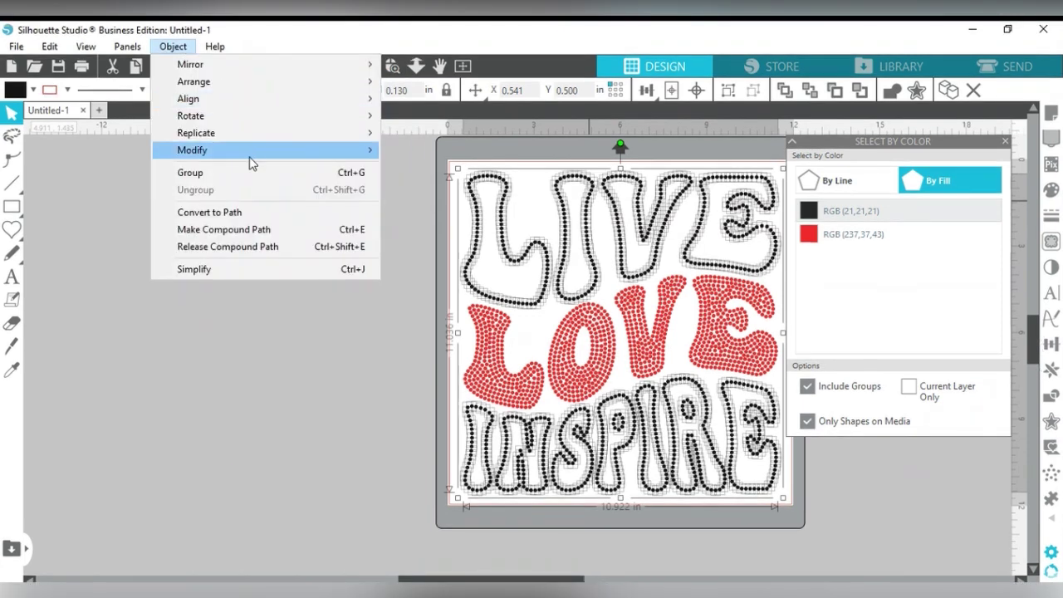
pyautogui.click(241, 179)
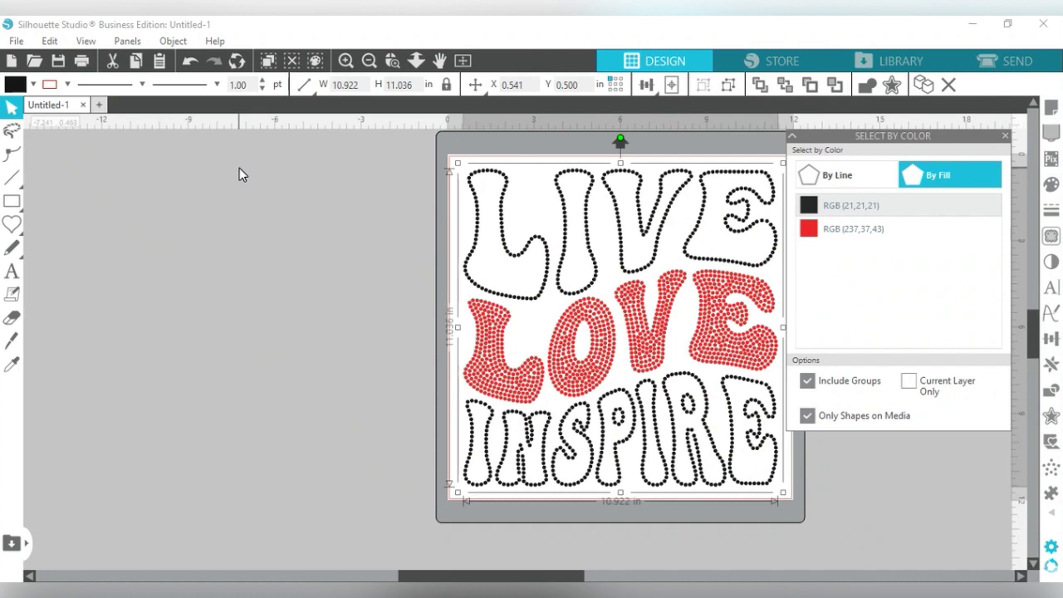
# Step: Select all red RGB(237,37,43) LOVE stones, group them and close the panel
pyautogui.click(875, 237)
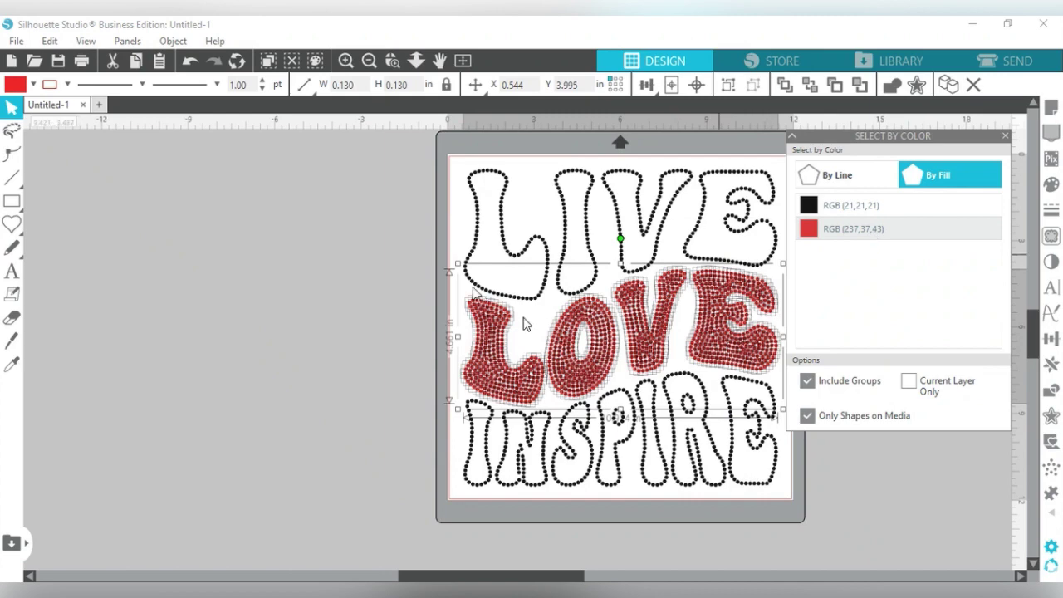
pyautogui.click(173, 42)
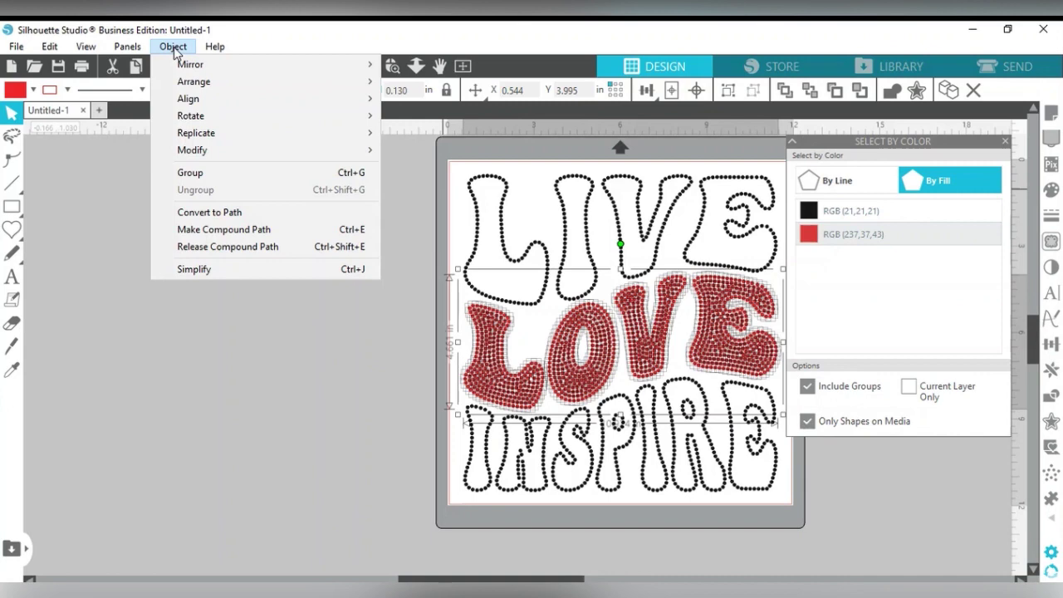
pyautogui.click(191, 173)
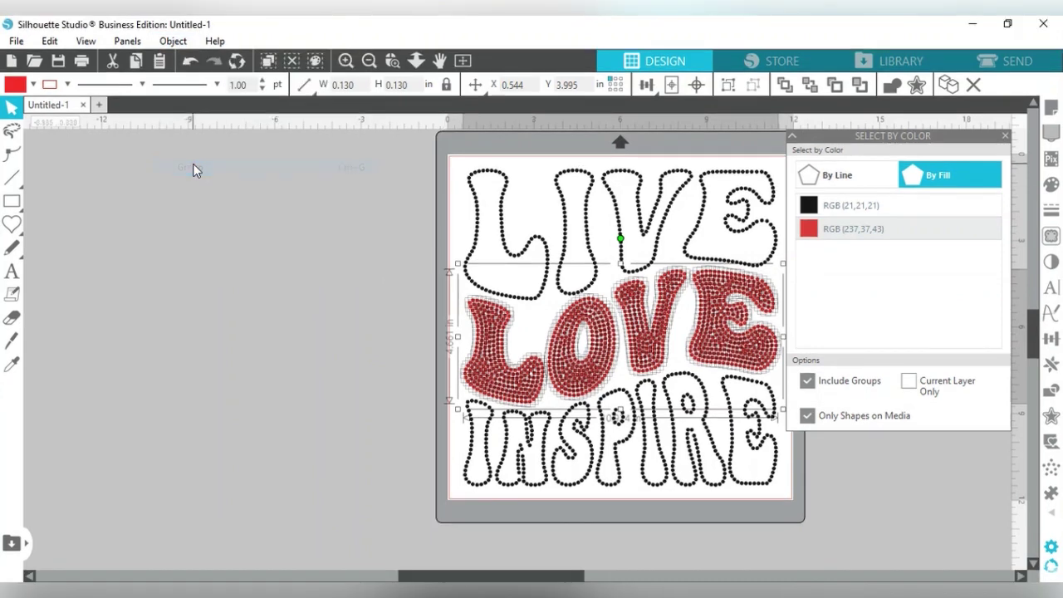
pyautogui.click(1007, 137)
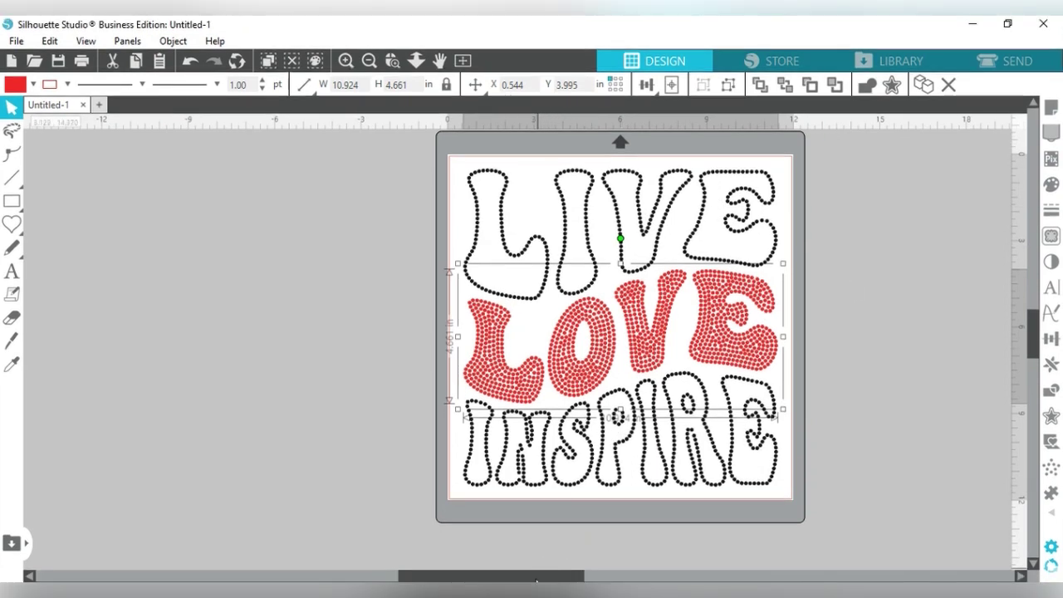
# Step: Add LIVE to the INSPIRE selection, merge them into one black compound path, and zoom in
pyautogui.moveTo(536, 581); pyautogui.dragTo(557, 580)
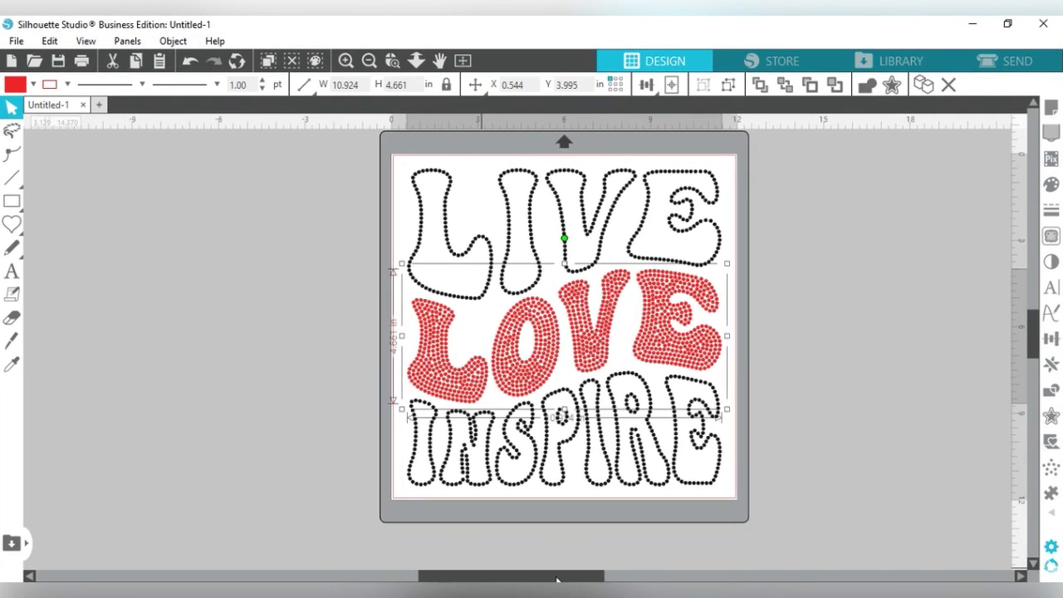
pyautogui.keyDown('shift'); pyautogui.click(590, 231); pyautogui.keyUp('shift')
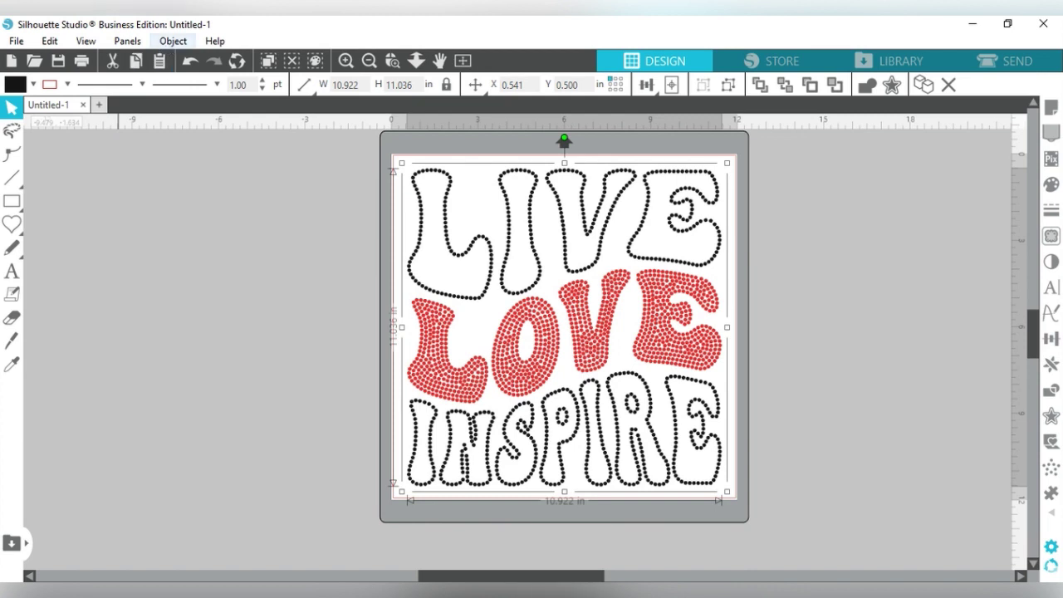
pyautogui.click(173, 41)
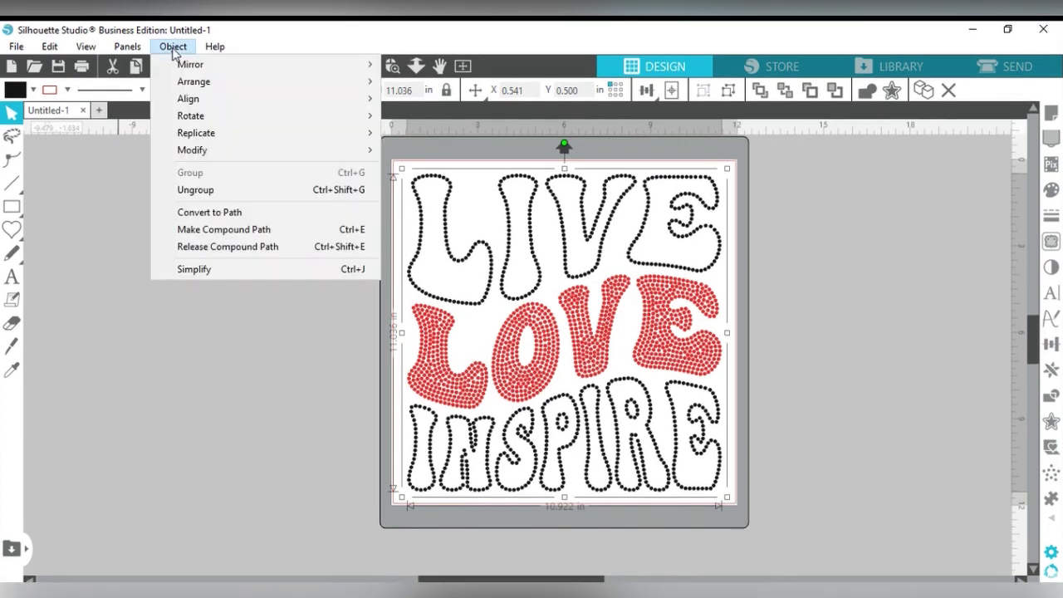
pyautogui.click(235, 240)
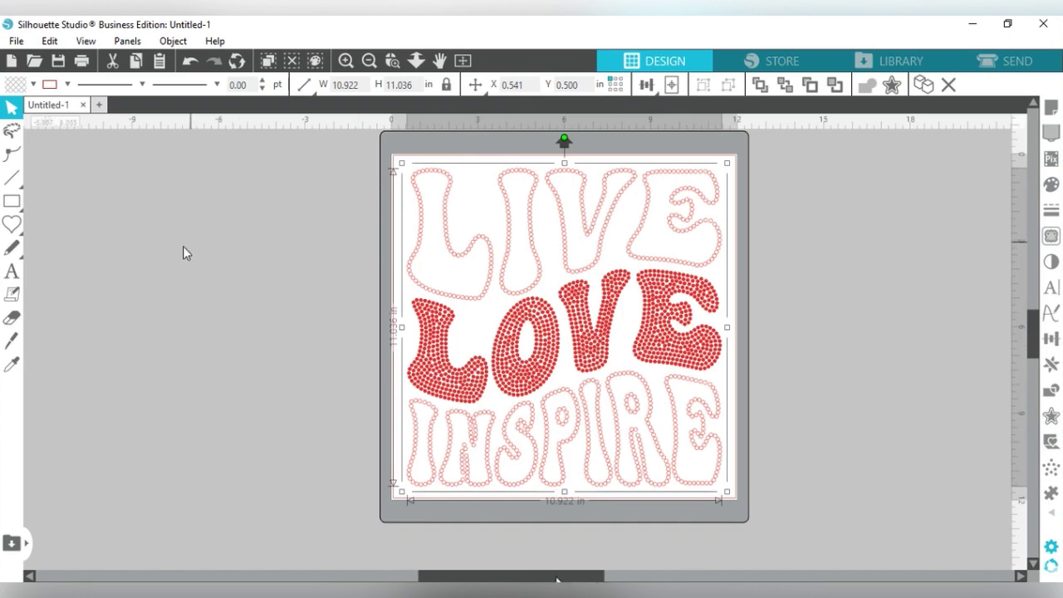
pyautogui.click(345, 62)
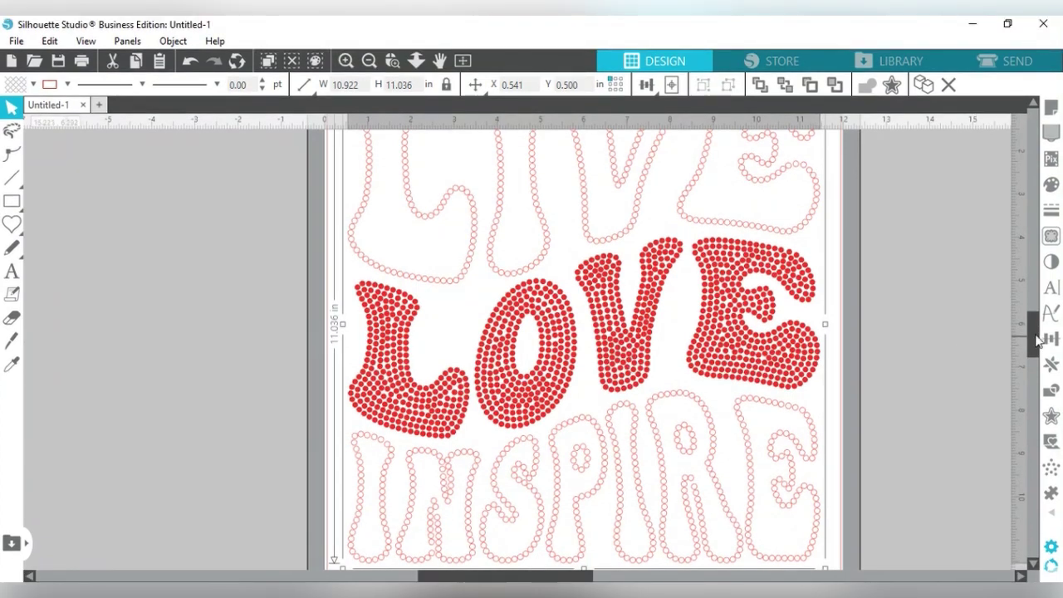
pyautogui.moveTo(1038, 343)
pyautogui.mouseDown()
pyautogui.moveTo(1038, 361)
pyautogui.moveTo(1039, 310)
pyautogui.moveTo(1044, 374)
pyautogui.moveTo(1043, 328)
pyautogui.mouseUp()
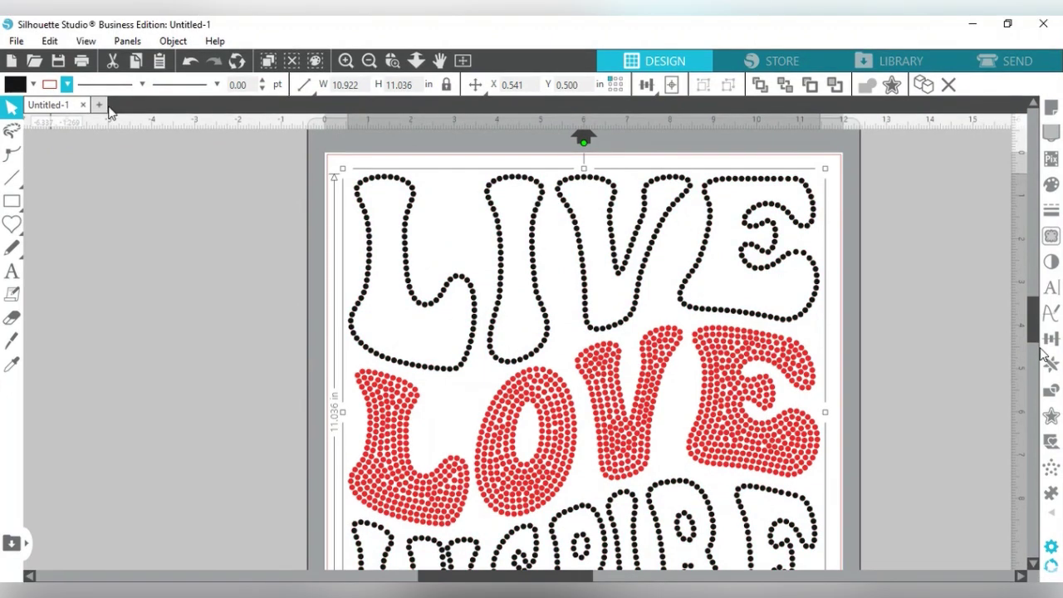
# Step: Make the red LOVE rhinestones a compound path and zoom in twice to check the dots
pyautogui.click(529, 449)
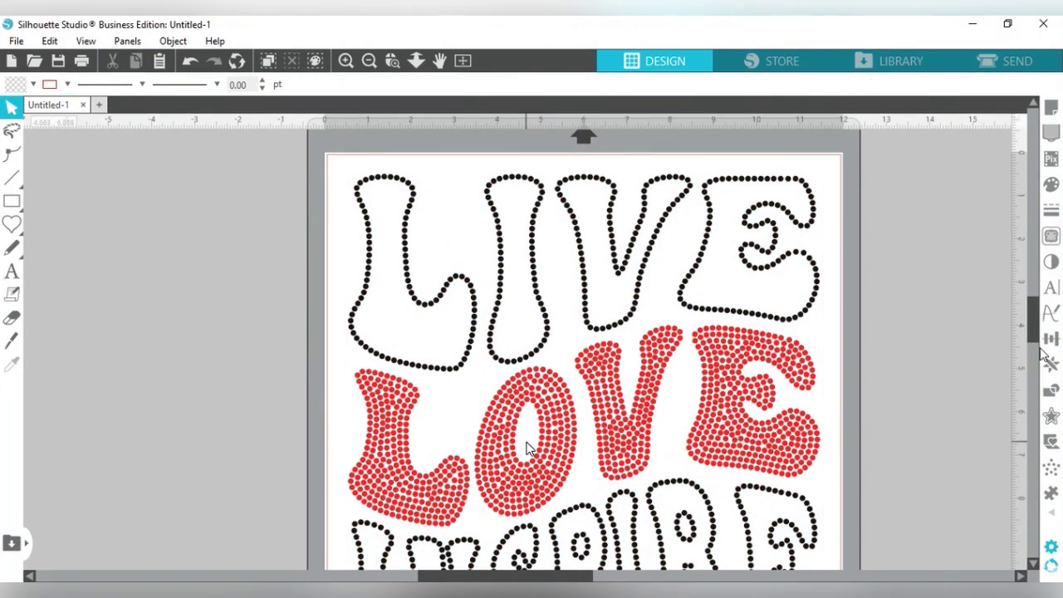
pyautogui.click(650, 420)
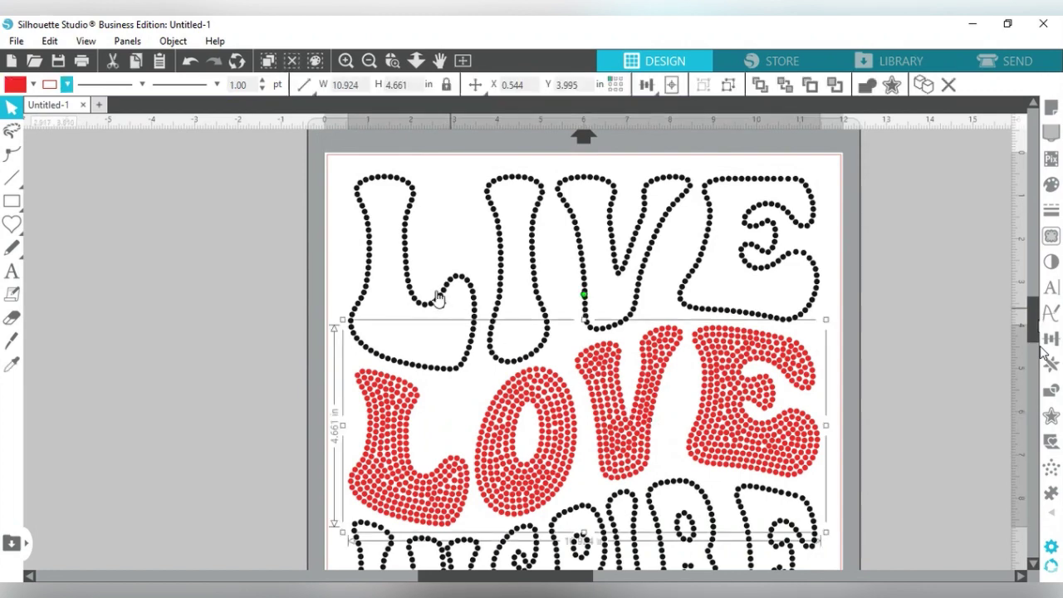
pyautogui.click(172, 41)
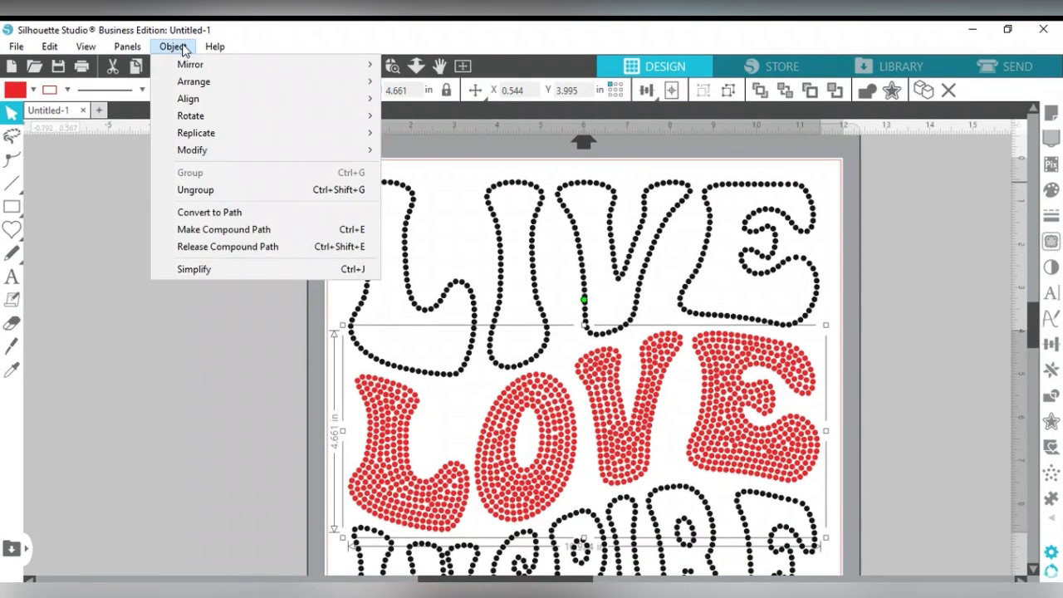
pyautogui.click(258, 228)
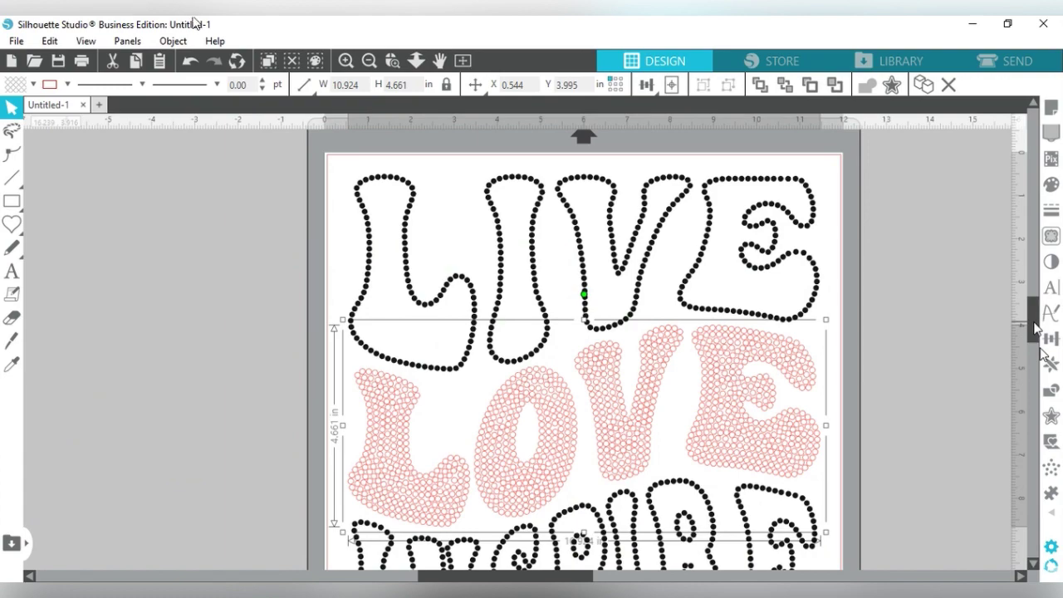
pyautogui.moveTo(1035, 325); pyautogui.dragTo(1035, 330)
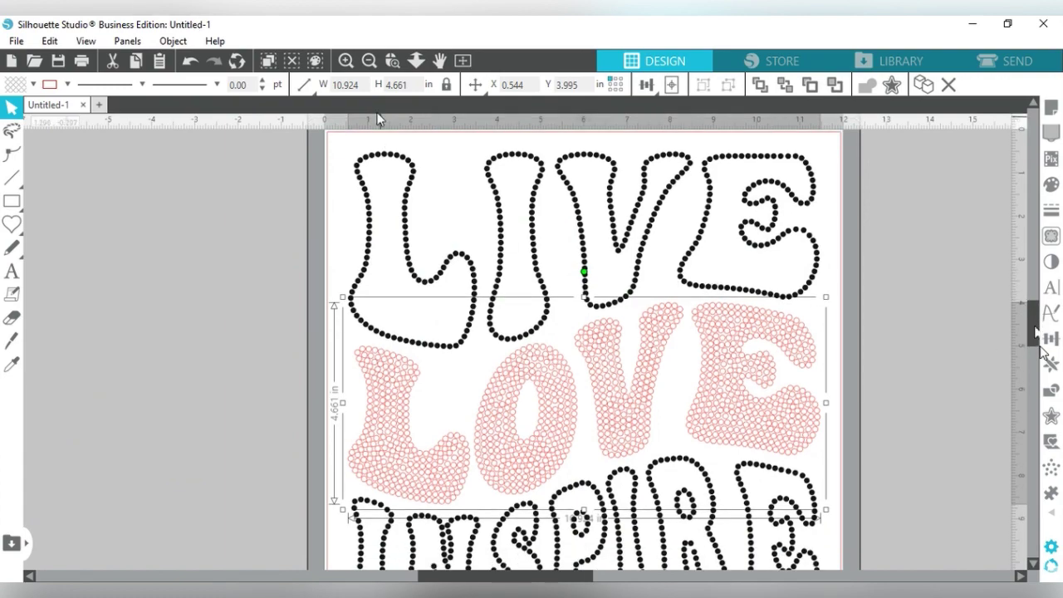
pyautogui.click(348, 59)
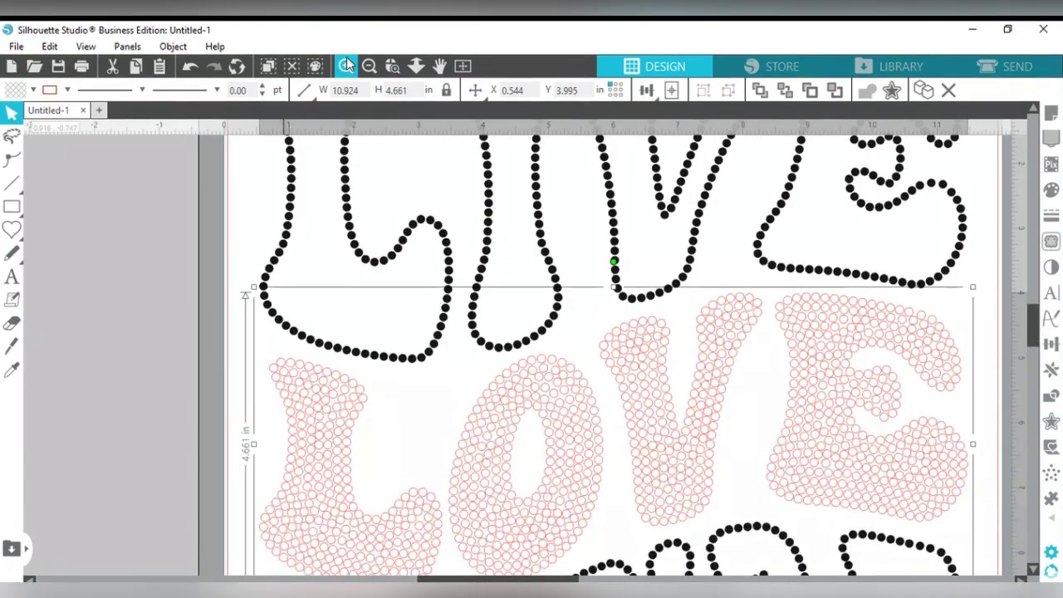
pyautogui.click(347, 60)
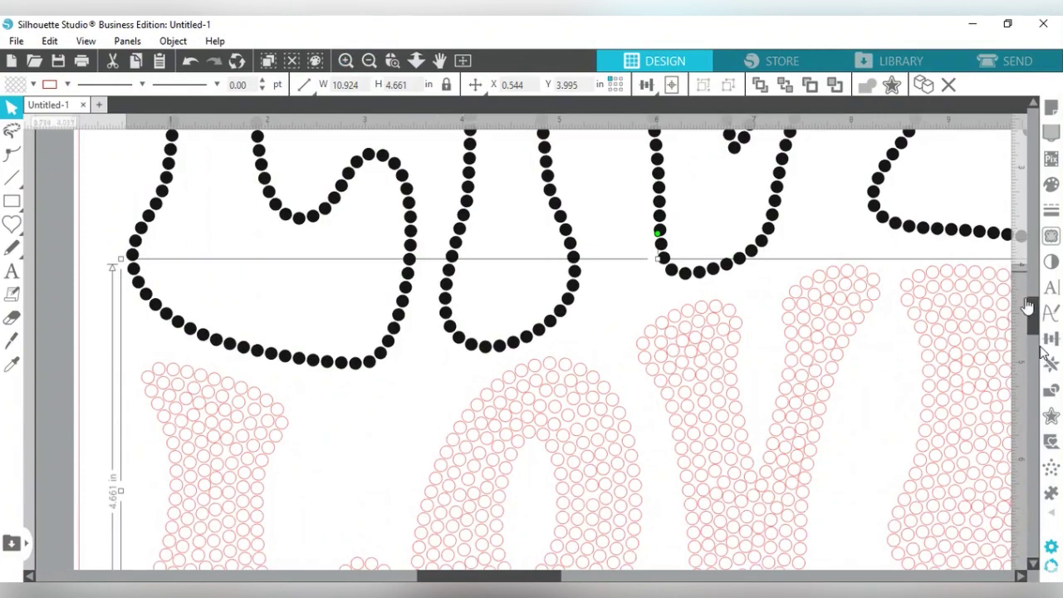
pyautogui.moveTo(1036, 324); pyautogui.dragTo(1037, 347)
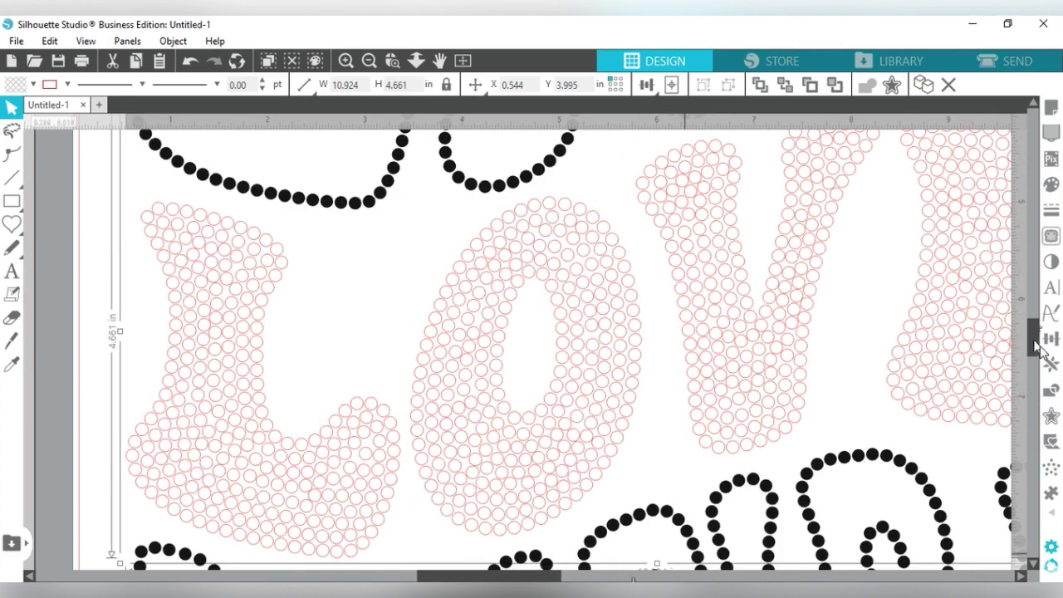
pyautogui.moveTo(453, 580); pyautogui.dragTo(524, 544)
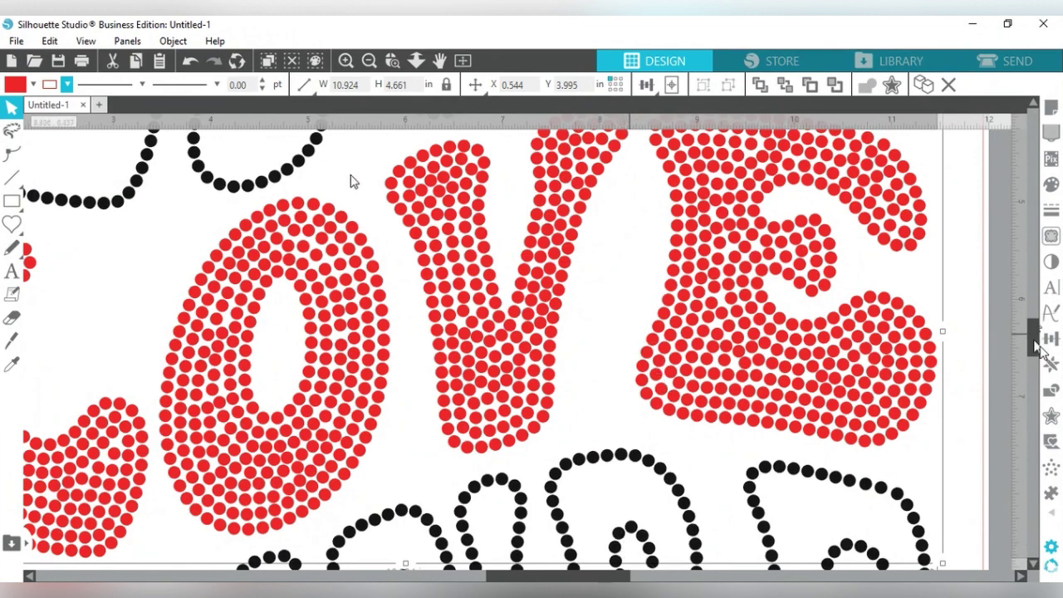
# Step: Zoom out to the full mat and marquee-select the whole LIVE LOVE INSPIRE design
pyautogui.click(368, 63)
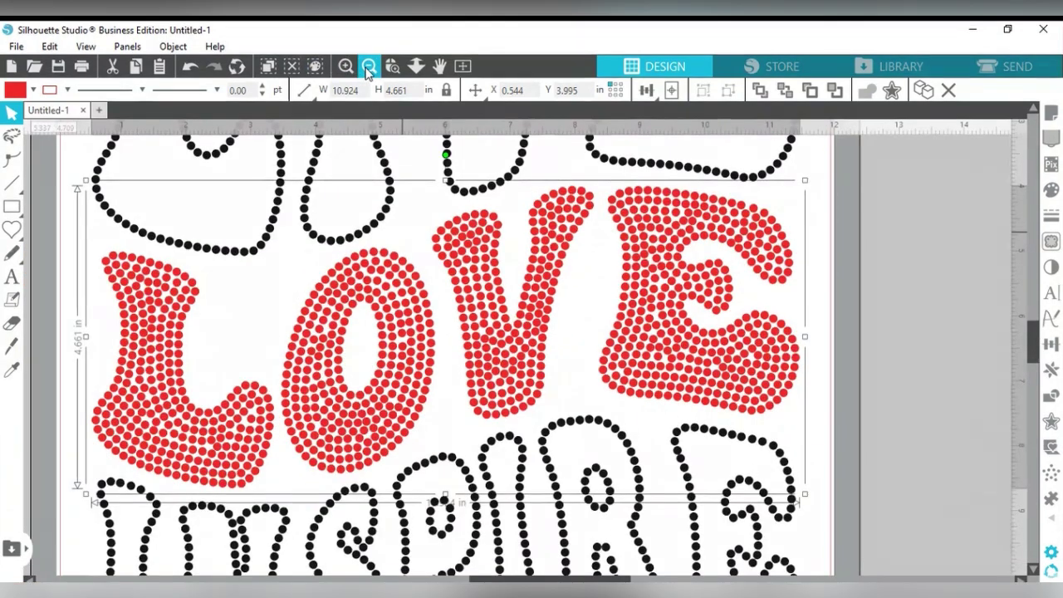
pyautogui.click(368, 69)
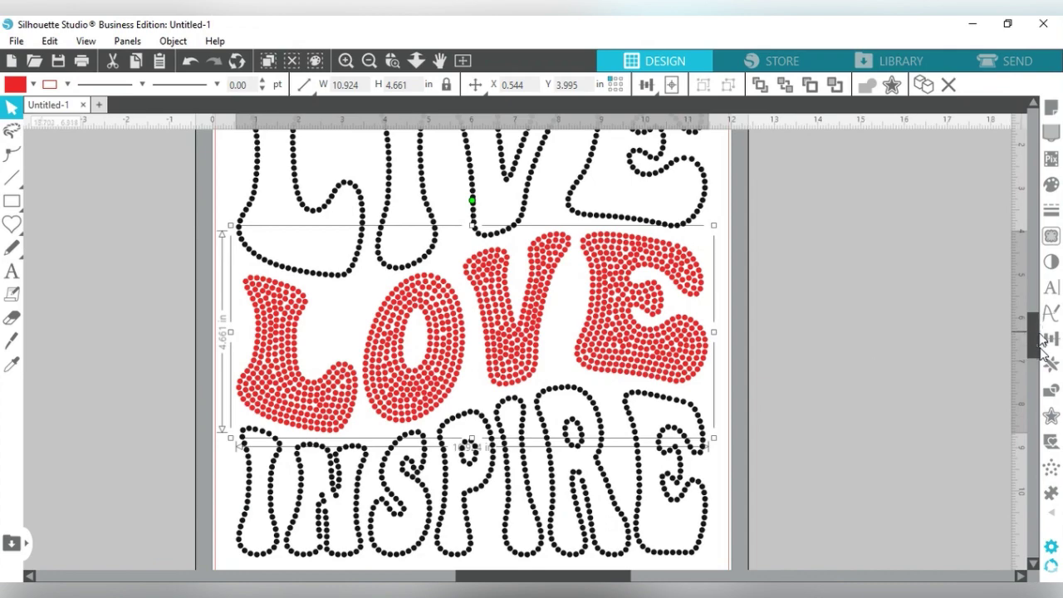
pyautogui.moveTo(1031, 336)
pyautogui.mouseDown()
pyautogui.moveTo(1027, 285)
pyautogui.moveTo(1022, 326)
pyautogui.mouseUp()
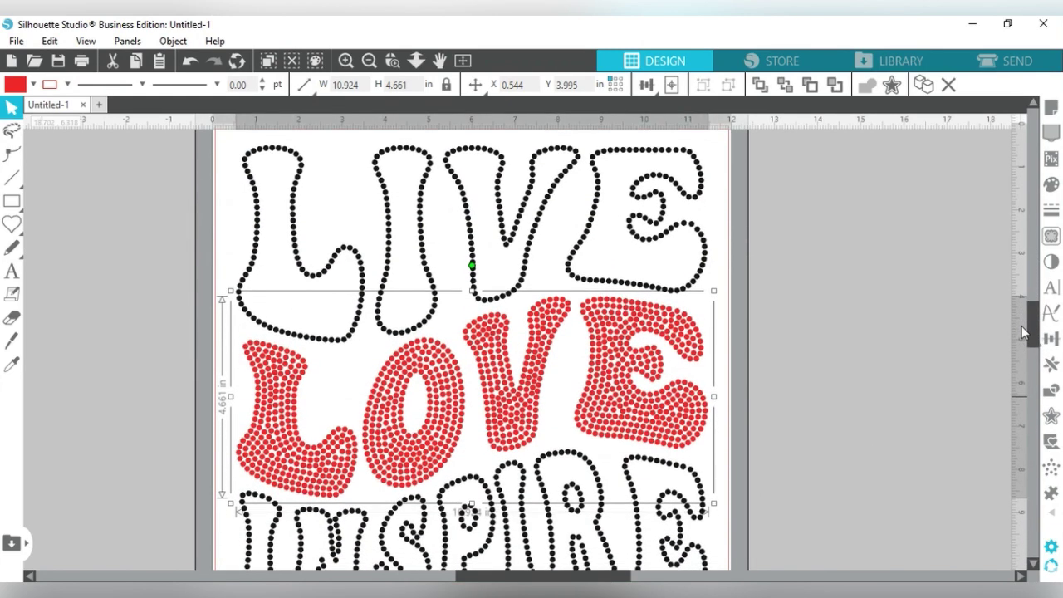
pyautogui.scroll(3, 1022, 326)
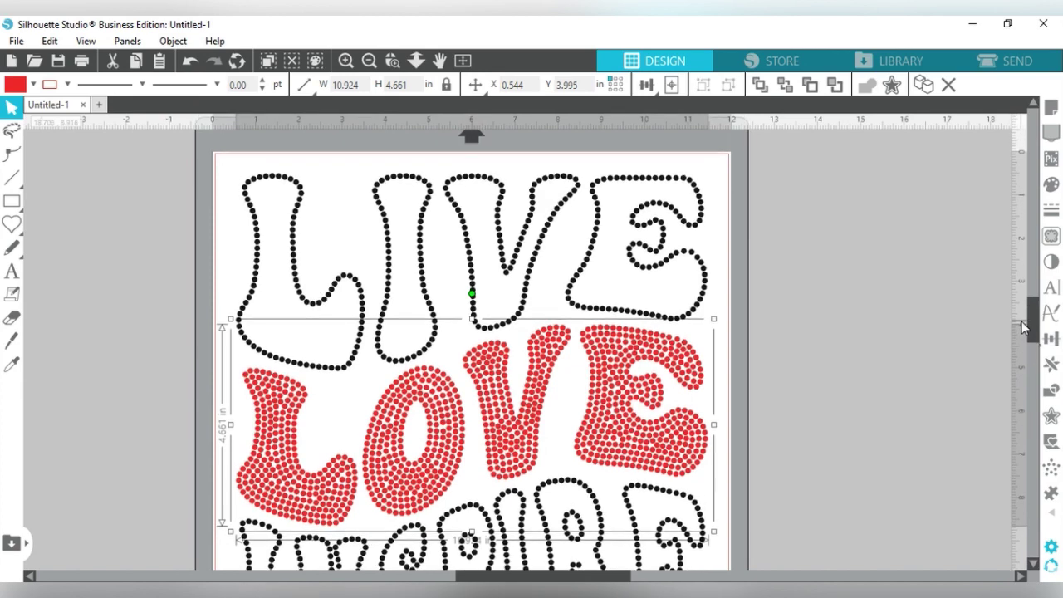
pyautogui.moveTo(1034, 332); pyautogui.dragTo(1037, 344)
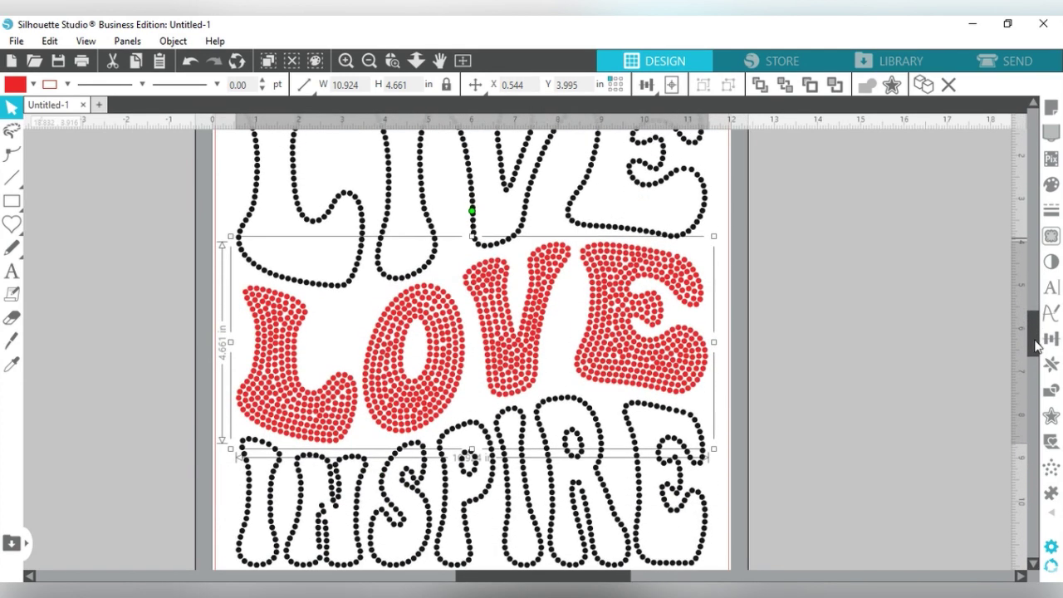
pyautogui.click(369, 61)
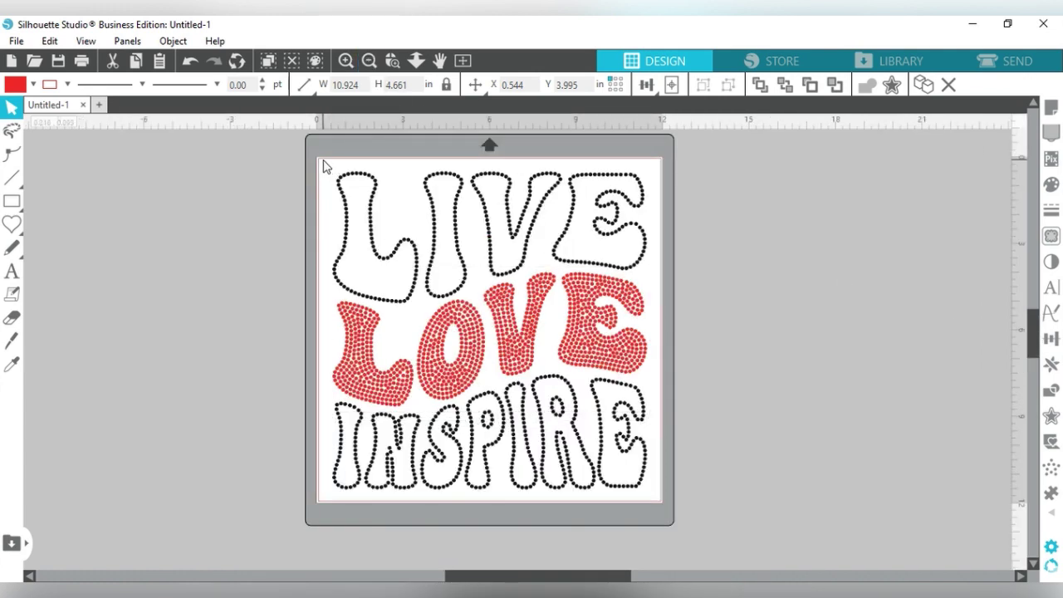
pyautogui.moveTo(324, 166); pyautogui.dragTo(641, 283)
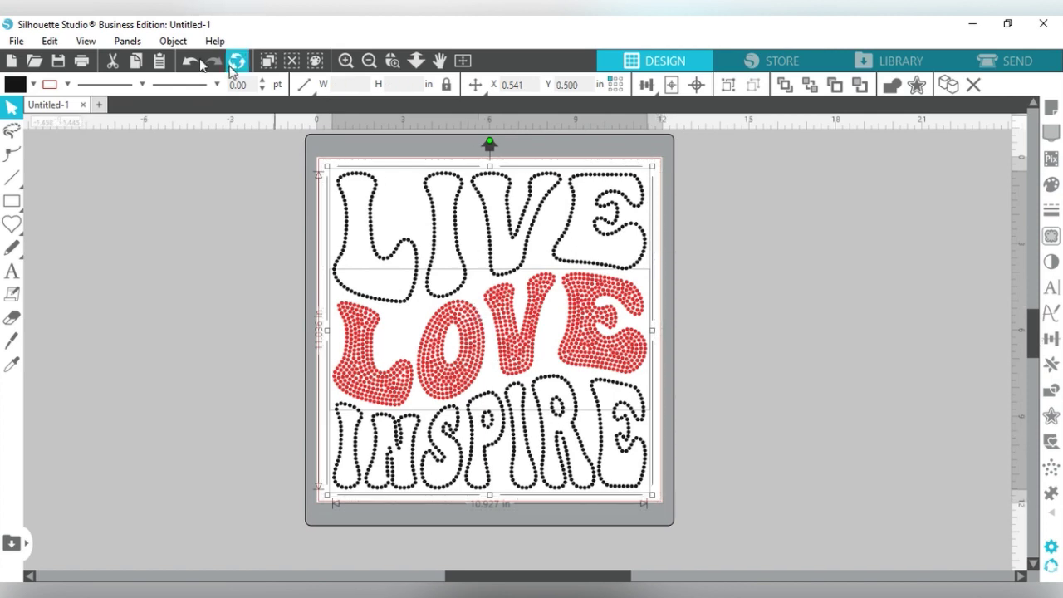
# Step: Group the selected LIVE, LOVE and INSPIRE rhinestones with Object > Group
pyautogui.click(173, 41)
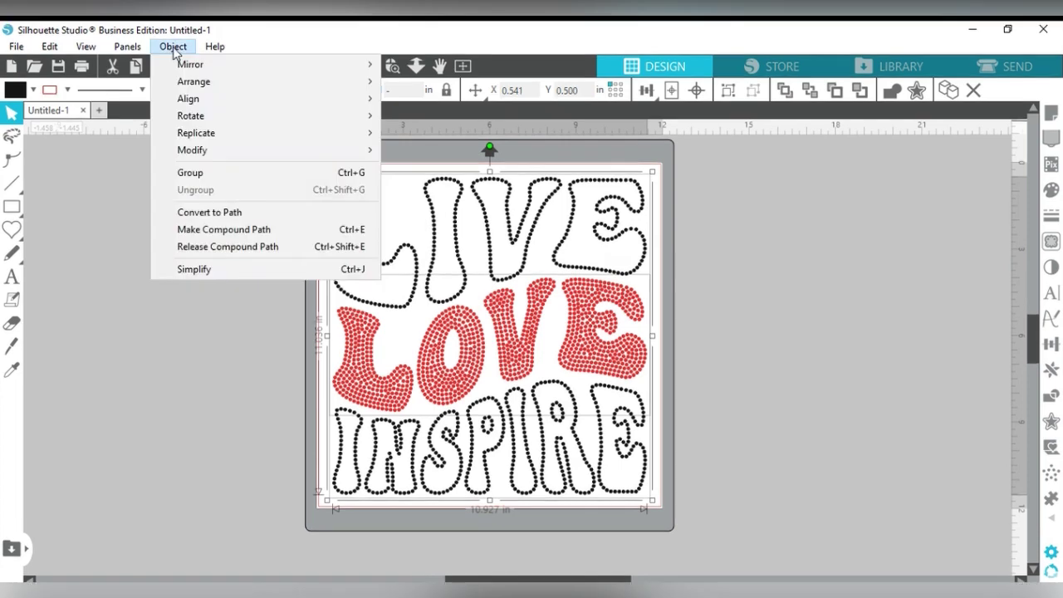
pyautogui.click(233, 172)
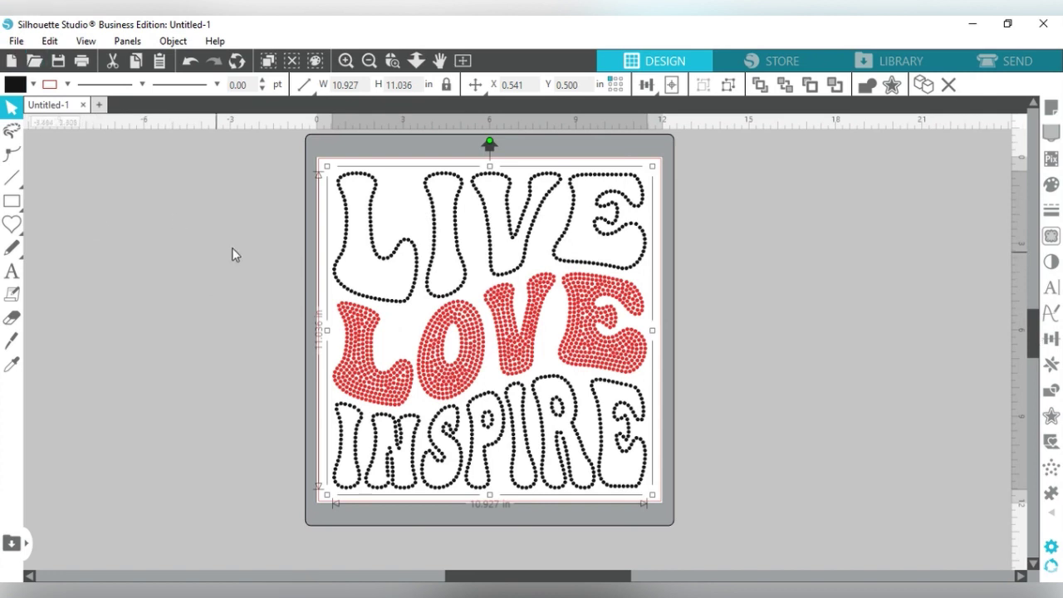
# Step: Open the Save Selection dialog via File > Save Selection > Save to Hard Drive
pyautogui.click(18, 41)
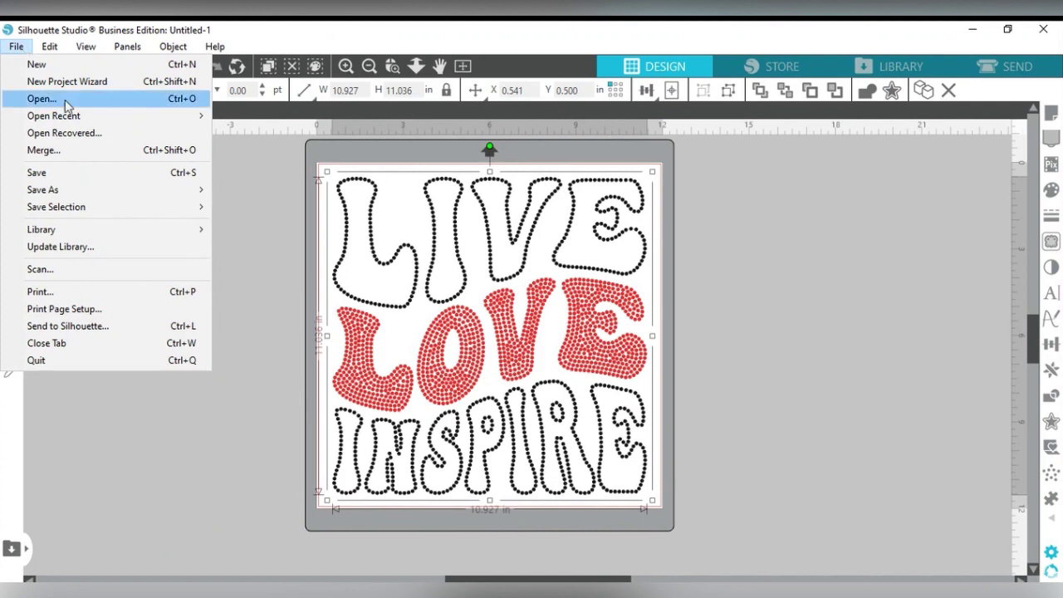
pyautogui.moveTo(82, 212)
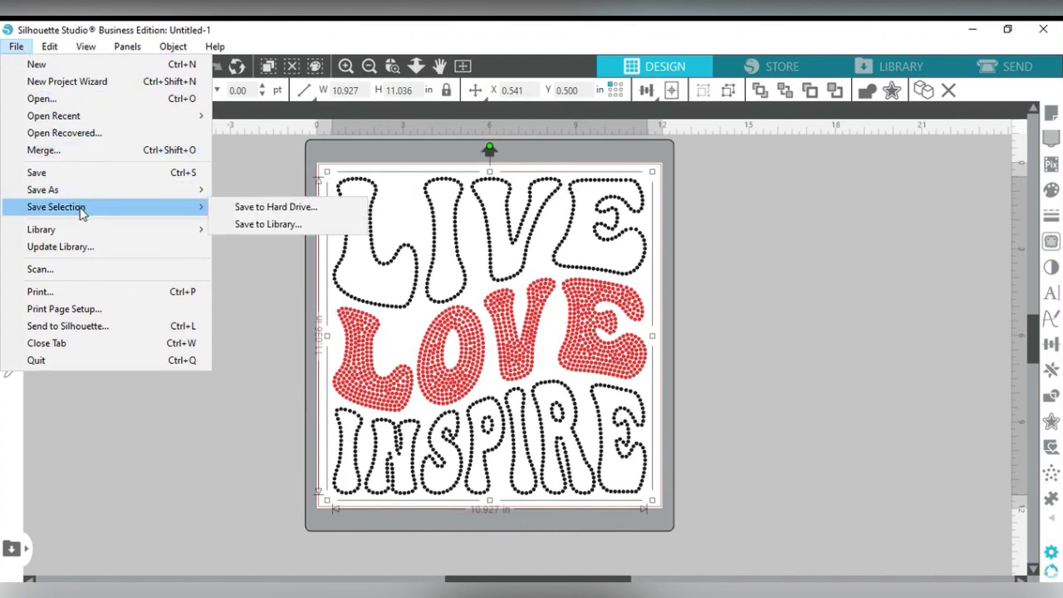
pyautogui.click(240, 208)
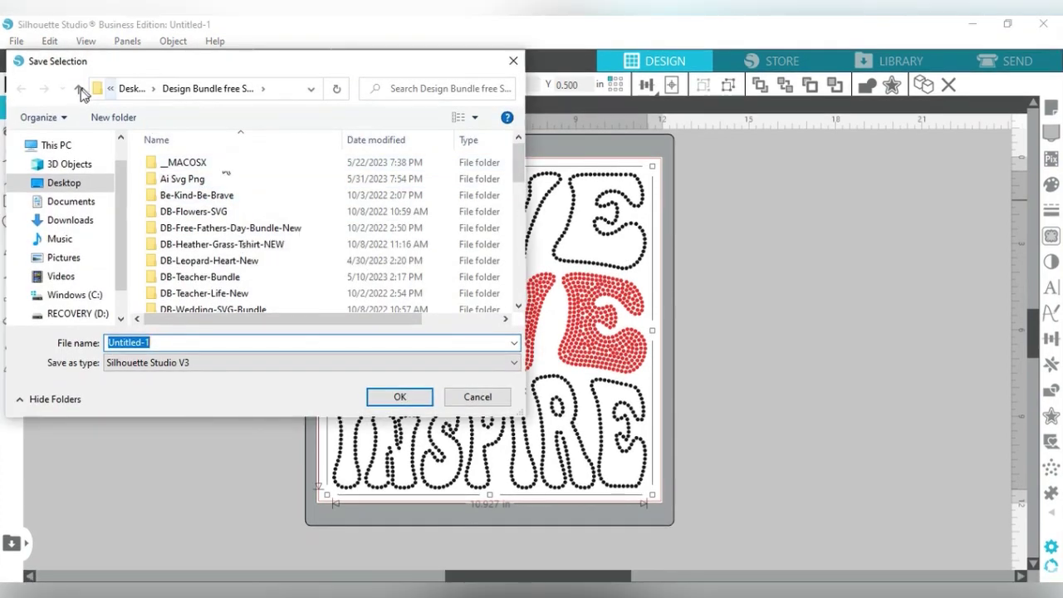
# Step: Navigate from the design bundle folder to Desktop > Silhohette Designs
pyautogui.click(79, 89)
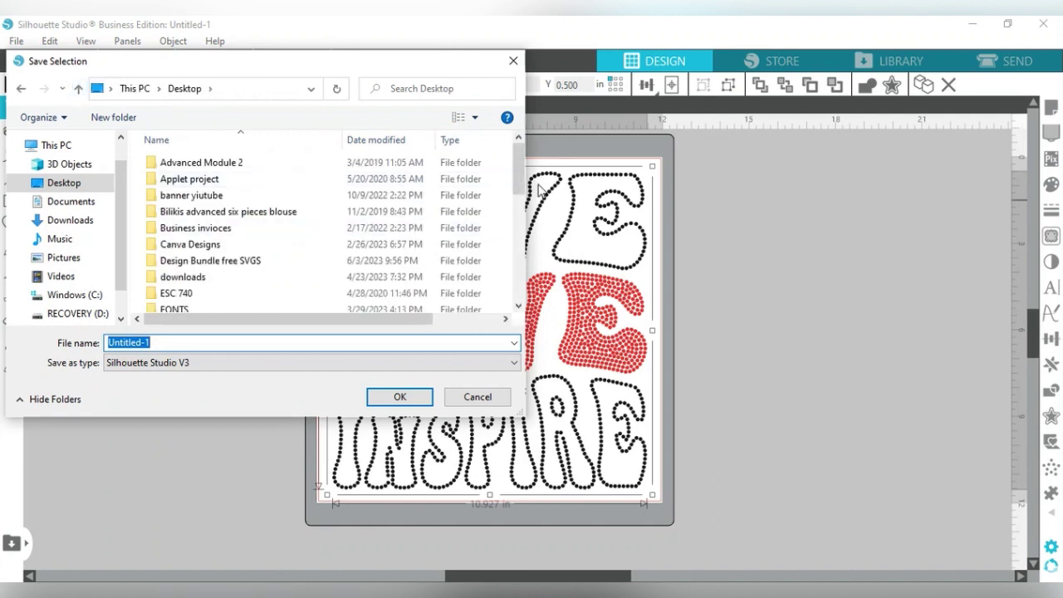
pyautogui.moveTo(522, 166); pyautogui.dragTo(536, 258)
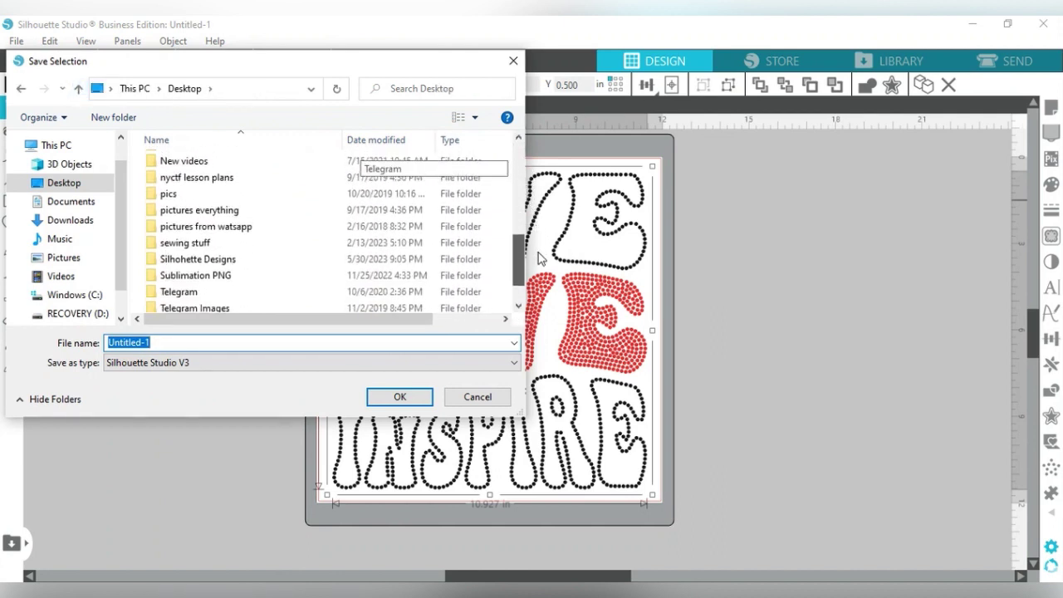
pyautogui.click(192, 255)
pyautogui.doubleClick(193, 254)
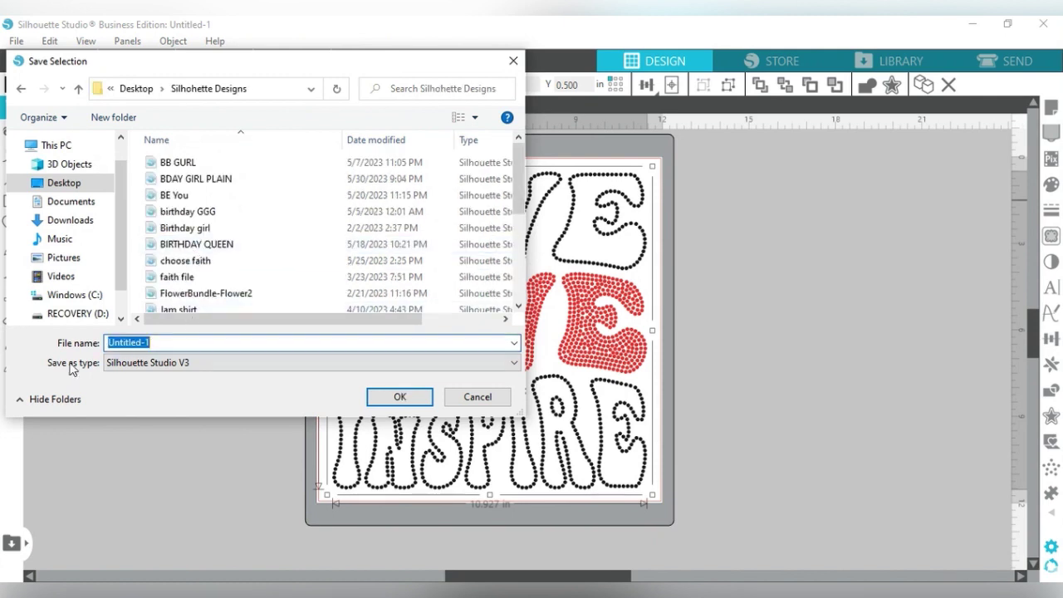
# Step: Name the file LIVE LOVE INSPIRE, choose SVG as the format, and save
pyautogui.write('LIV')
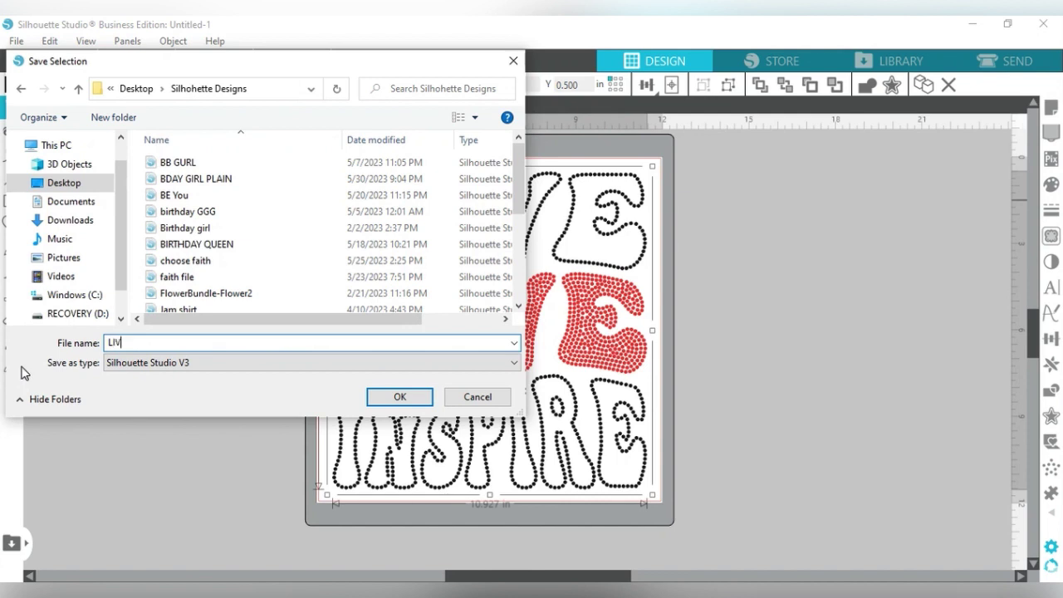
pyautogui.write('OVE INSPIRE')
pyautogui.click(166, 371)
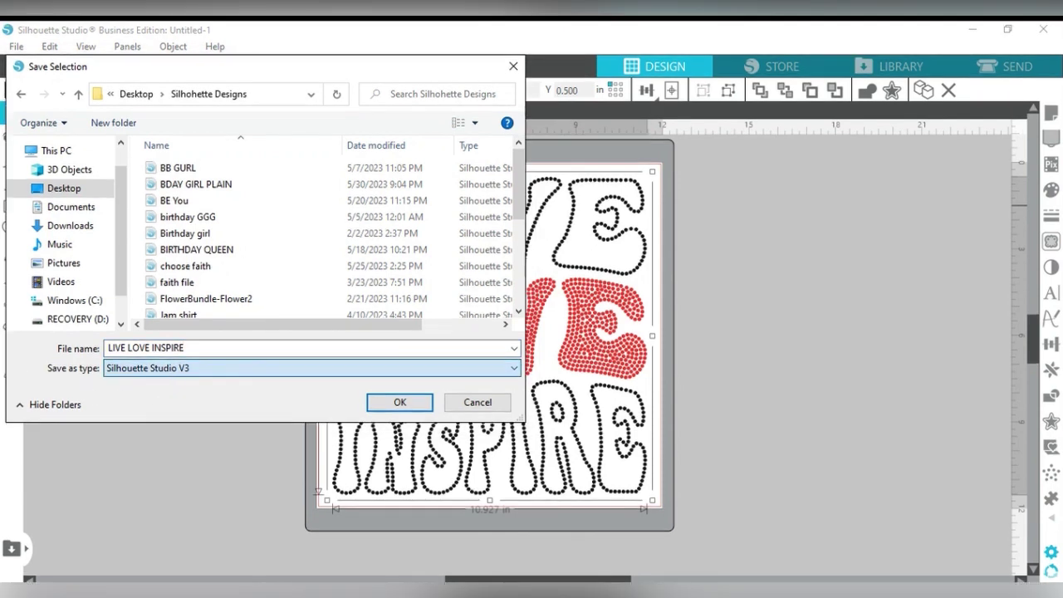
pyautogui.click(147, 408)
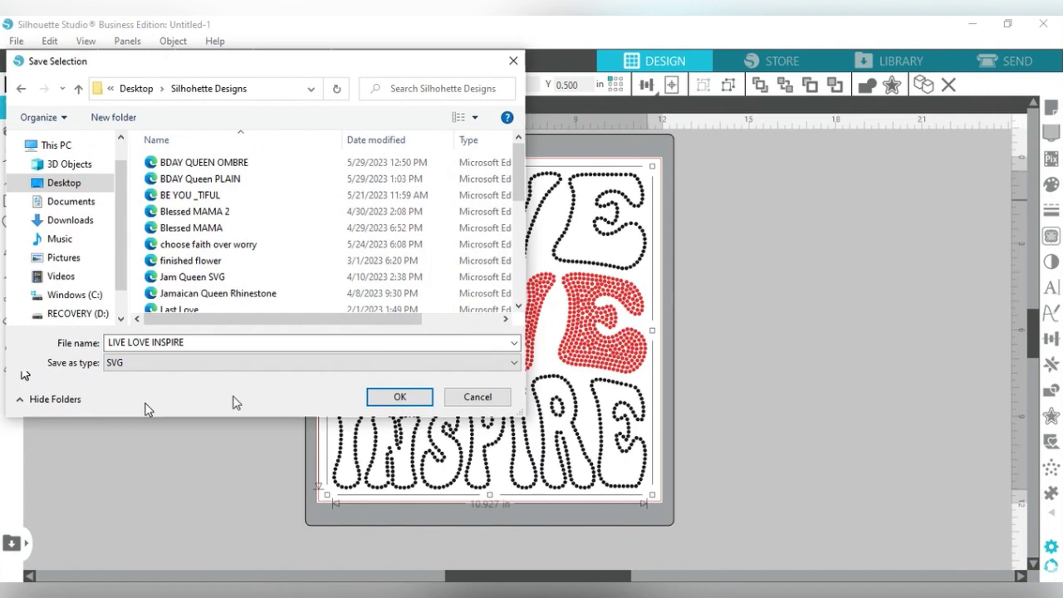
pyautogui.click(391, 402)
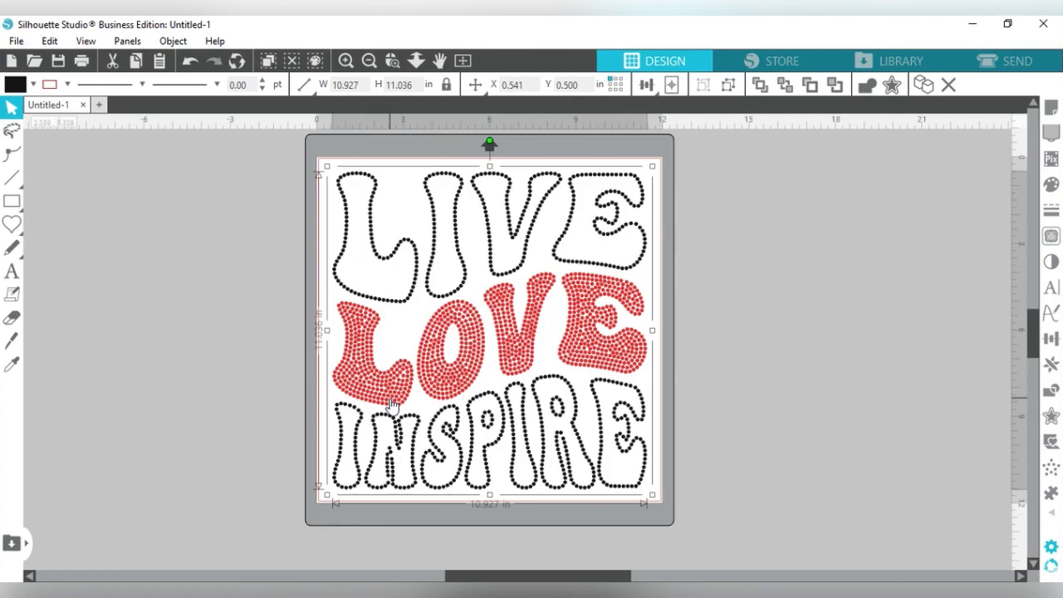
# Step: Switch to the Cricut Design Space window with Alt+Tab
pyautogui.hotkey('alt', 'Tab')
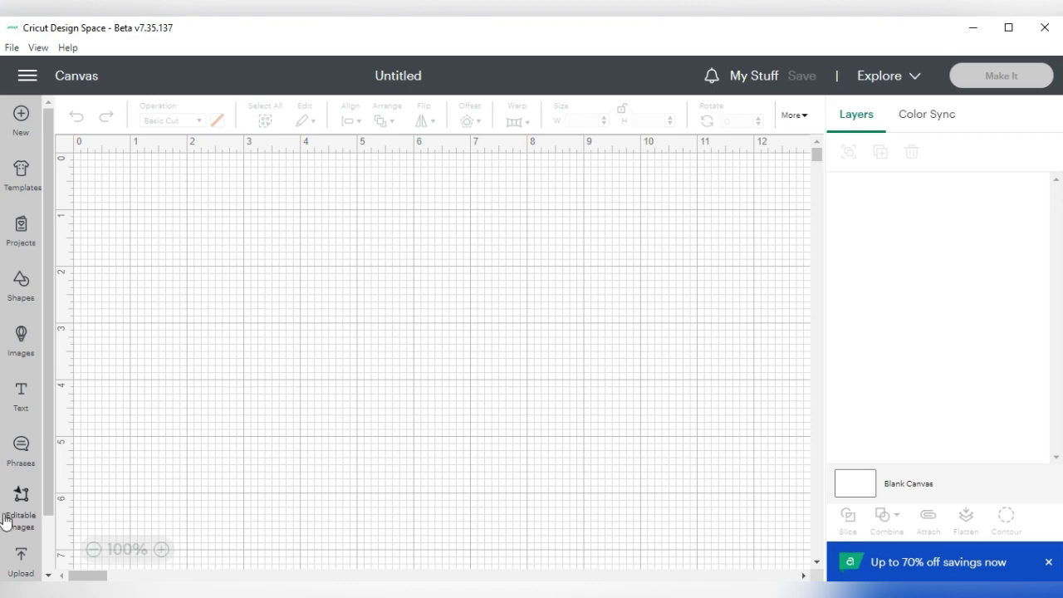
# Step: Upload the LIVE LOVE INSPIRE SVG through Upload Image and pick its Recent Uploads tile
pyautogui.click(21, 562)
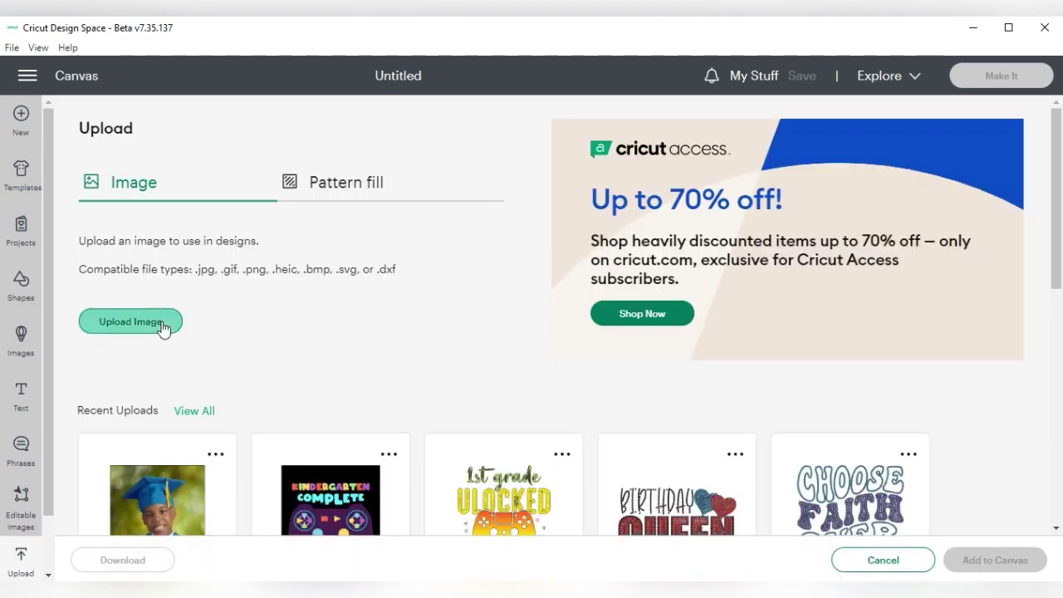
pyautogui.click(162, 327)
pyautogui.click(541, 323)
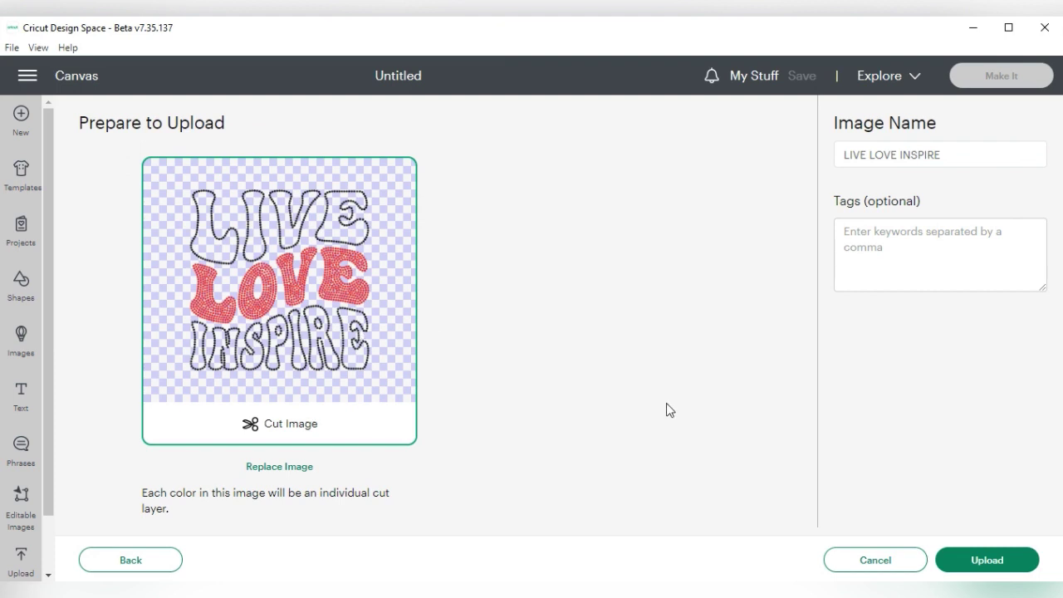
pyautogui.click(1007, 562)
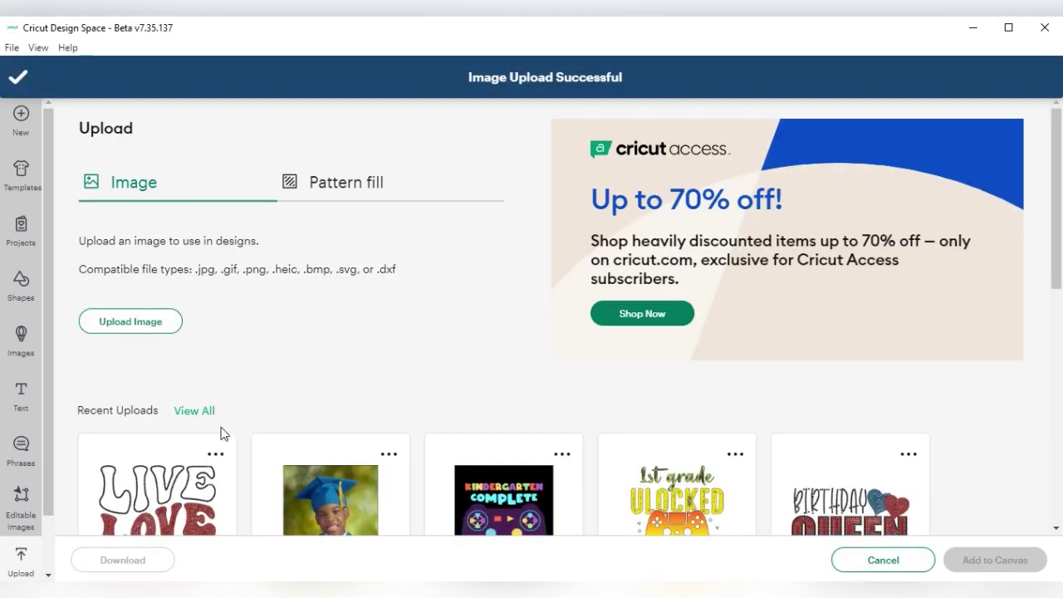
pyautogui.click(220, 436)
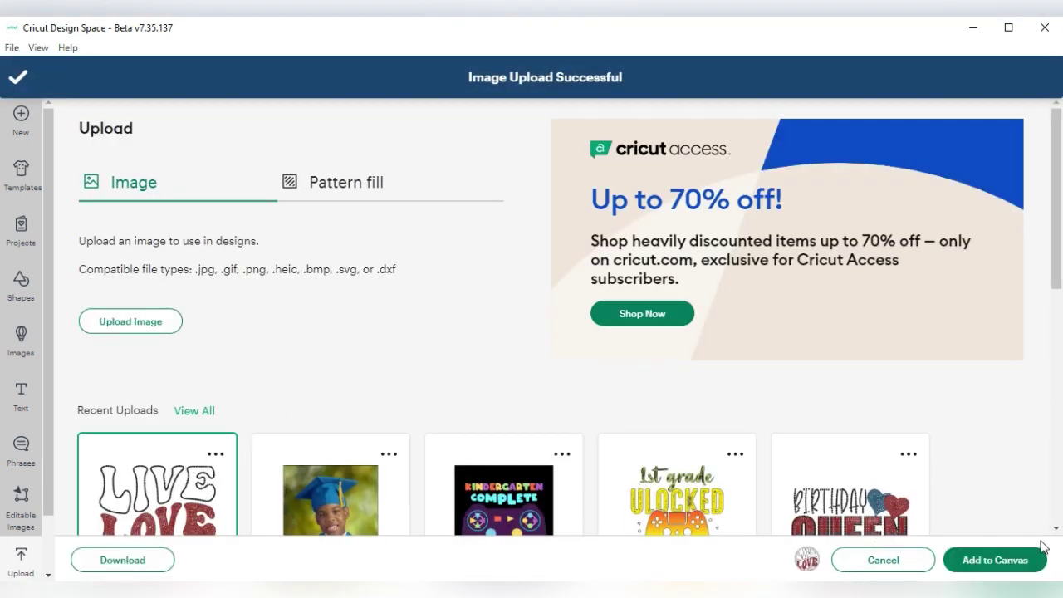
# Step: Add the uploaded LIVE LOVE INSPIRE image to the canvas at 10.927 × 11.036 in
pyautogui.click(1007, 560)
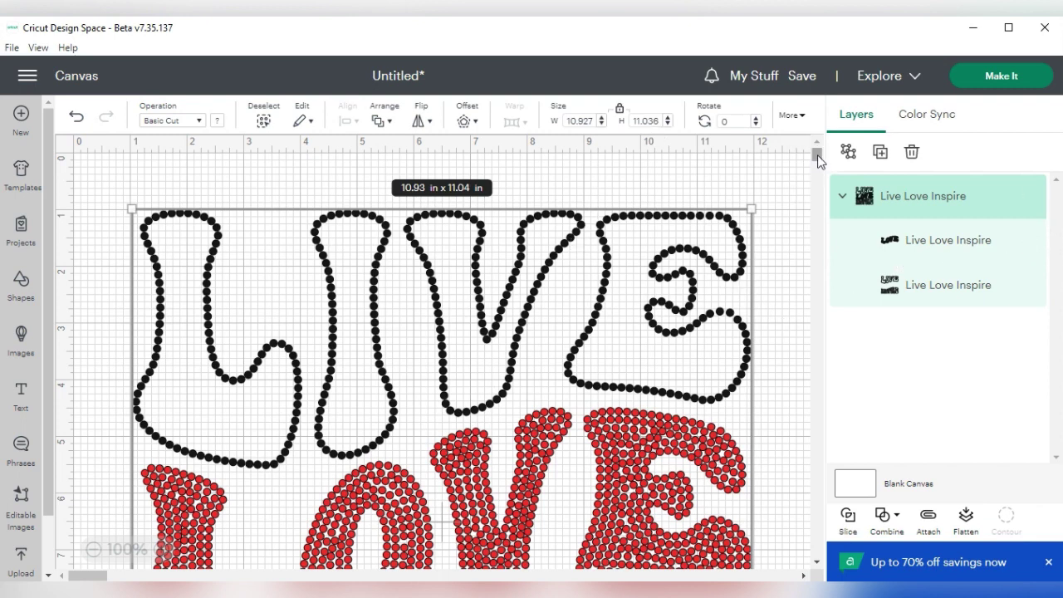
pyautogui.moveTo(819, 156)
pyautogui.mouseDown()
pyautogui.moveTo(820, 174)
pyautogui.moveTo(817, 147)
pyautogui.moveTo(817, 158)
pyautogui.mouseUp()
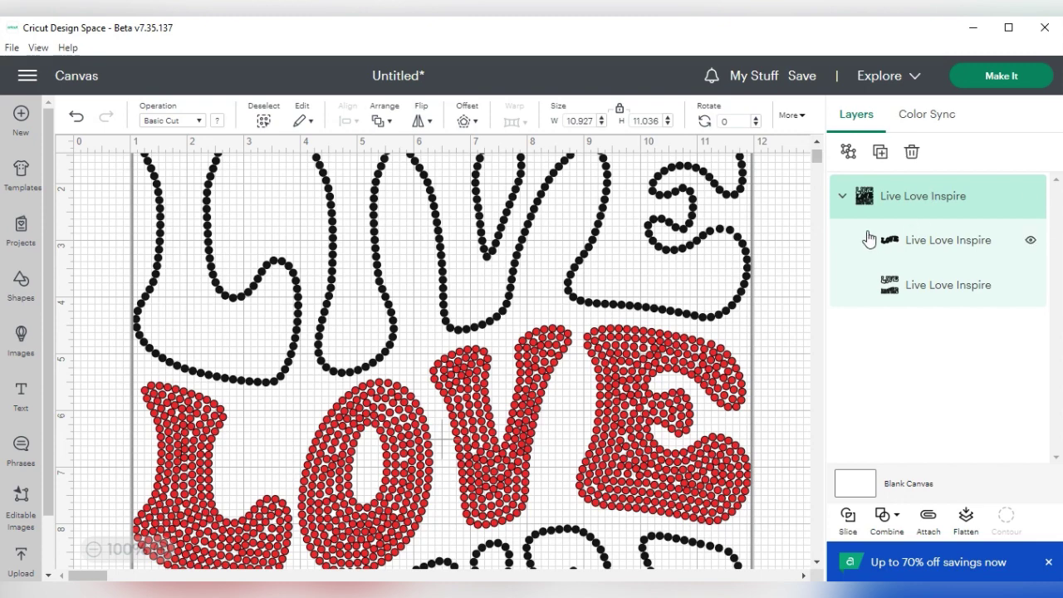
# Step: Select the red LOVE and black Live Love Inspire layers and attach them
pyautogui.click(889, 241)
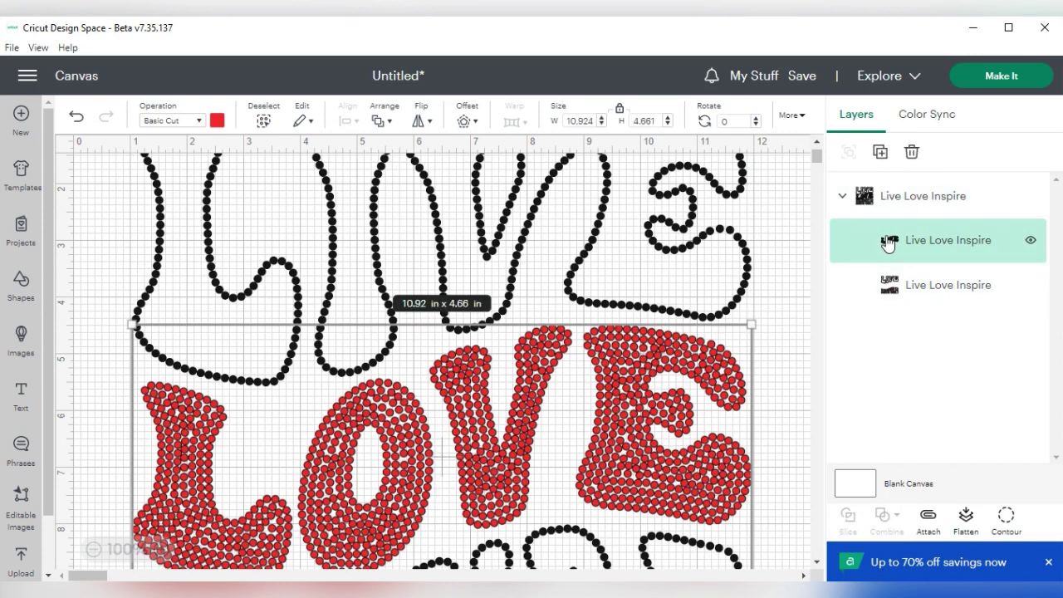
pyautogui.click(910, 291)
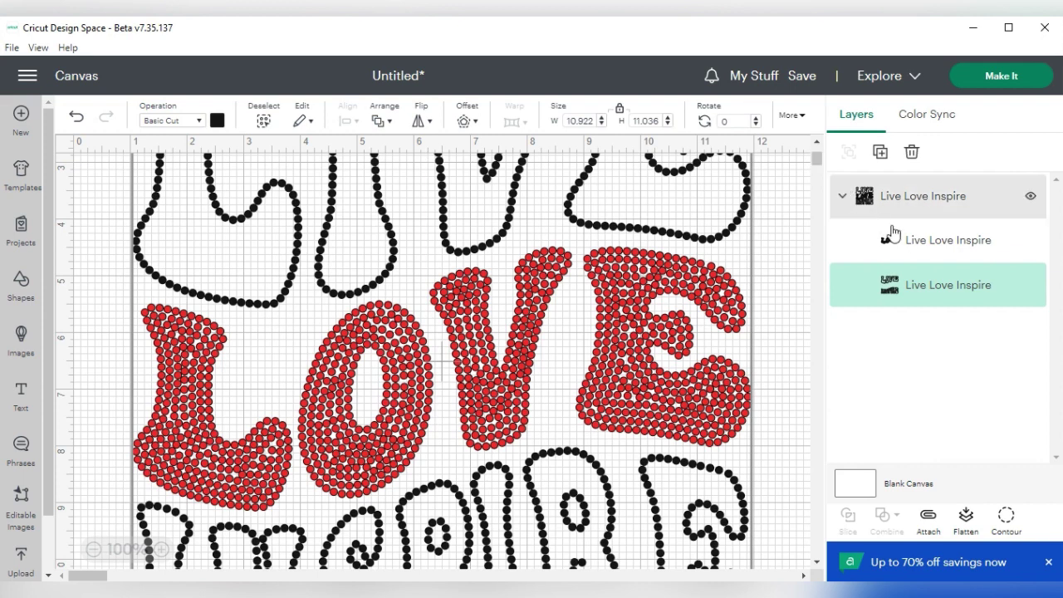
pyautogui.click(918, 249)
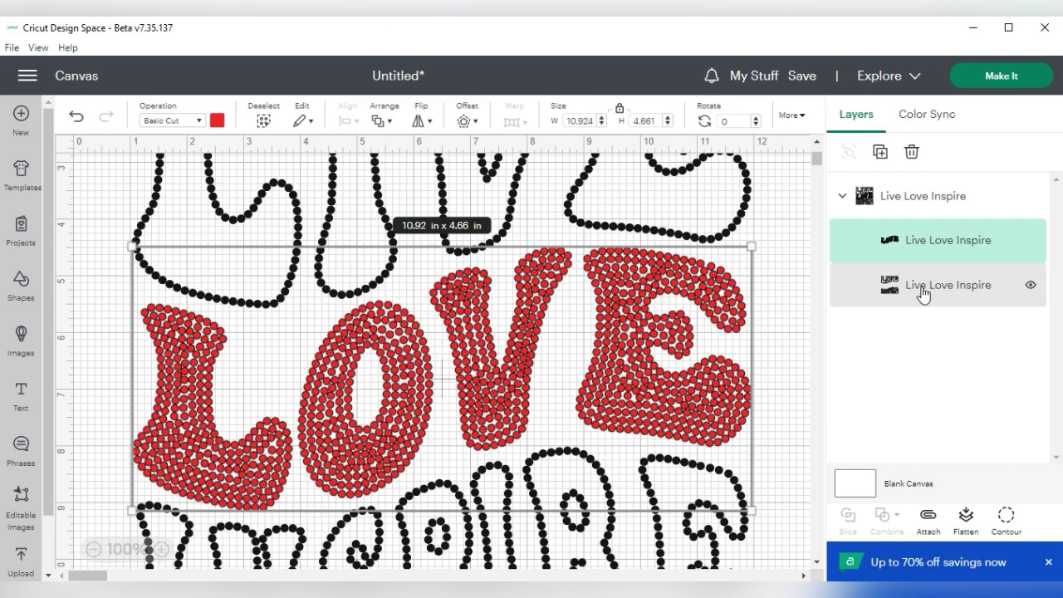
pyautogui.keyDown('shift'); pyautogui.click(922, 291); pyautogui.keyUp('shift')
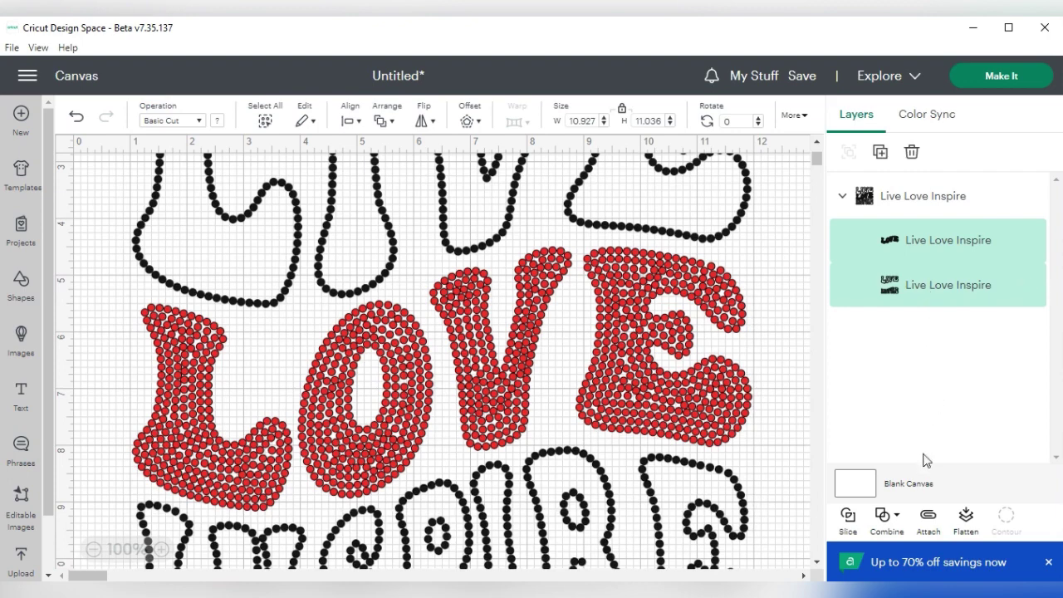
pyautogui.click(925, 528)
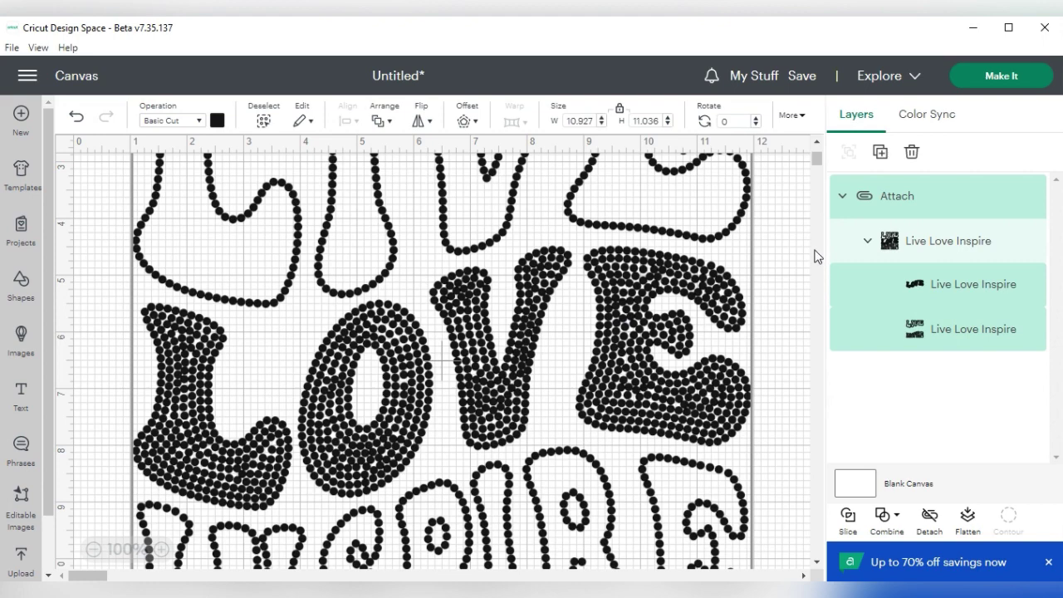
# Step: Review the attached LIVE LOVE INSPIRE design on the canvas, then proceed with Make It
pyautogui.moveTo(818, 161)
pyautogui.mouseDown()
pyautogui.moveTo(816, 178)
pyautogui.moveTo(816, 156)
pyautogui.mouseUp()
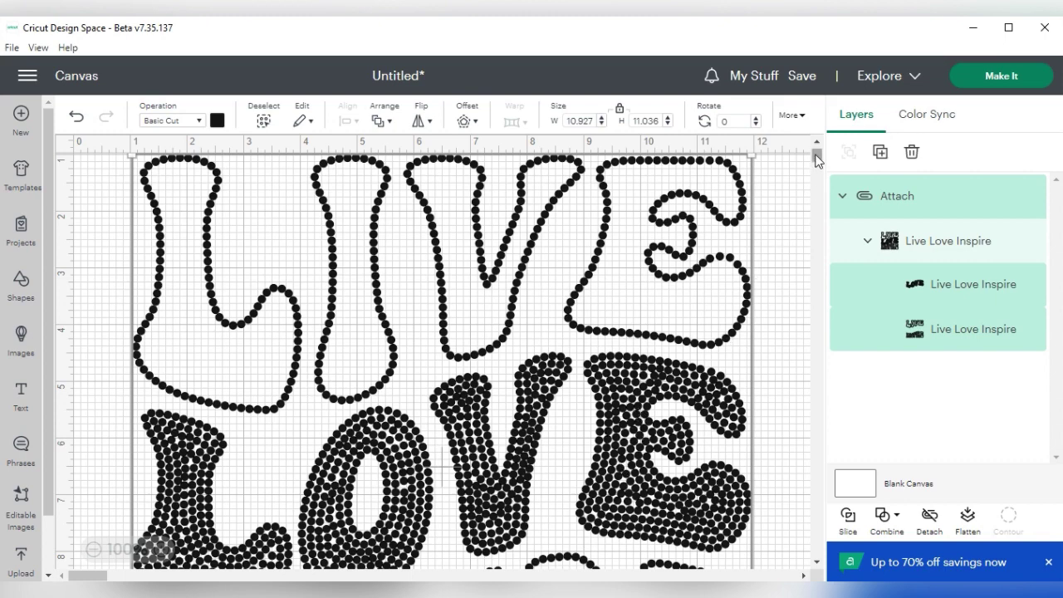
pyautogui.moveTo(818, 160)
pyautogui.mouseDown()
pyautogui.moveTo(818, 175)
pyautogui.moveTo(818, 164)
pyautogui.mouseUp()
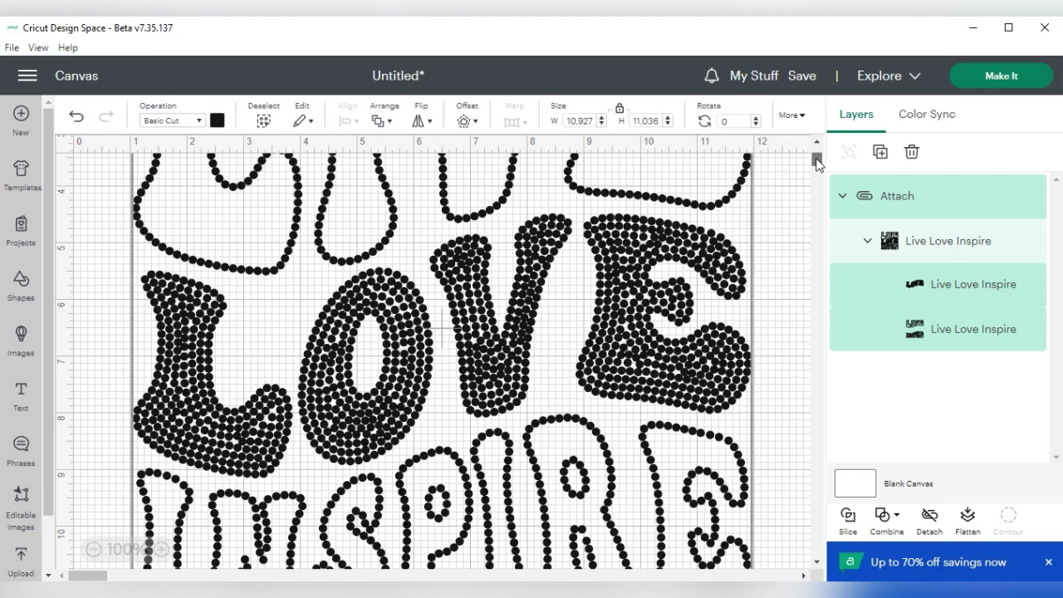
pyautogui.scroll(3, 500, 405)
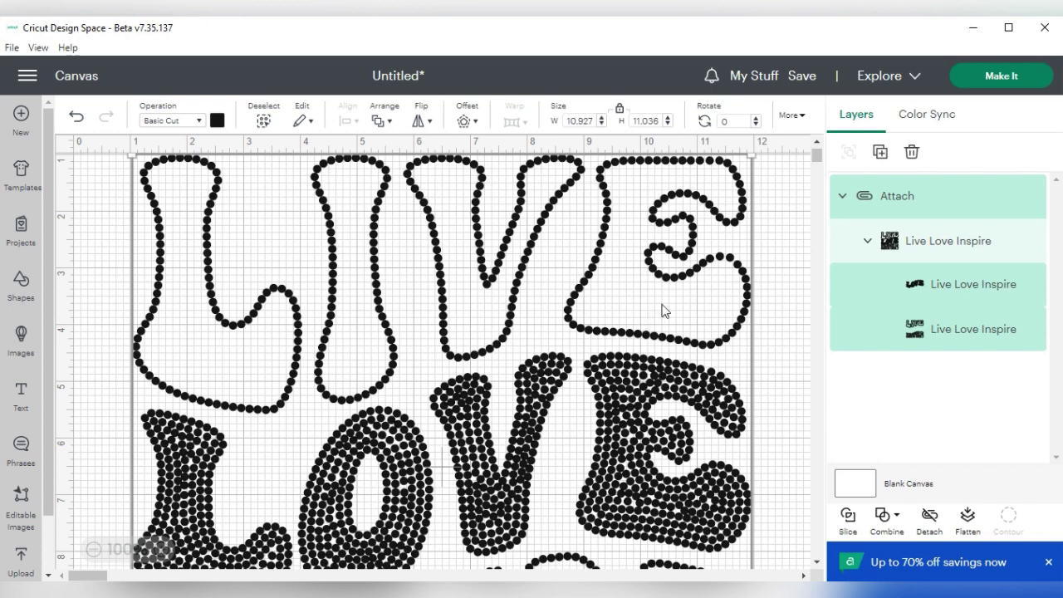
pyautogui.click(997, 76)
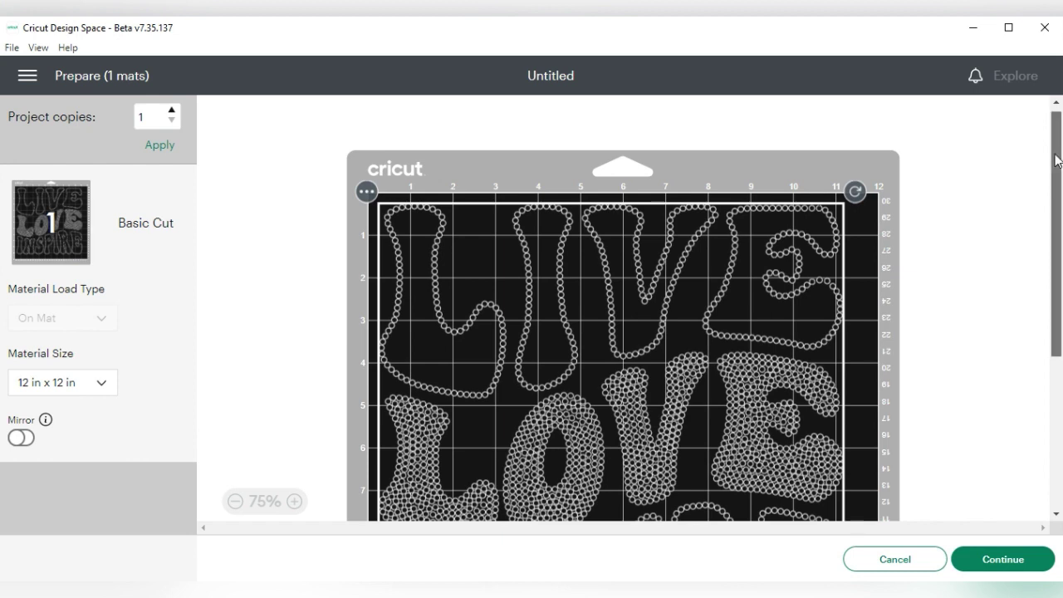
# Step: Accept the single 12 in × 12 in mat layout and continue to material selection
pyautogui.moveTo(1056, 158); pyautogui.dragTo(1040, 197)
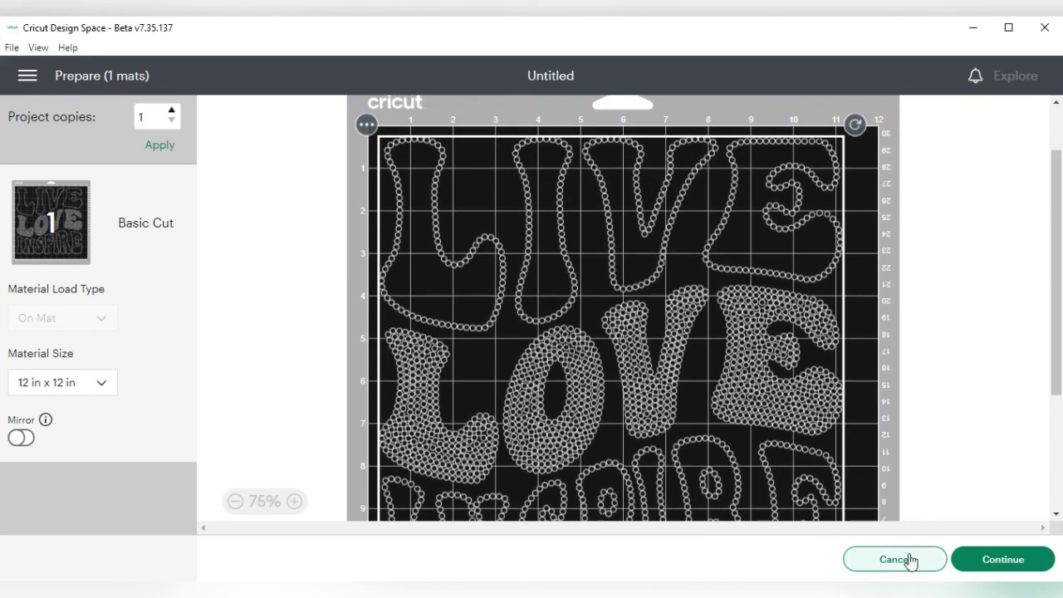
pyautogui.click(983, 564)
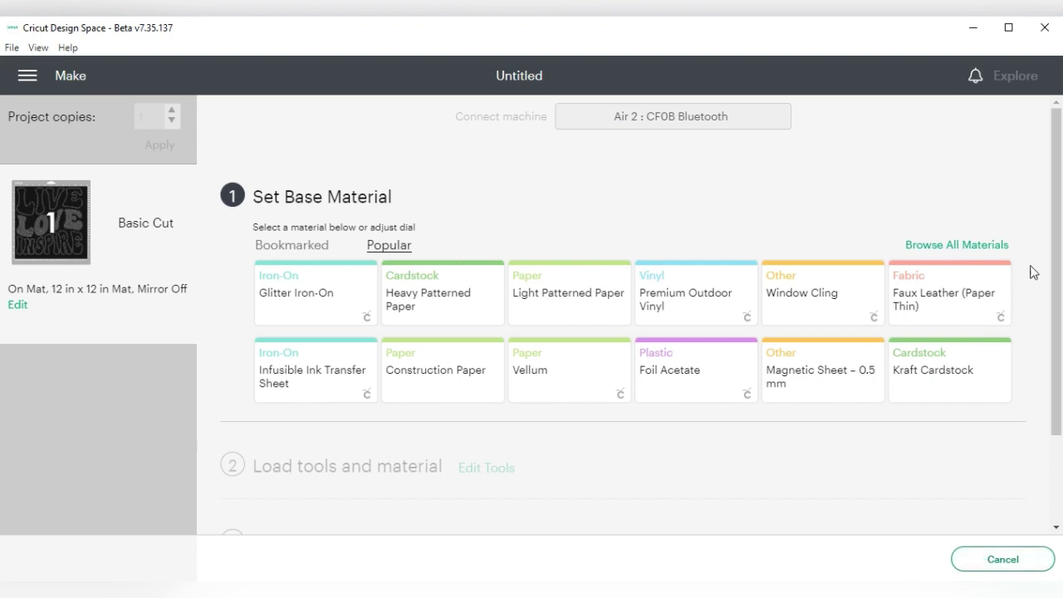
# Step: Search all materials for 'Melly flock' and select MELLY FLOCK as the base material
pyautogui.click(996, 254)
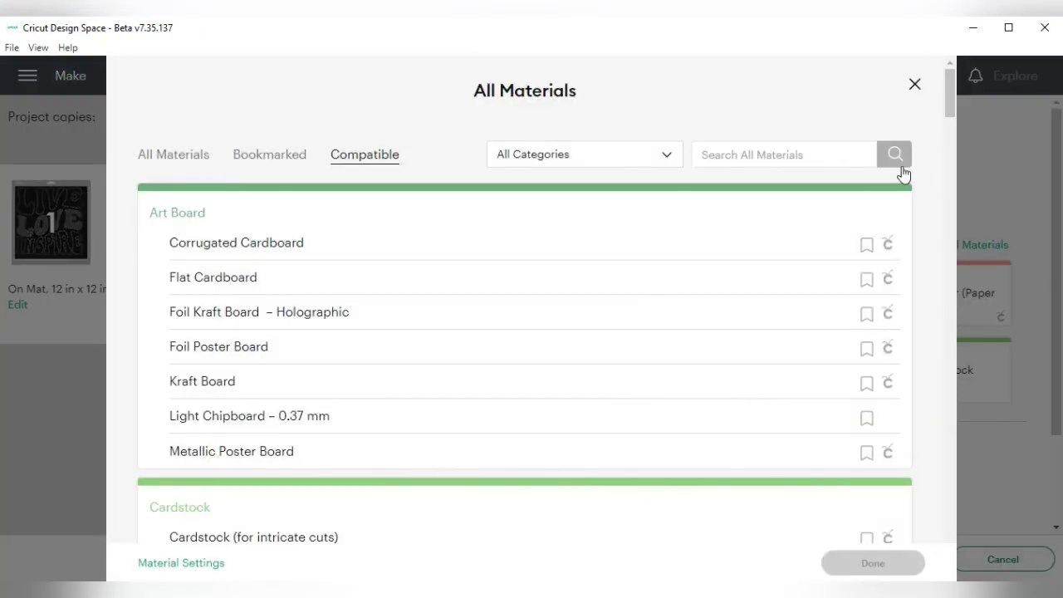
pyautogui.click(787, 161)
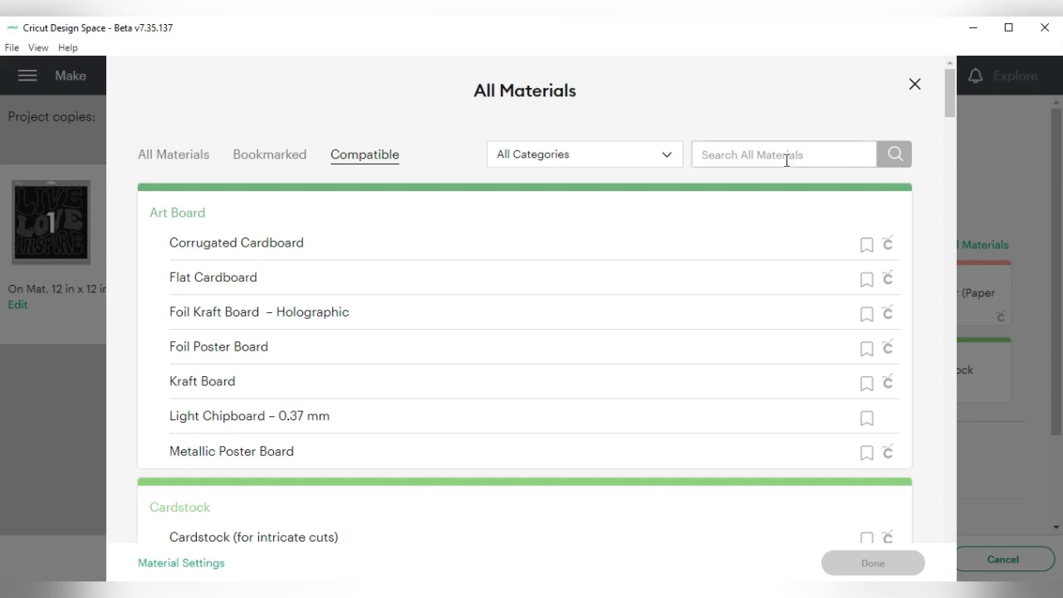
pyautogui.write('MElly flock')
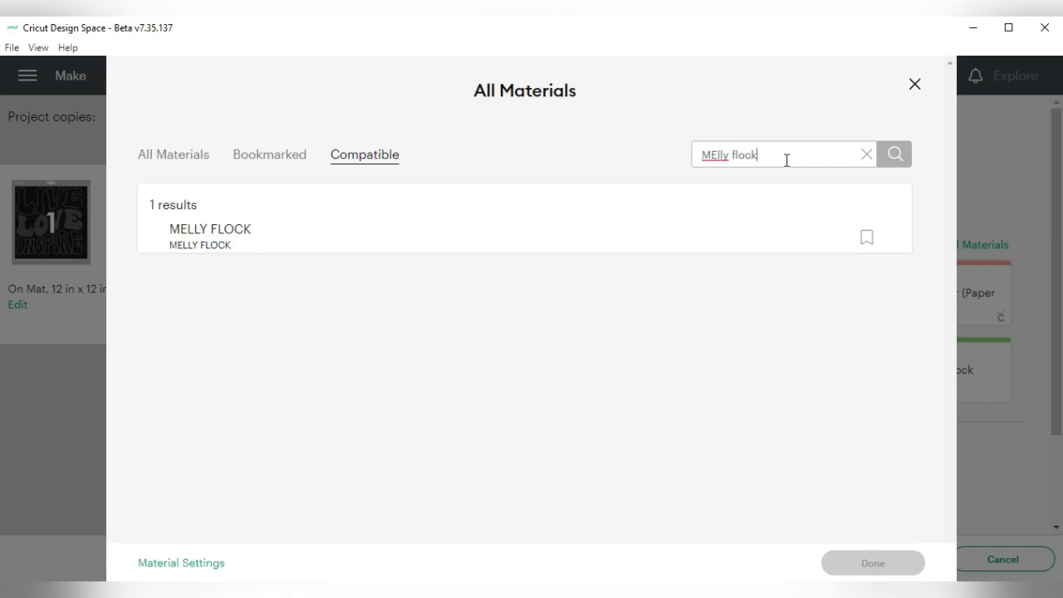
pyautogui.click(275, 226)
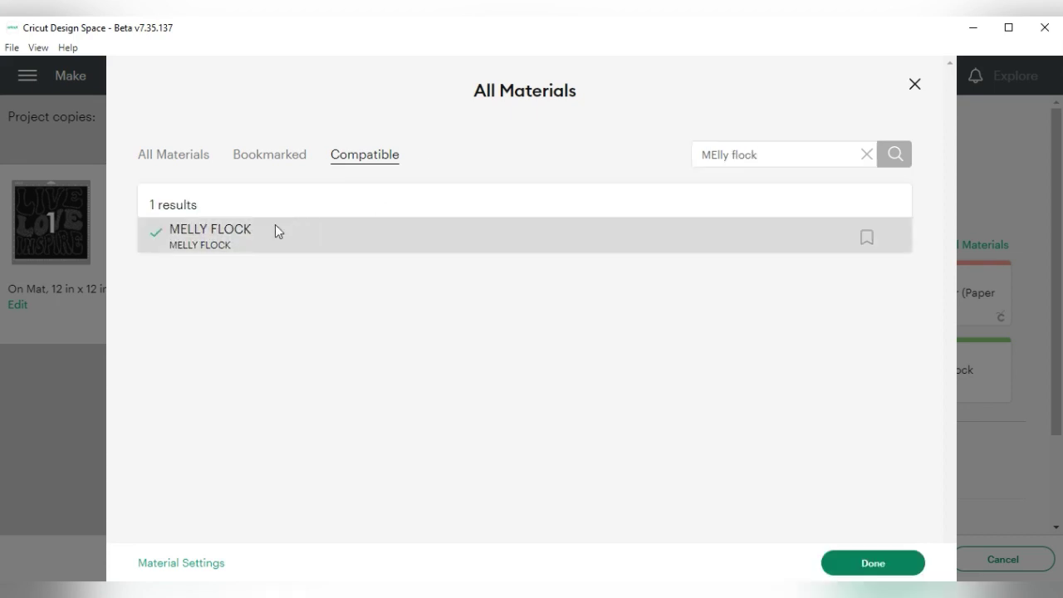
pyautogui.click(896, 570)
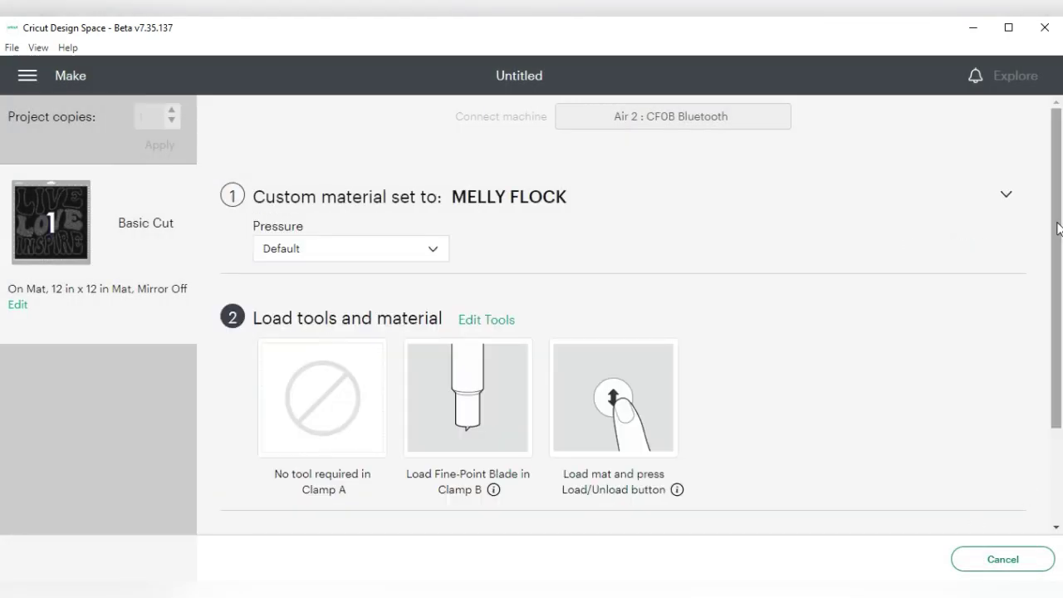
pyautogui.moveTo(1058, 223); pyautogui.dragTo(1055, 334)
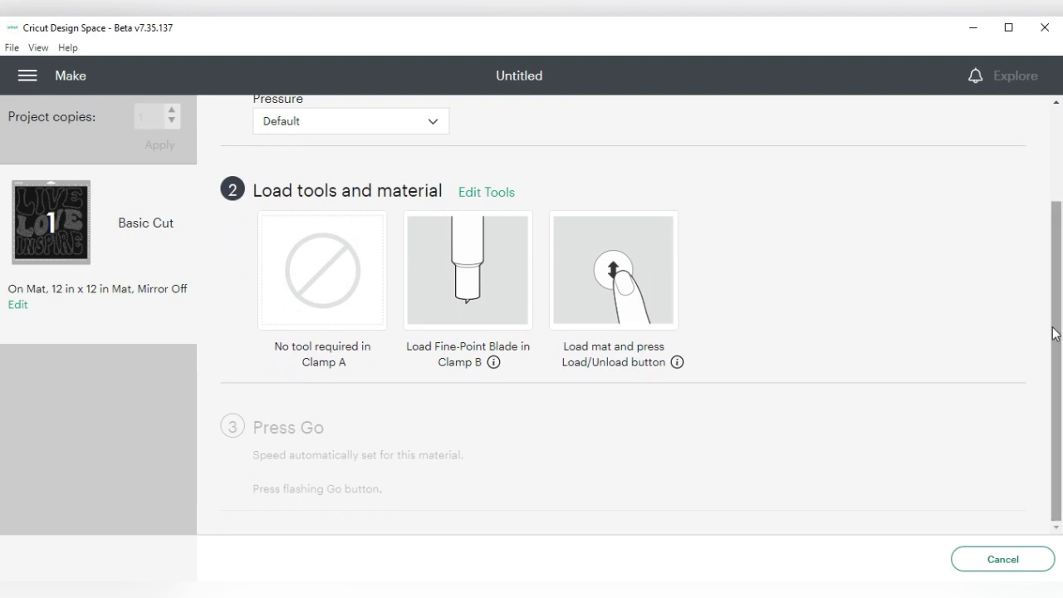